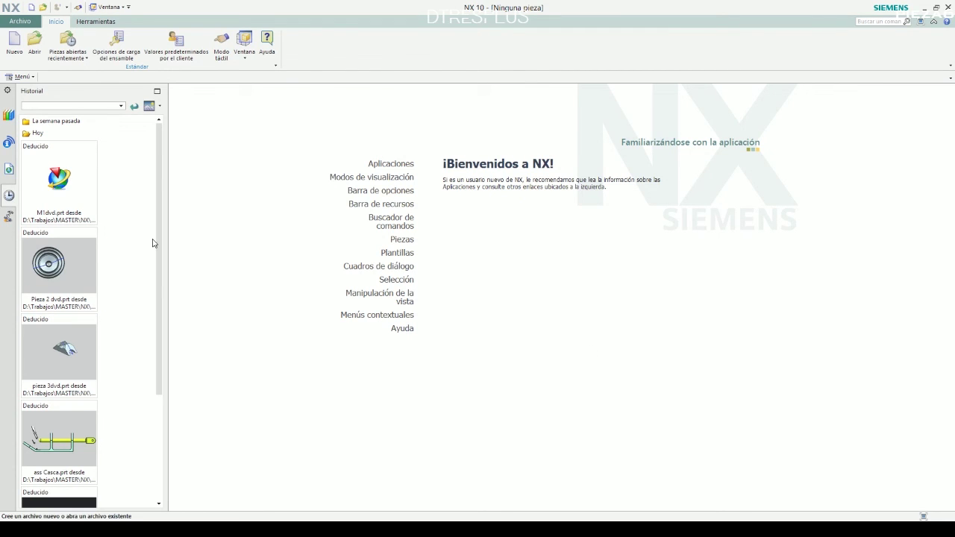
Step: Begin a new Model-template part saved in the Modelado - Ejercicios adicionales propuestos folder
{"action": "mouse_move", "coordinate": [160, 216]}
{"action": "left_mouse_down"}
{"action": "mouse_move", "coordinate": [161, 300]}
{"action": "mouse_move", "coordinate": [168, 195]}
{"action": "left_mouse_up"}
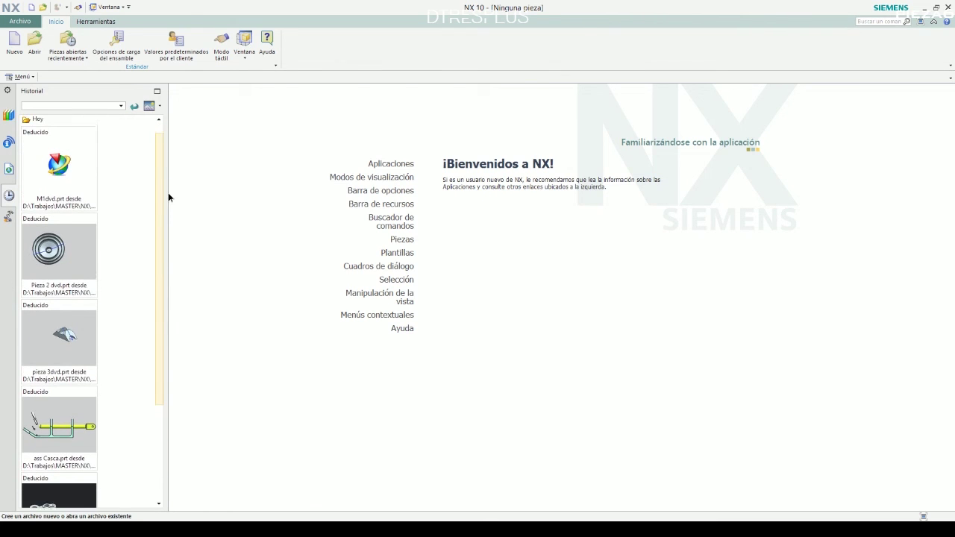
{"action": "key", "text": "alt+Tab"}
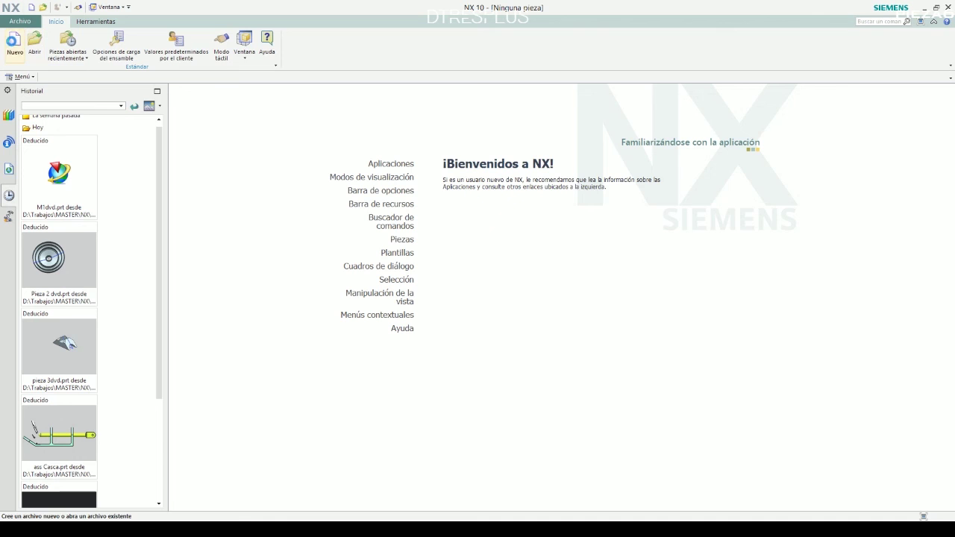
{"action": "left_click", "coordinate": [13, 41]}
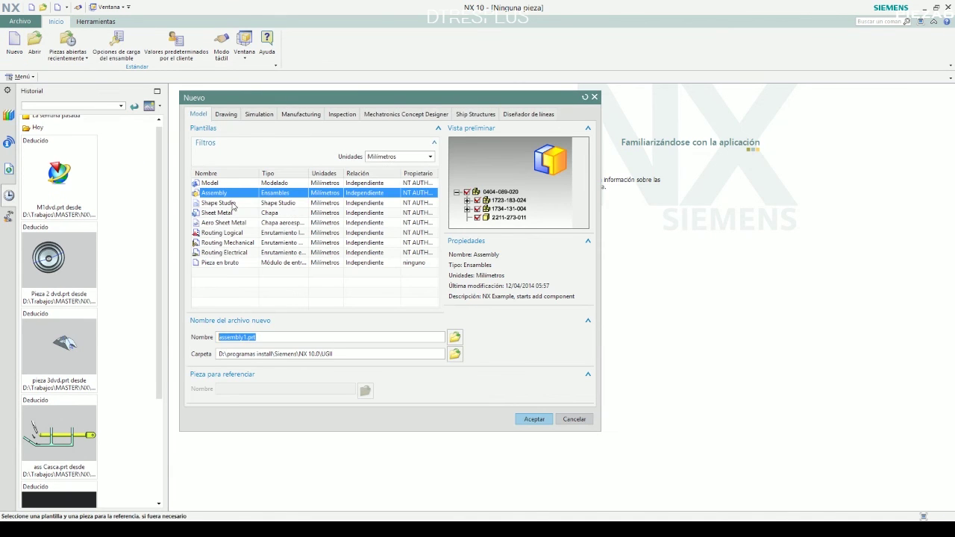
{"action": "left_click", "coordinate": [217, 183]}
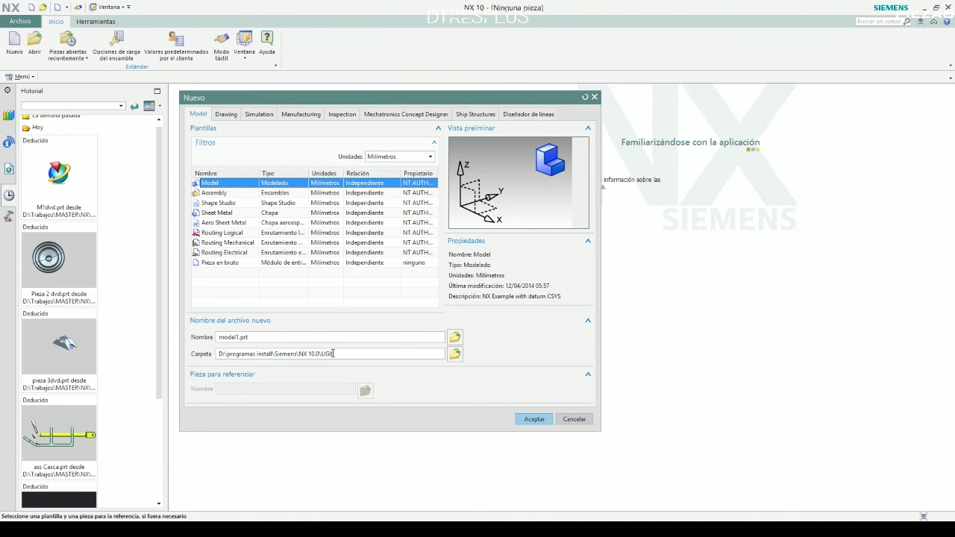
{"action": "left_click", "coordinate": [455, 353]}
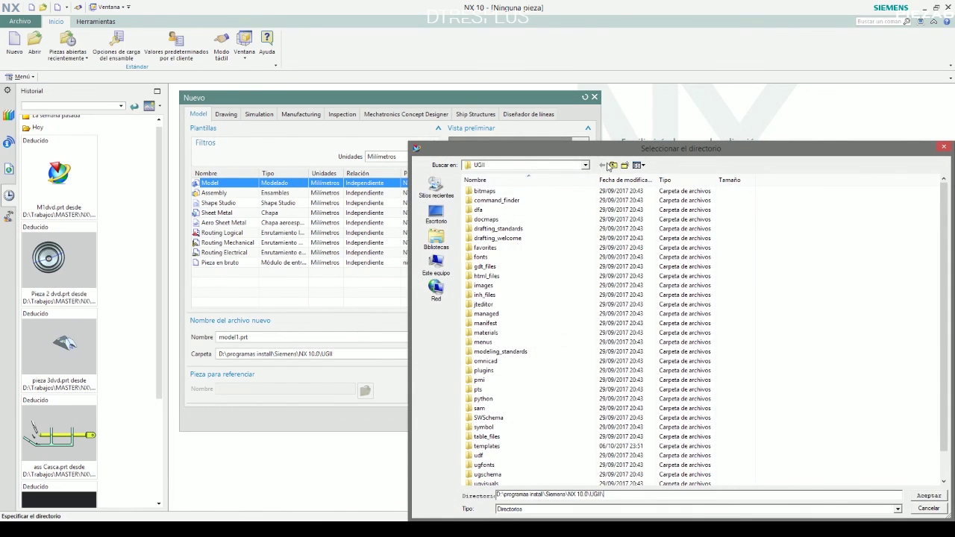
{"action": "left_click", "coordinate": [585, 165]}
{"action": "left_click", "coordinate": [510, 179]}
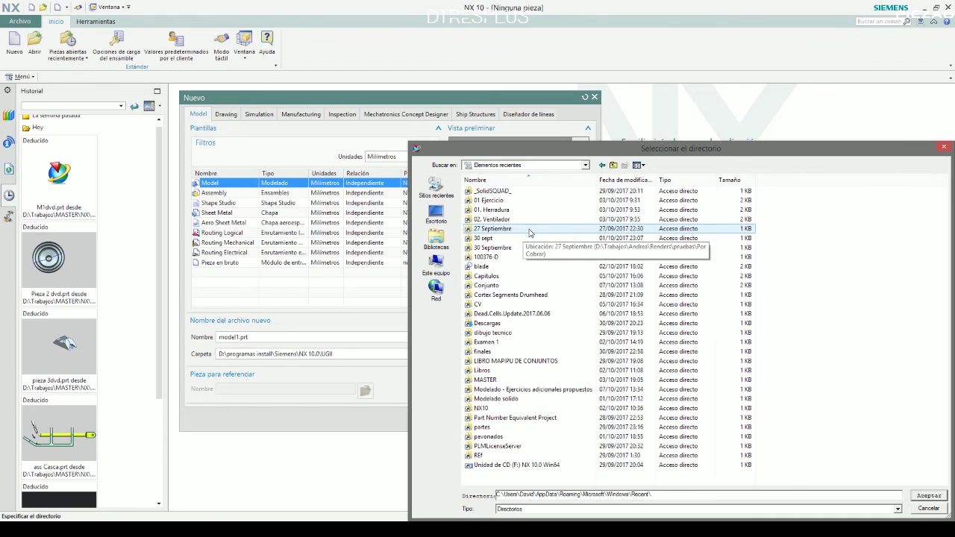
{"action": "double_click", "coordinate": [506, 389]}
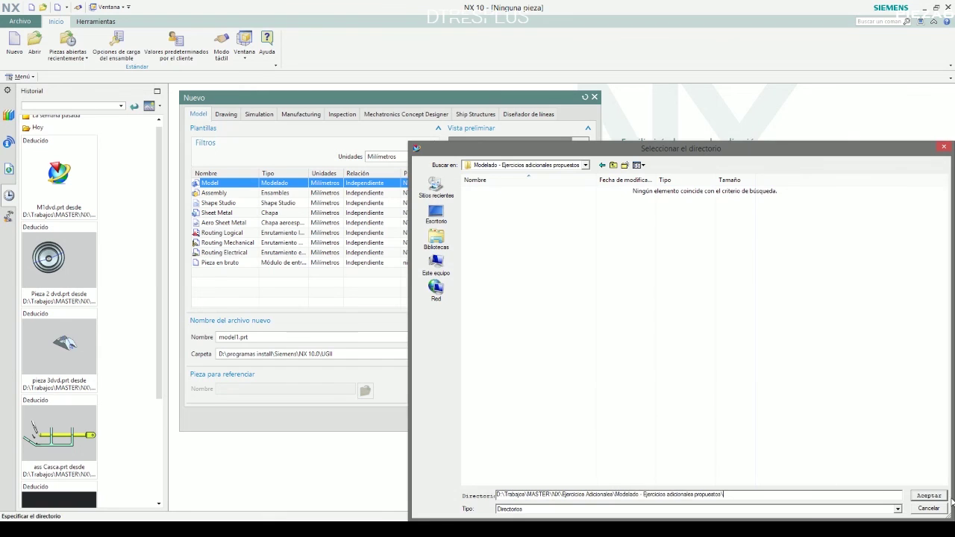
{"action": "left_click", "coordinate": [928, 495]}
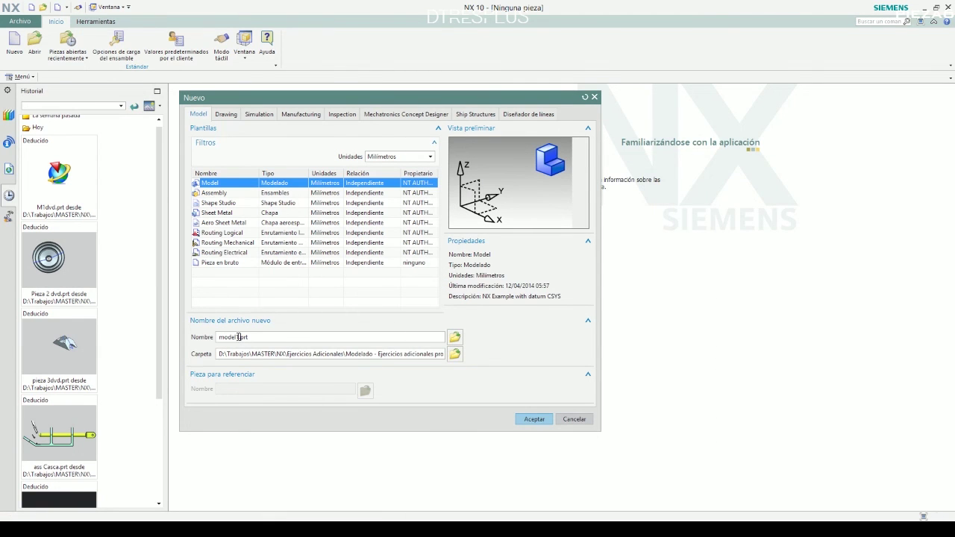
Step: Name the part 'pieza 6 dvd' and create it
{"action": "double_click", "coordinate": [239, 338]}
{"action": "type", "text": "pieza"}
{"action": "type", "text": " 6 dvd"}
{"action": "key", "text": "Return"}
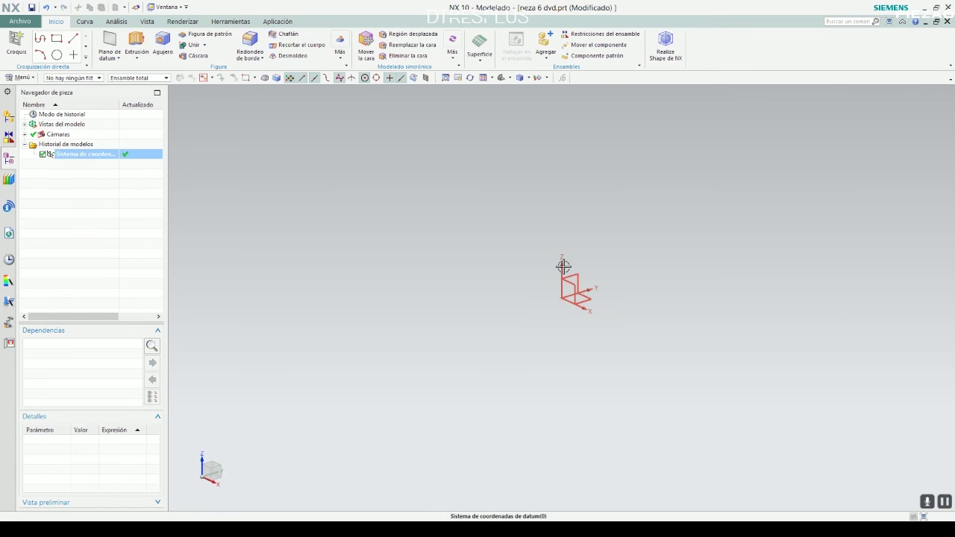
Step: Orbit the view and place Sketch (1) on the datum XY plane
{"action": "mouse_move", "coordinate": [573, 282]}
{"action": "middle_mouse_down"}
{"action": "mouse_move", "coordinate": [592, 314]}
{"action": "mouse_move", "coordinate": [586, 291]}
{"action": "middle_mouse_up"}
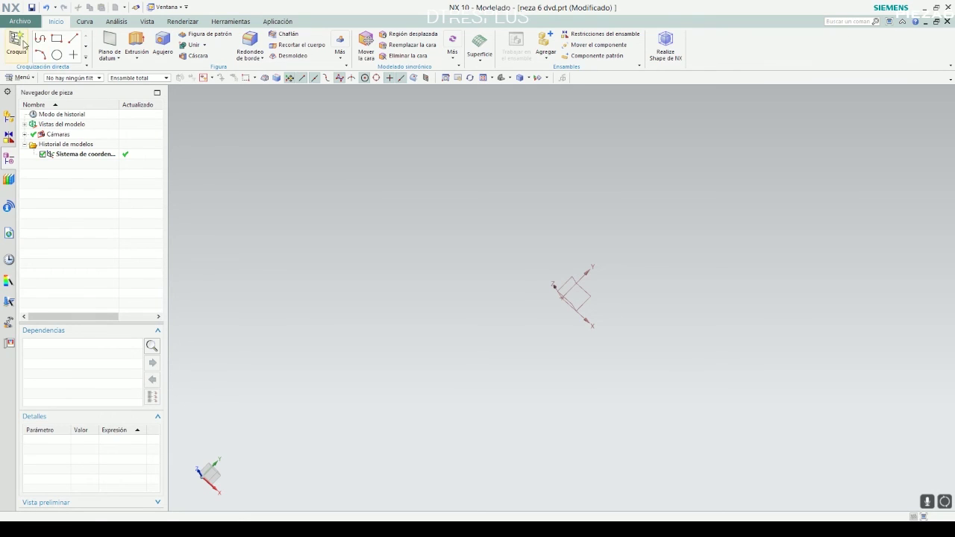
{"action": "left_click", "coordinate": [16, 44]}
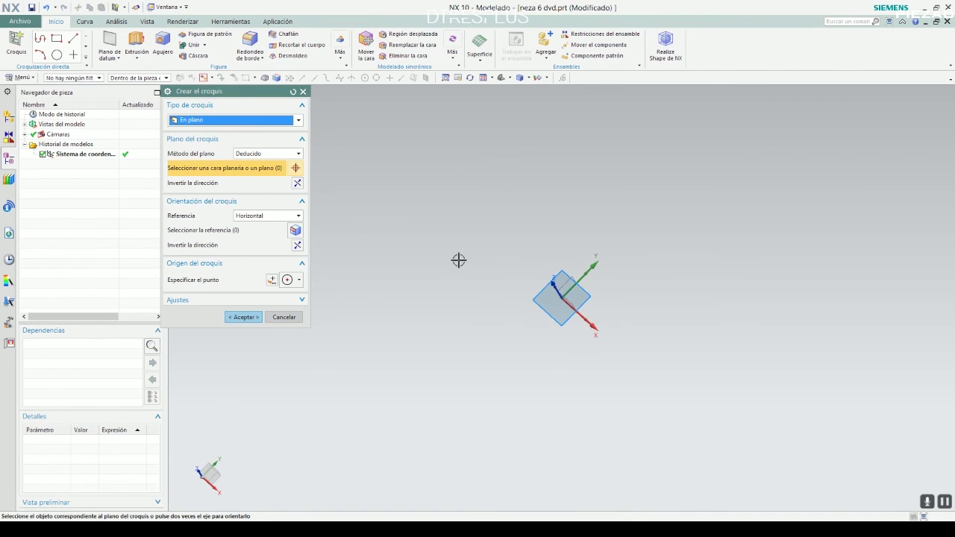
{"action": "left_click", "coordinate": [585, 294]}
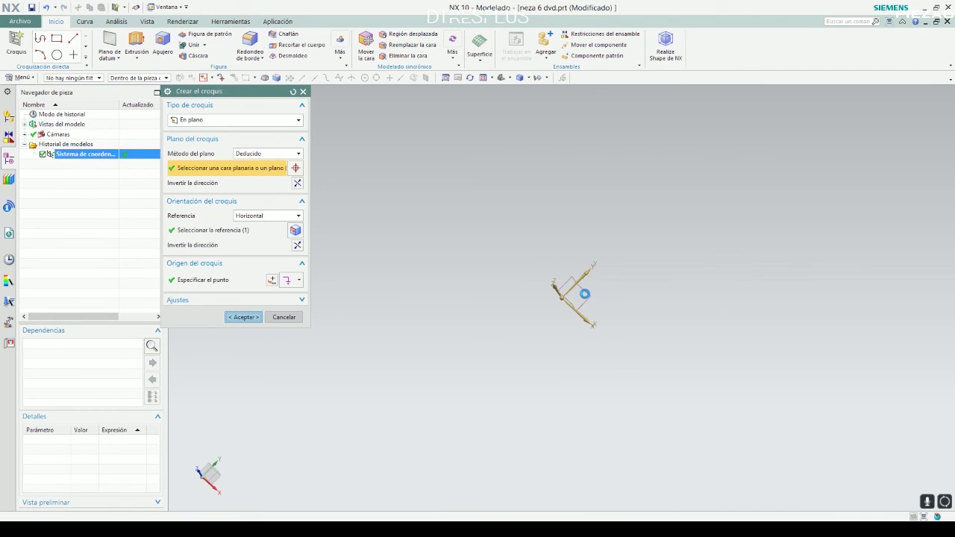
{"action": "middle_click", "coordinate": [585, 294]}
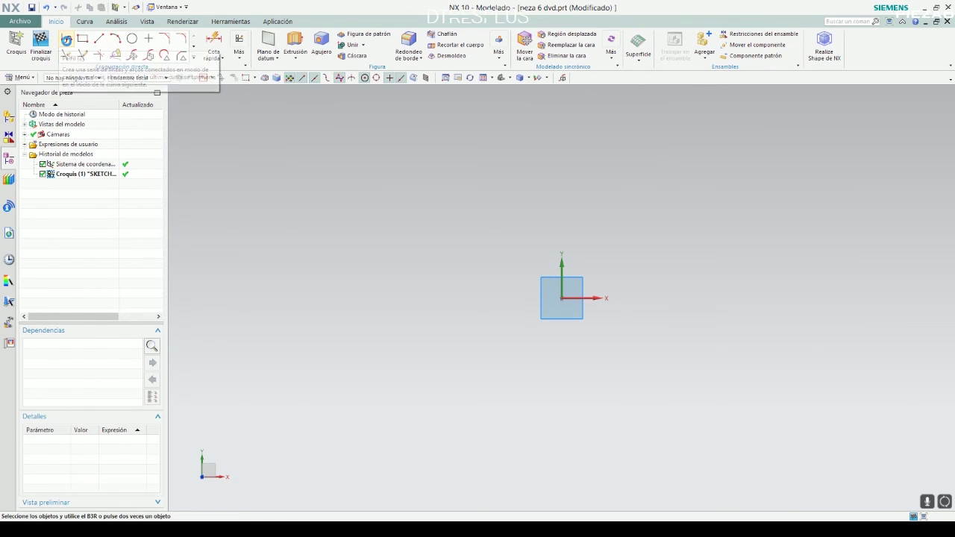
{"action": "left_click", "coordinate": [66, 41]}
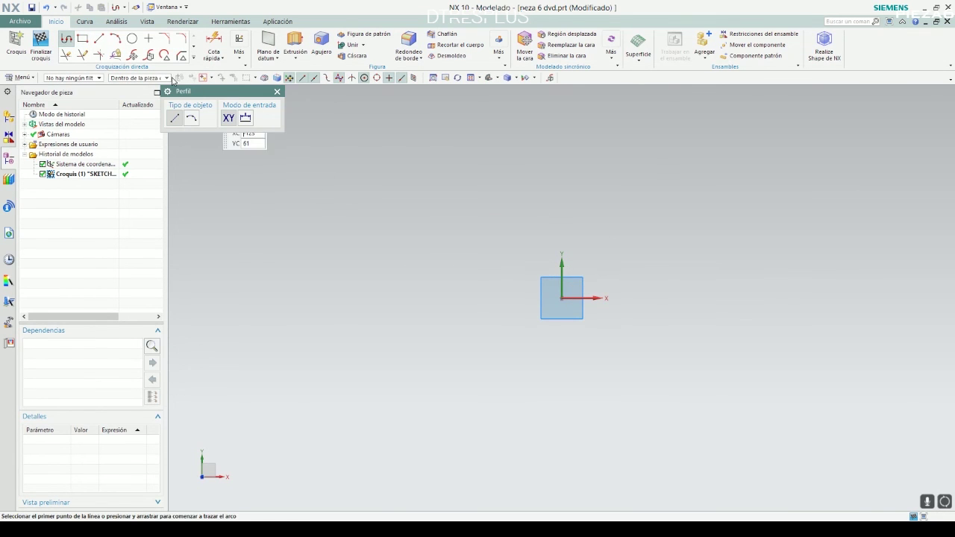
Step: Cancel Perfil and switch to the Círculo tool, checking the Pieza 6 drawing
{"action": "key", "text": "Escape"}
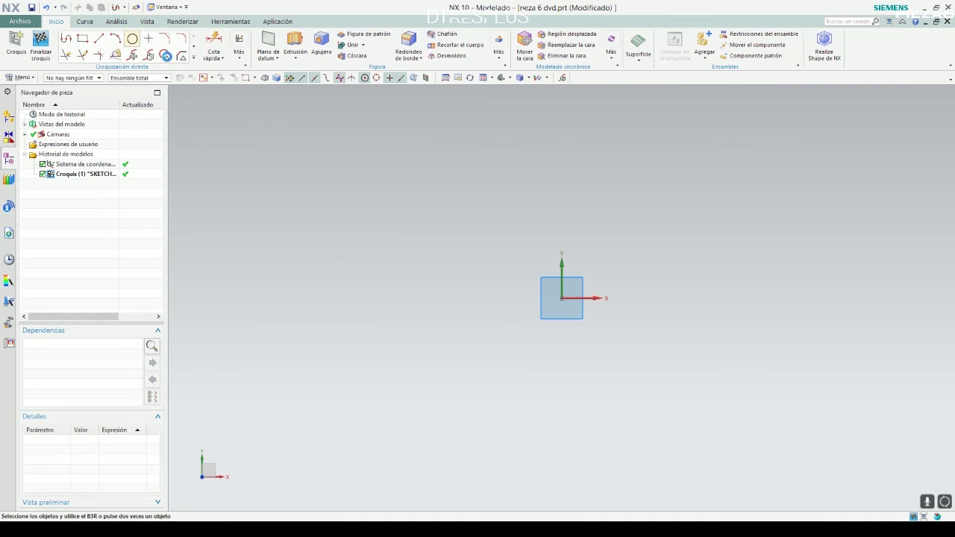
{"action": "left_click", "coordinate": [132, 38]}
{"action": "key", "text": "alt+Tab"}
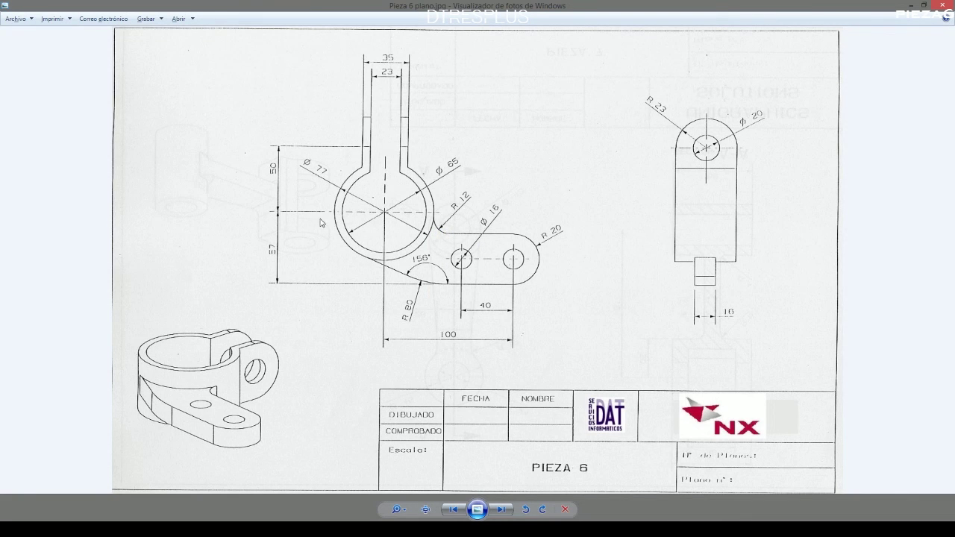
{"action": "key", "text": "alt+Tab"}
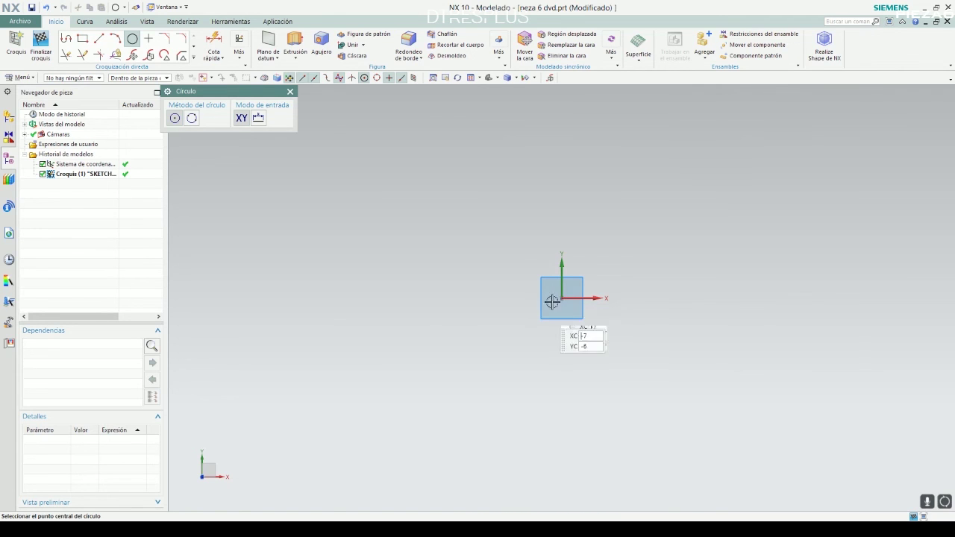
{"action": "right_click", "coordinate": [562, 298]}
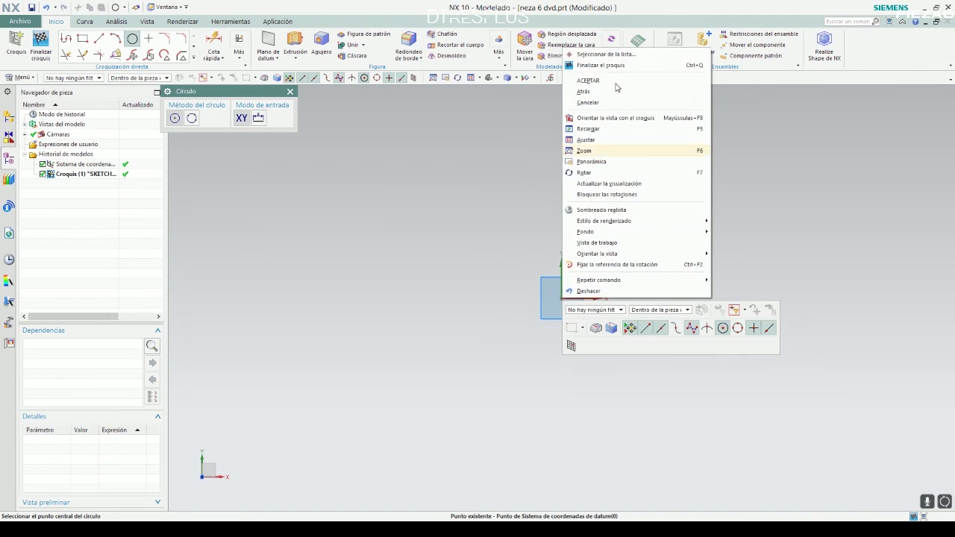
Step: Draw a circle centred on the datum origin using Quick Pick
{"action": "left_click", "coordinate": [616, 57]}
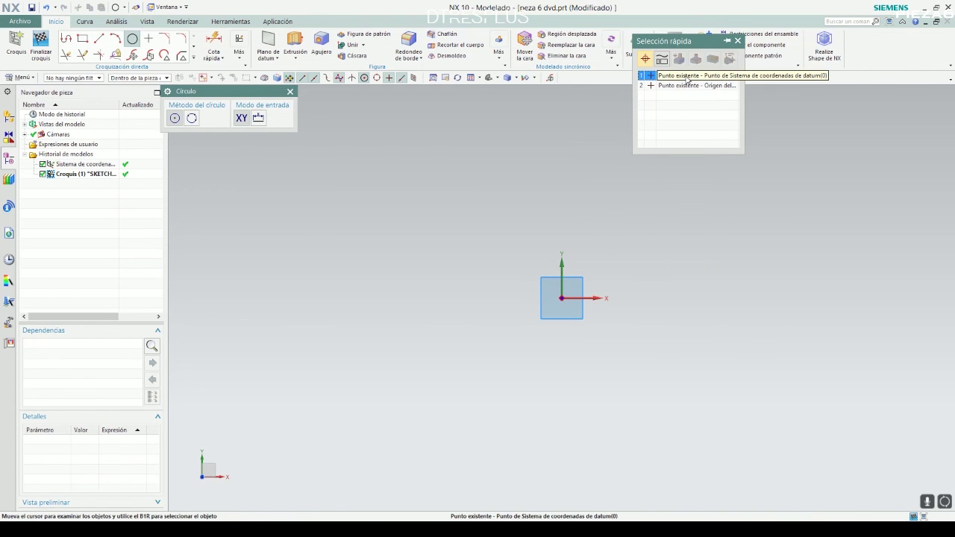
{"action": "left_click", "coordinate": [686, 78]}
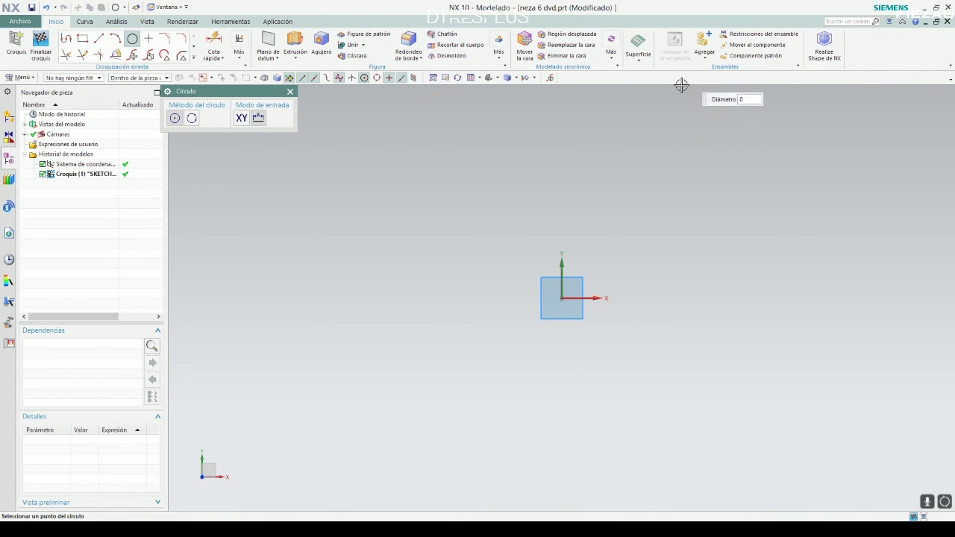
{"action": "left_click", "coordinate": [591, 264]}
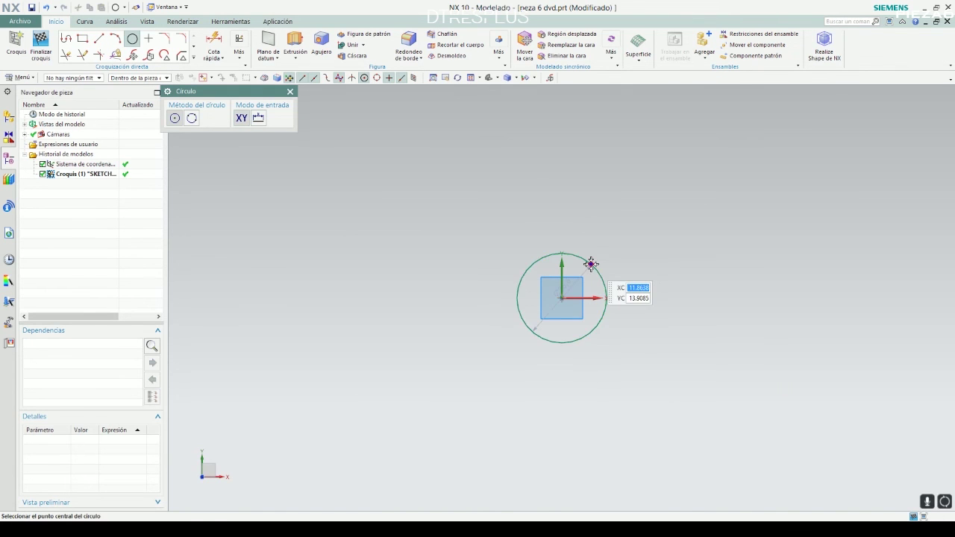
{"action": "key", "text": "Escape"}
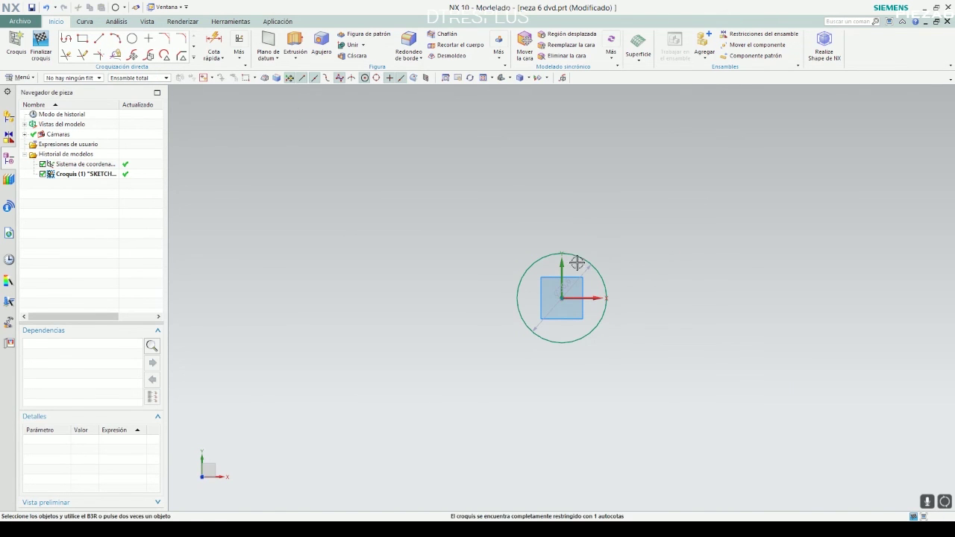
{"action": "scroll", "coordinate": [608, 294], "scroll_direction": "up", "scroll_amount": 3}
{"action": "key", "text": "alt+Tab"}
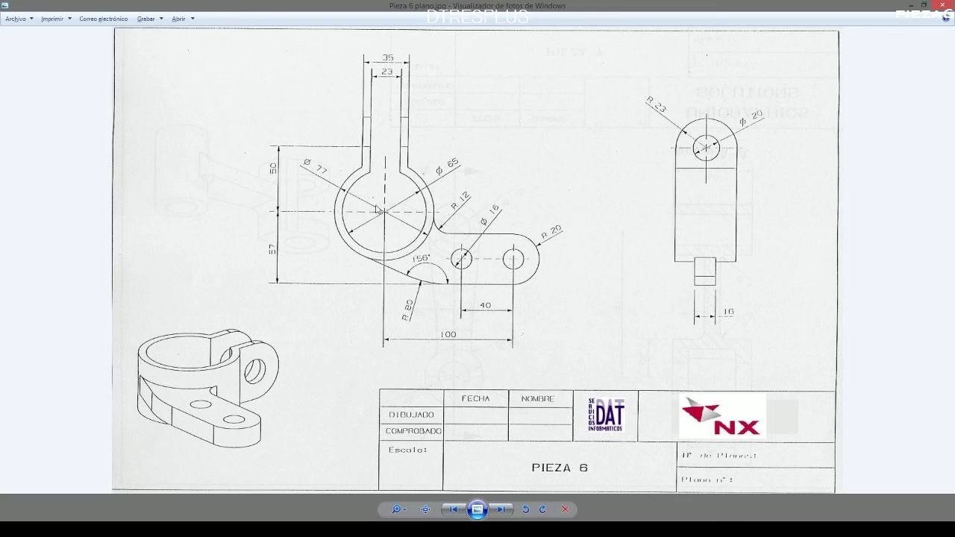
{"action": "key", "text": "alt+Tab"}
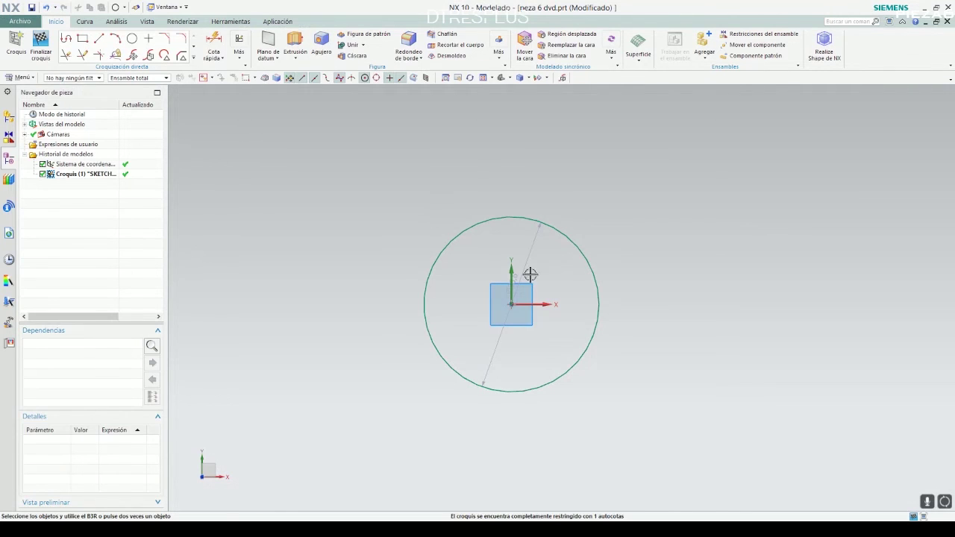
Step: Dimension the circle with a 65 mm diameter
{"action": "left_click", "coordinate": [583, 256]}
{"action": "left_click", "coordinate": [627, 223]}
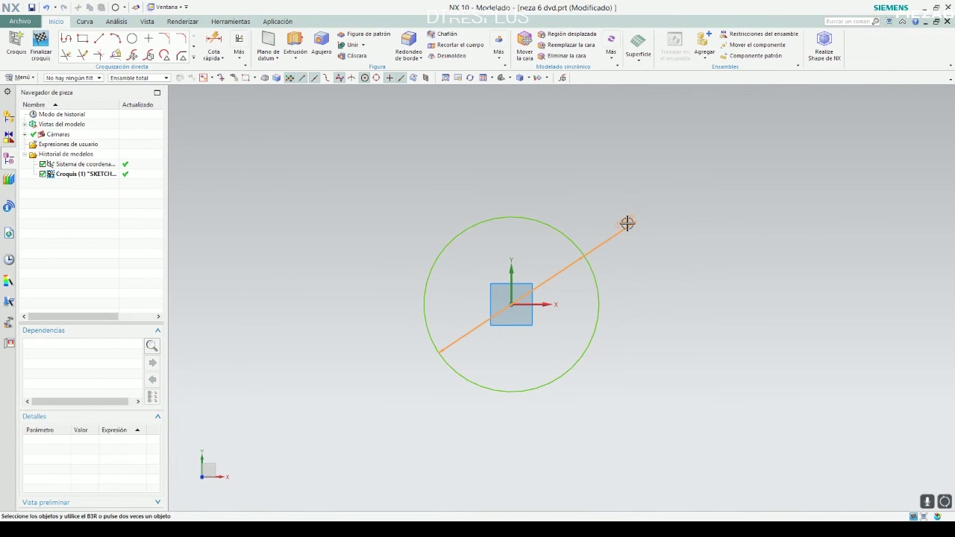
{"action": "type", "text": "65"}
{"action": "key", "text": "Return"}
{"action": "middle_click", "coordinate": [629, 221]}
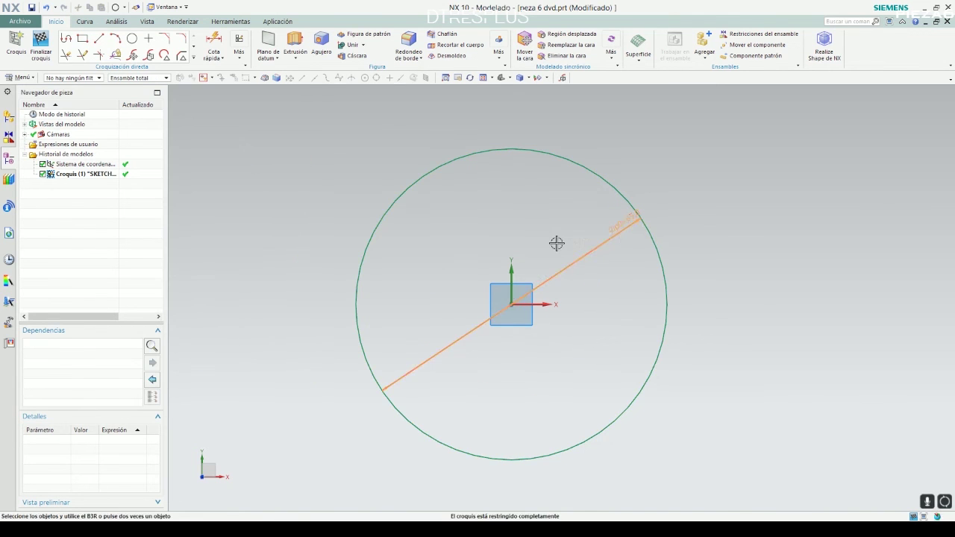
{"action": "key", "text": "alt+Tab"}
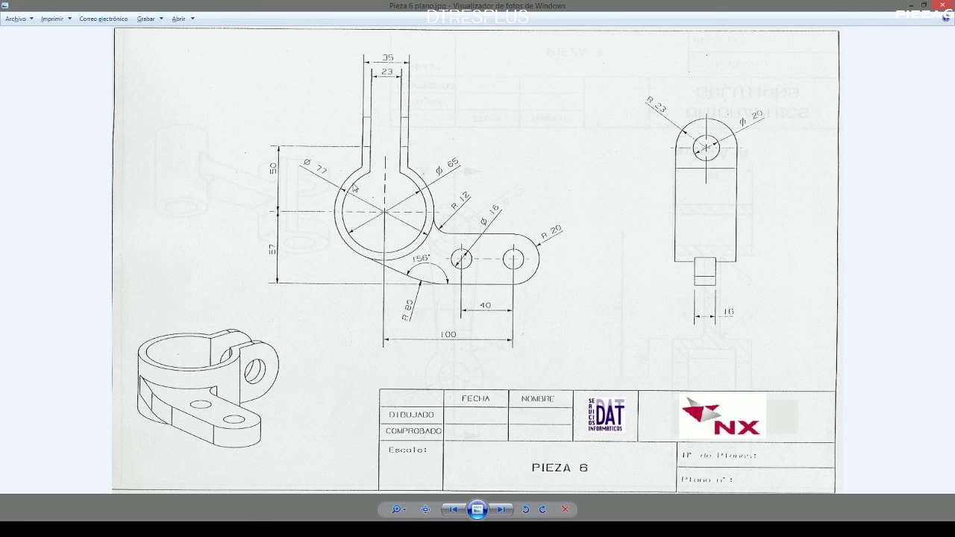
{"action": "key", "text": "alt+Tab"}
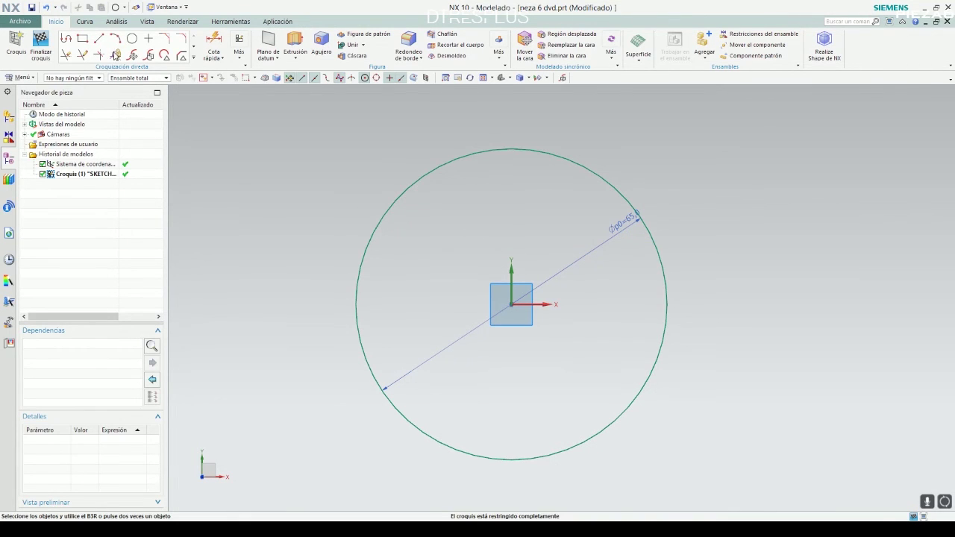
Step: Draw a larger circle sharing the first circle's centre
{"action": "left_click", "coordinate": [130, 39]}
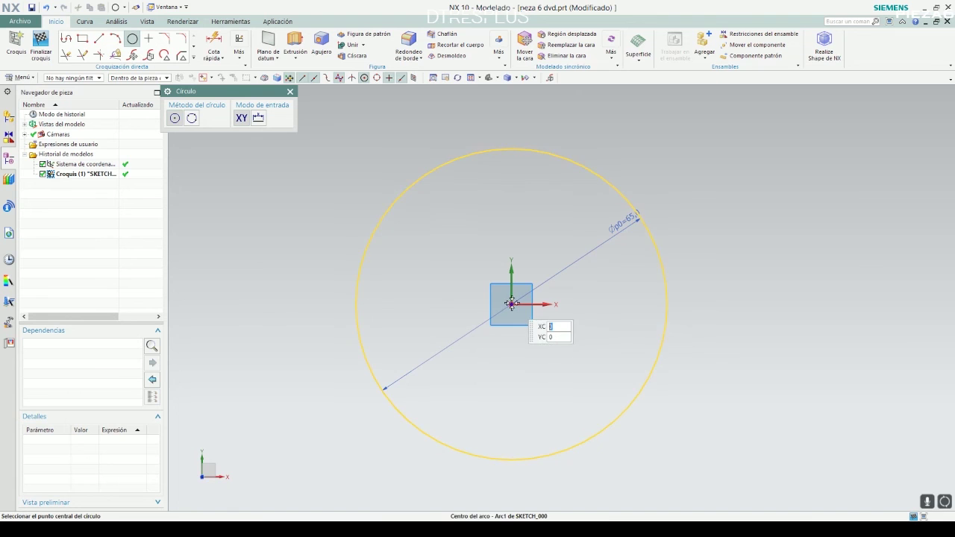
{"action": "right_click", "coordinate": [512, 305]}
{"action": "left_click", "coordinate": [575, 60]}
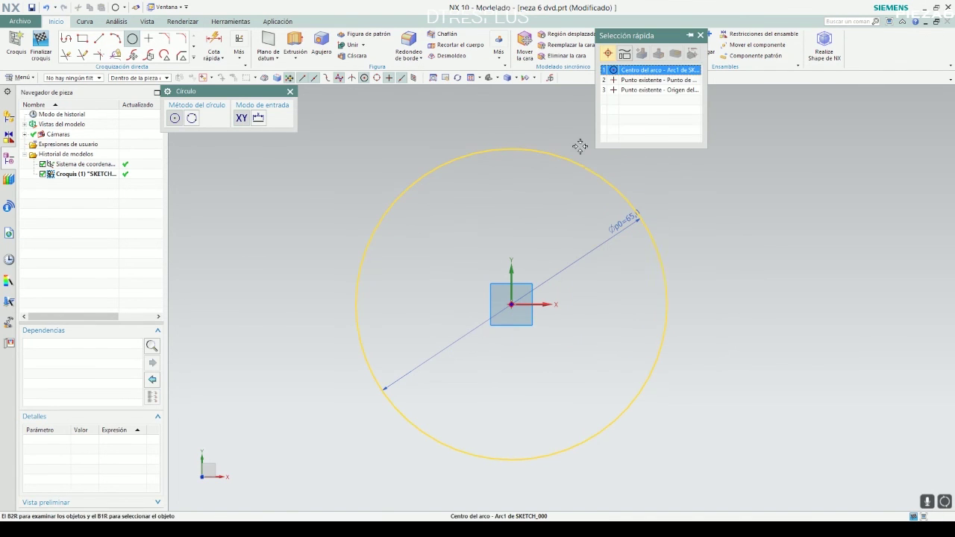
{"action": "left_click", "coordinate": [659, 70]}
{"action": "left_click", "coordinate": [646, 180]}
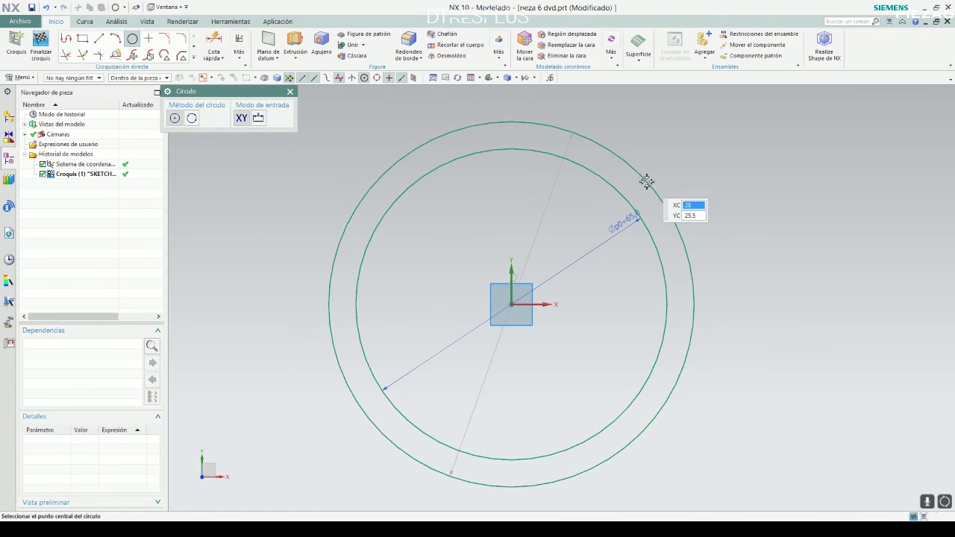
{"action": "left_click", "coordinate": [291, 91]}
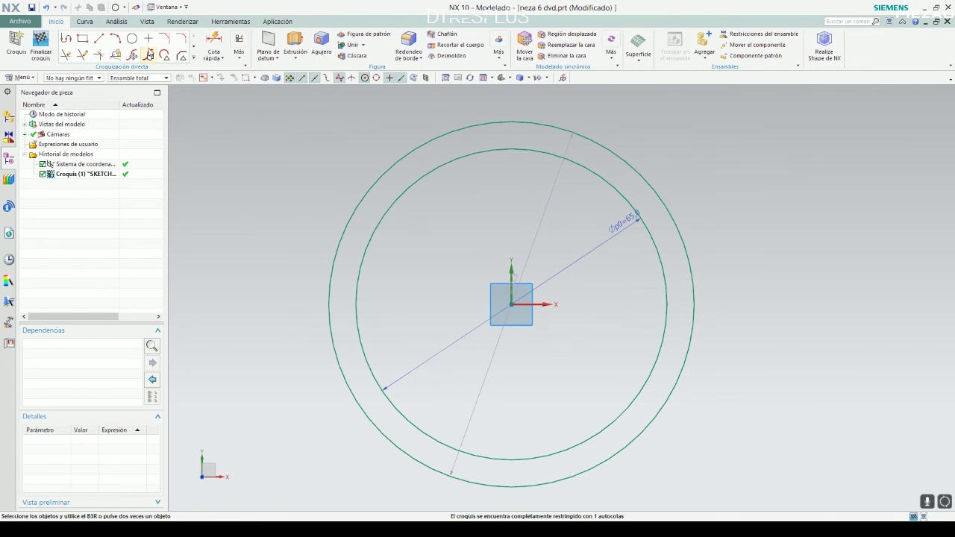
{"action": "left_click", "coordinate": [196, 57]}
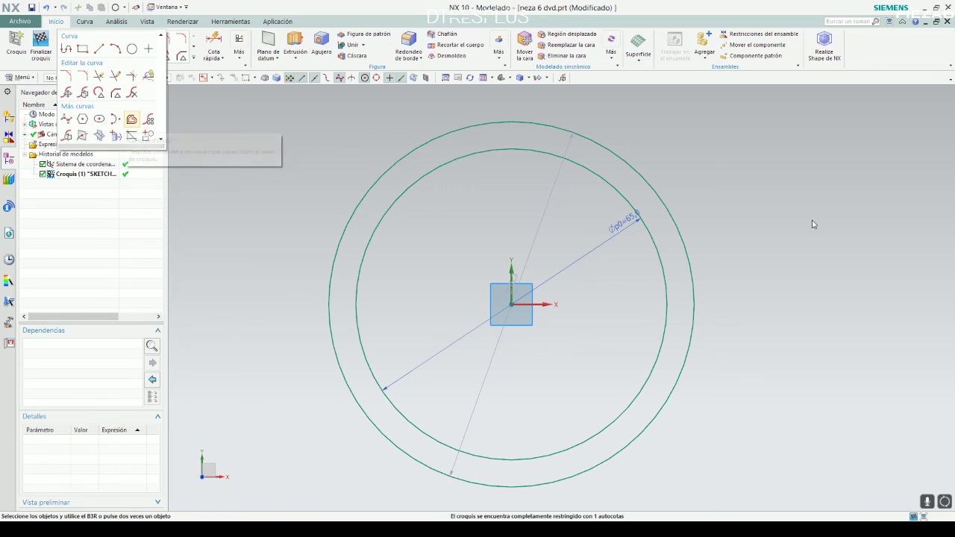
{"action": "left_click", "coordinate": [520, 282]}
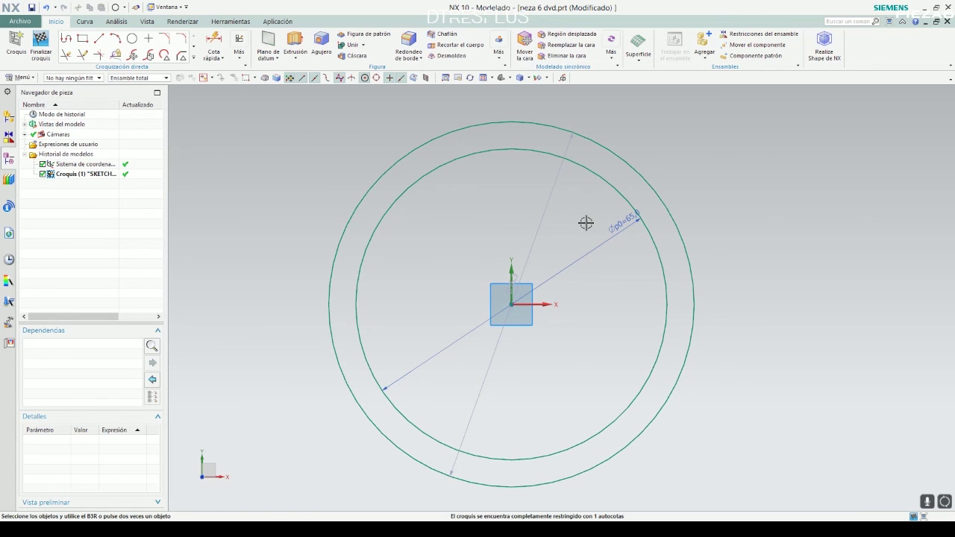
Step: Give the outer circle a 77 mm diameter dimension
{"action": "left_click_drag", "start_coordinate": [513, 279], "coordinate": [727, 208]}
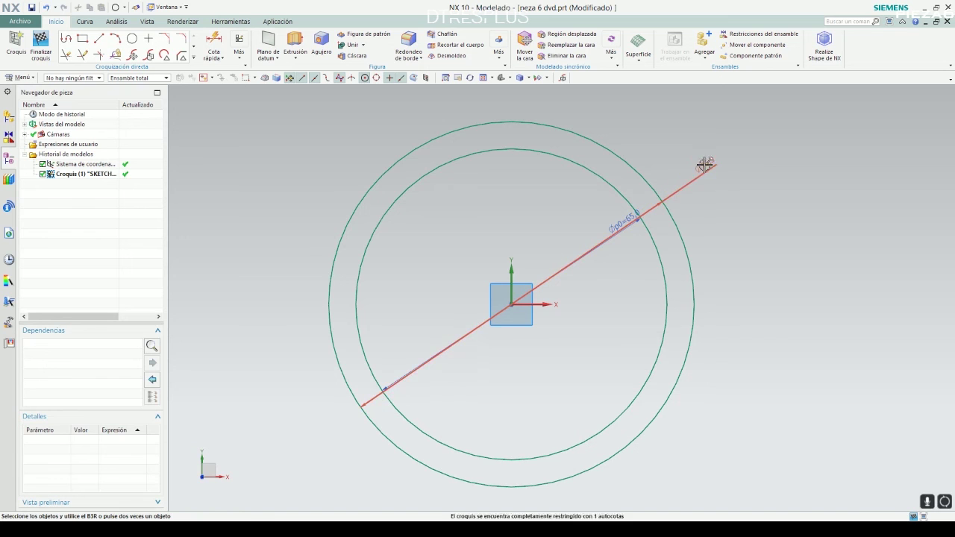
{"action": "double_click", "coordinate": [727, 208]}
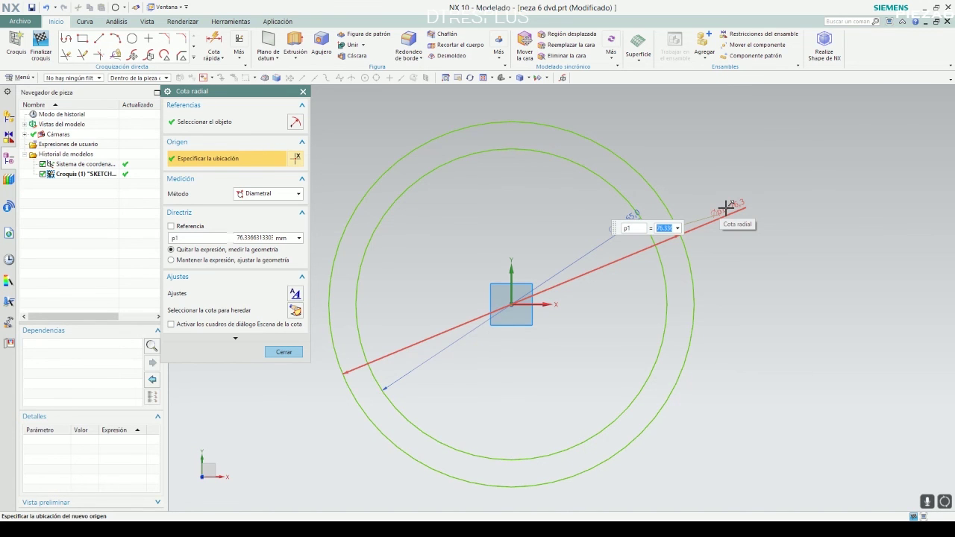
{"action": "type", "text": "77"}
{"action": "key", "text": "Return"}
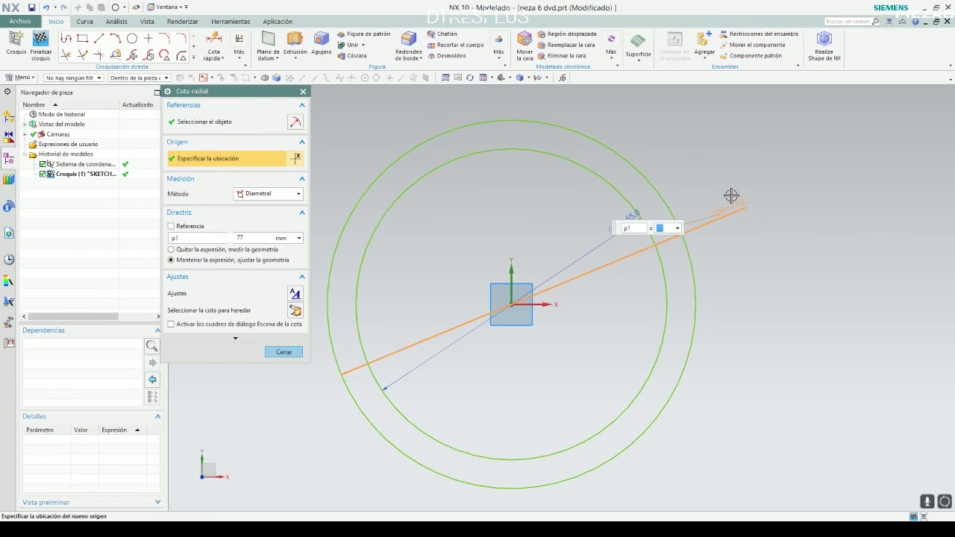
{"action": "middle_click", "coordinate": [731, 196]}
{"action": "key", "text": "alt+Tab"}
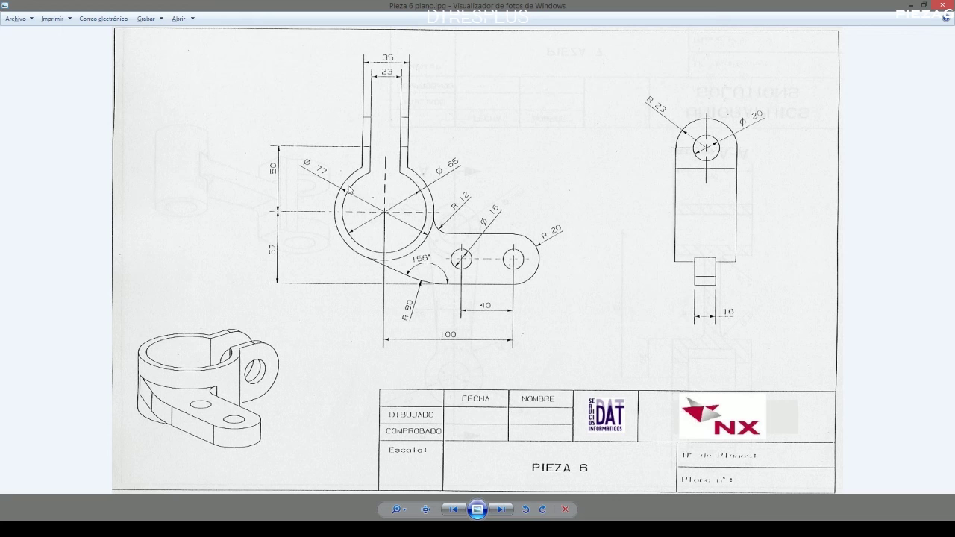
{"action": "key", "text": "alt+Tab"}
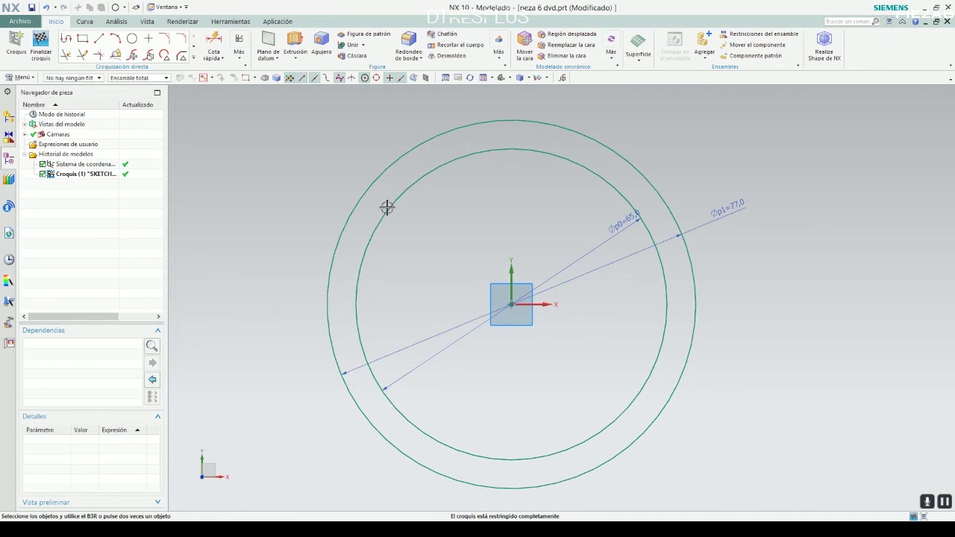
Step: Draw the arm rectangle above the circles, its lower edge inside the Ø65 circle
{"action": "scroll", "coordinate": [562, 217], "scroll_direction": "down", "scroll_amount": 3}
{"action": "scroll", "coordinate": [612, 154], "scroll_direction": "up", "scroll_amount": 2}
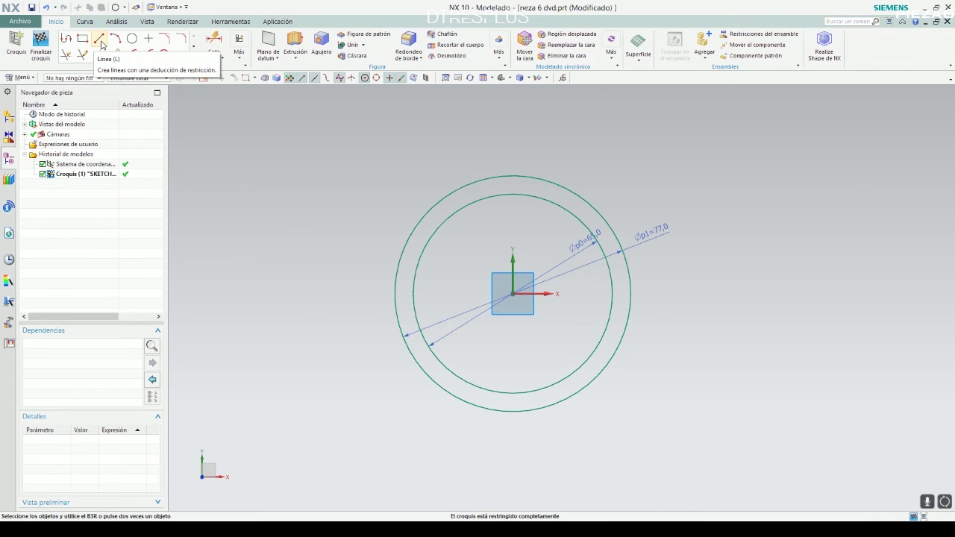
{"action": "left_click", "coordinate": [83, 38]}
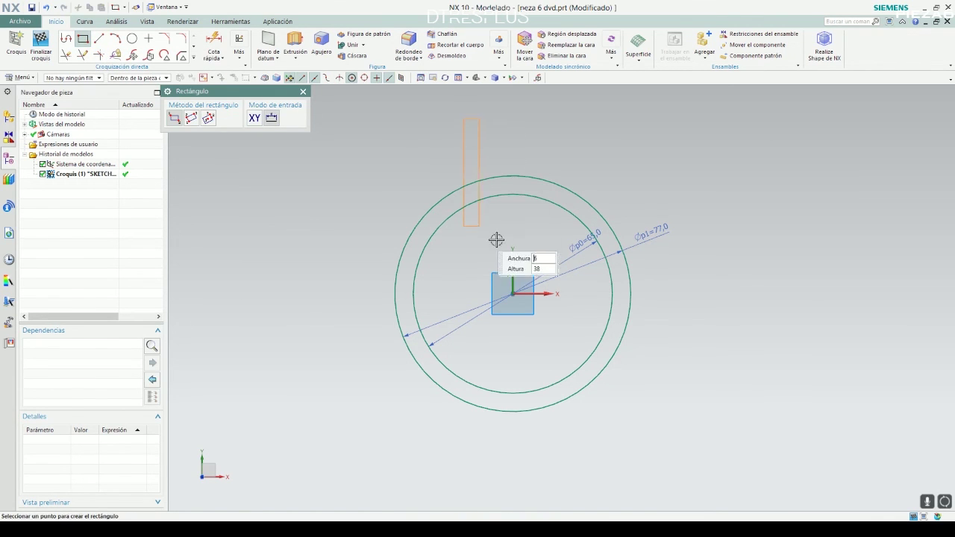
{"action": "left_click", "coordinate": [555, 222]}
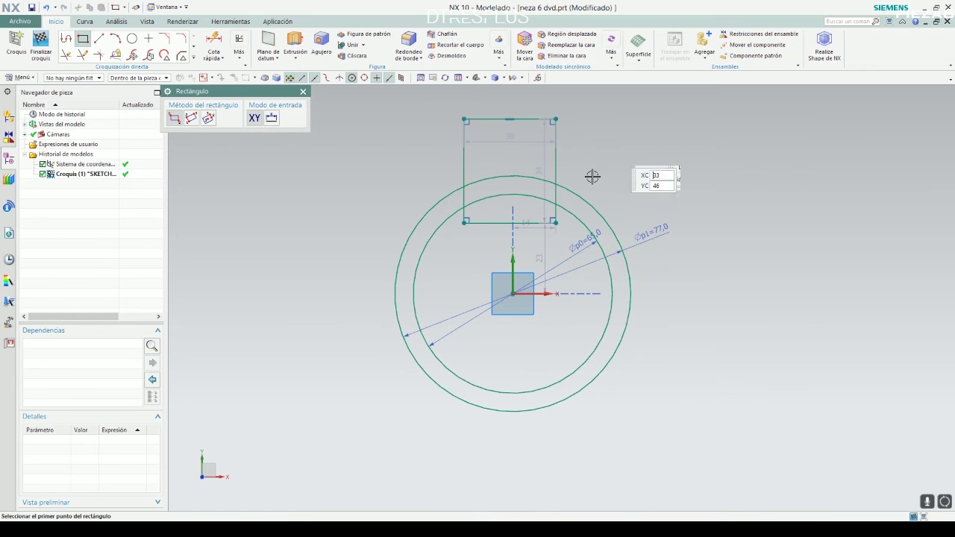
{"action": "key", "text": "Escape"}
{"action": "scroll", "coordinate": [488, 211], "scroll_direction": "down", "scroll_amount": 2}
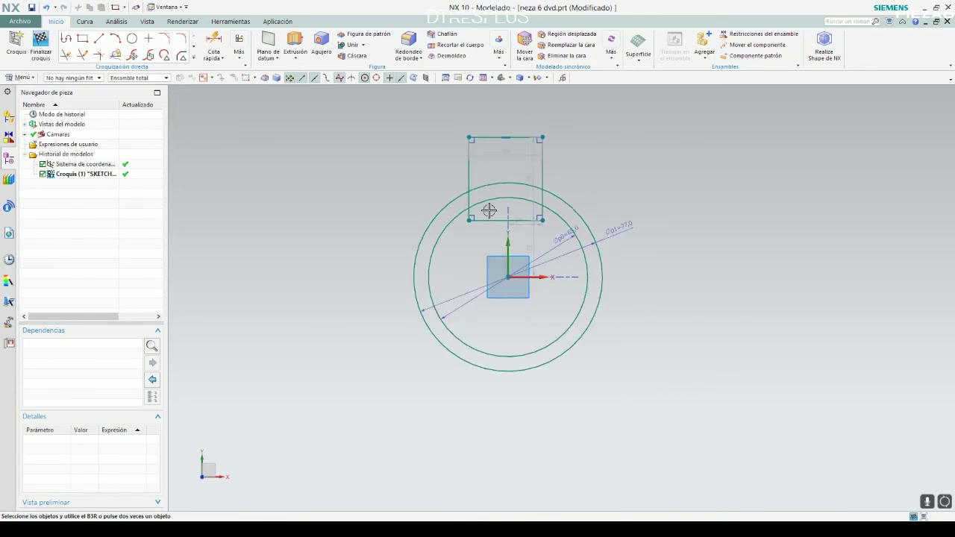
{"action": "scroll", "coordinate": [532, 120], "scroll_direction": "up", "scroll_amount": 2}
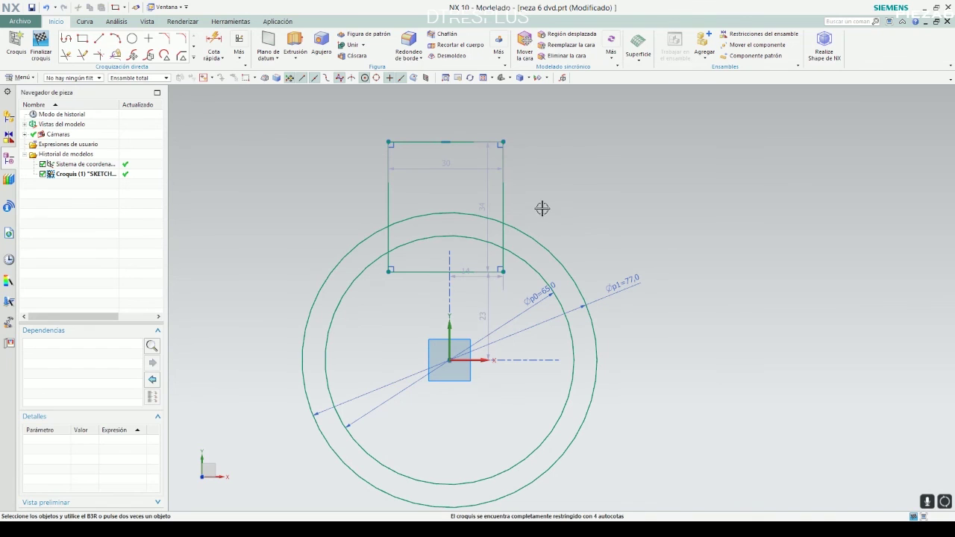
{"action": "key", "text": "alt+Tab"}
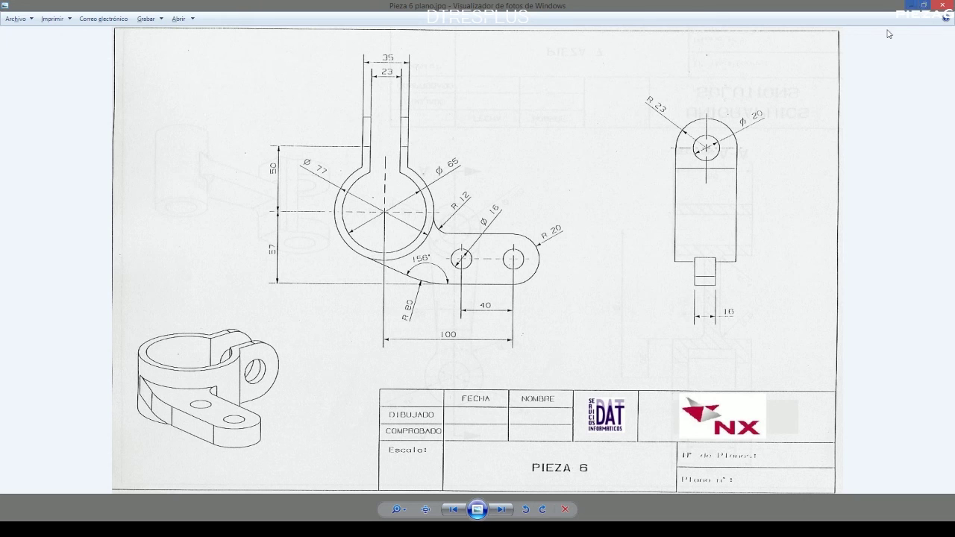
{"action": "key", "text": "alt+Tab"}
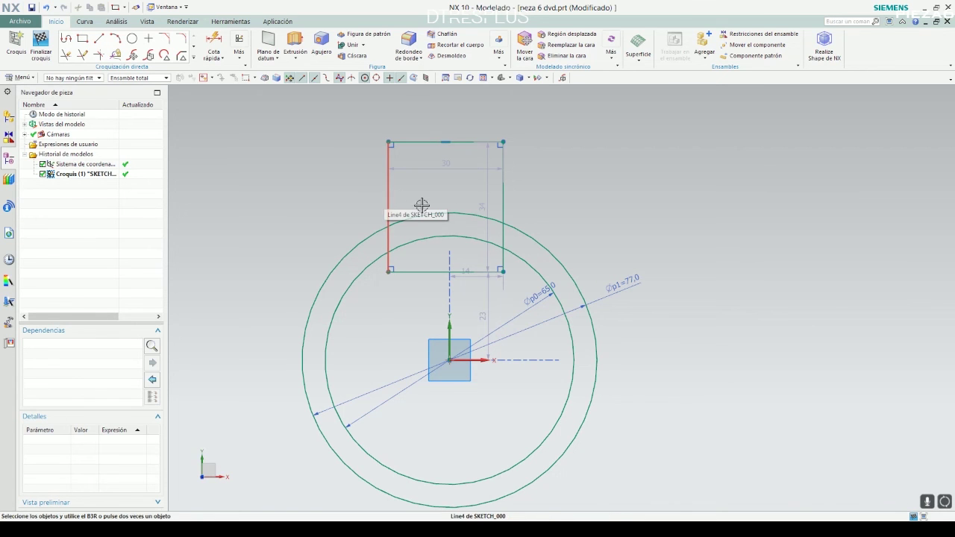
Step: Select the rectangle's left and right sides and browse the geometric constraint options
{"action": "left_click", "coordinate": [389, 206]}
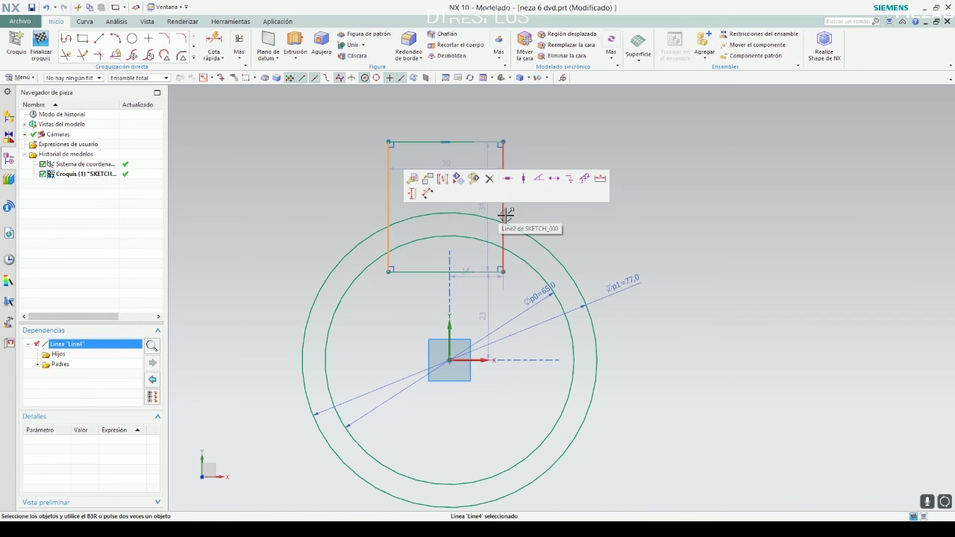
{"action": "left_click", "coordinate": [502, 218]}
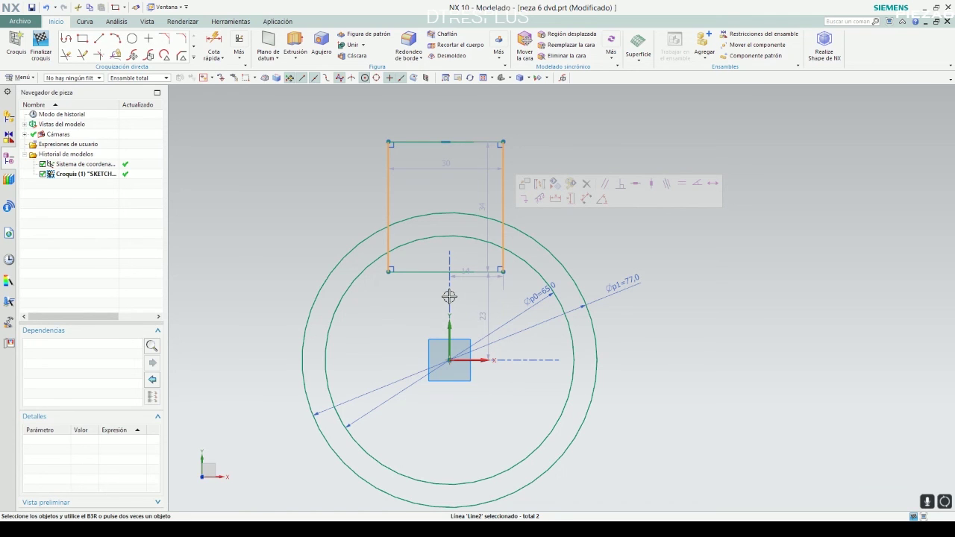
{"action": "left_click", "coordinate": [239, 54]}
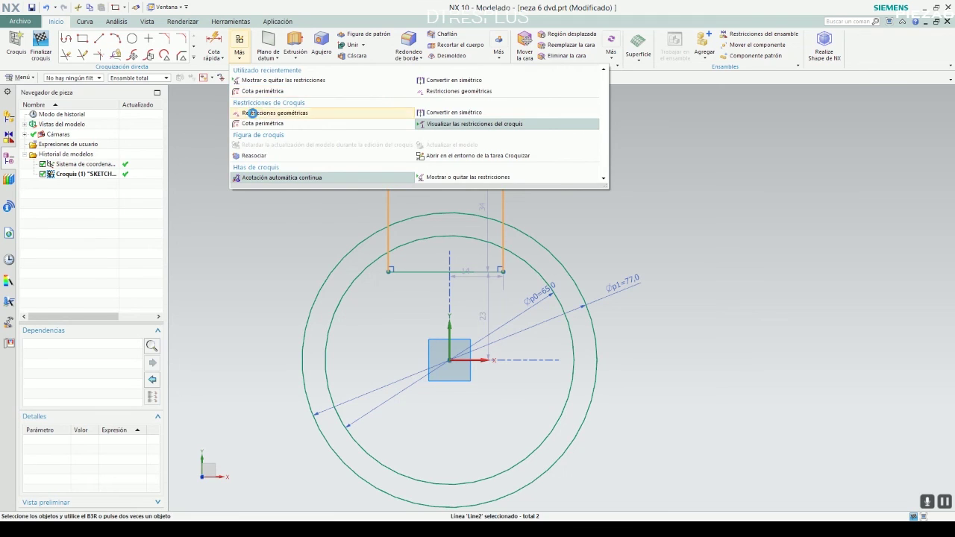
{"action": "left_click", "coordinate": [253, 113]}
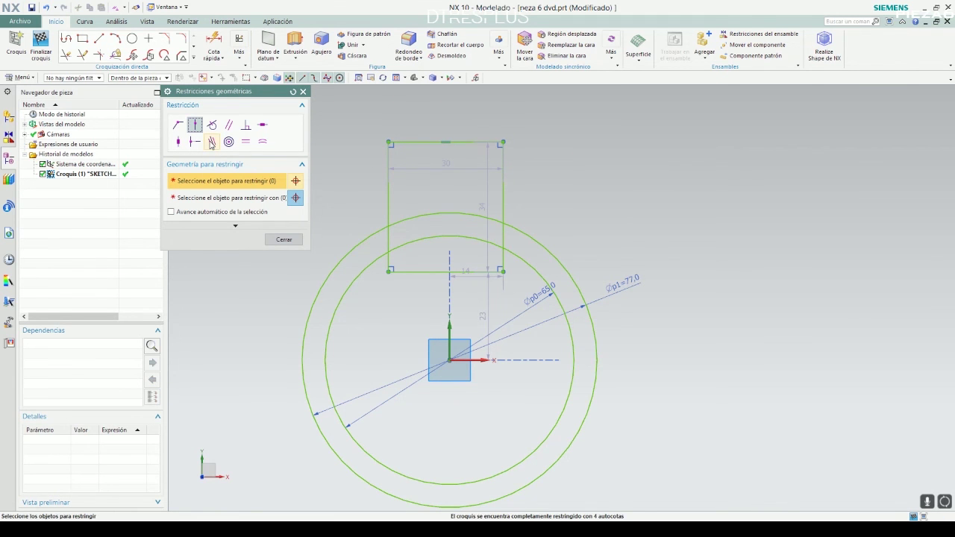
{"action": "left_click", "coordinate": [283, 239]}
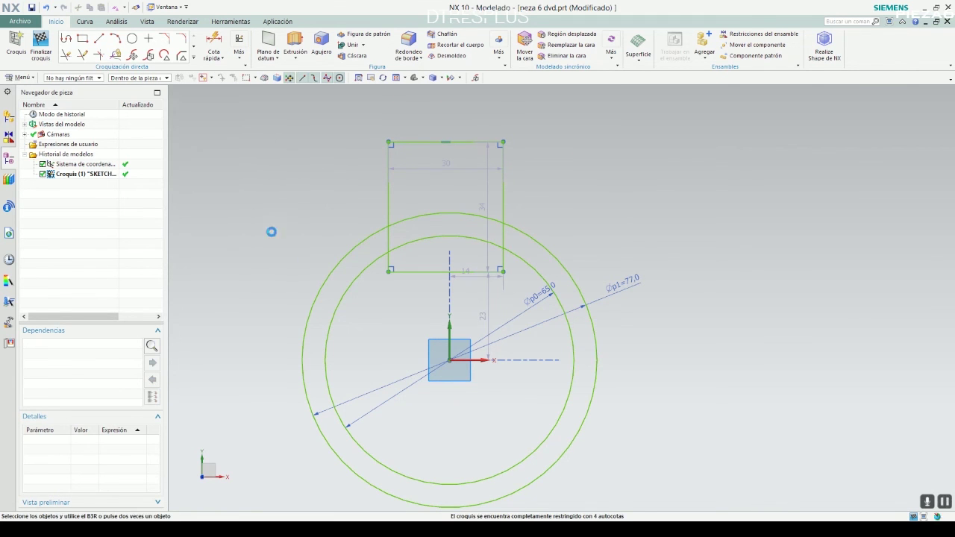
Step: Make the rectangle's left and right sides symmetric about the datum Y axis
{"action": "left_click", "coordinate": [239, 54]}
{"action": "left_click", "coordinate": [468, 88]}
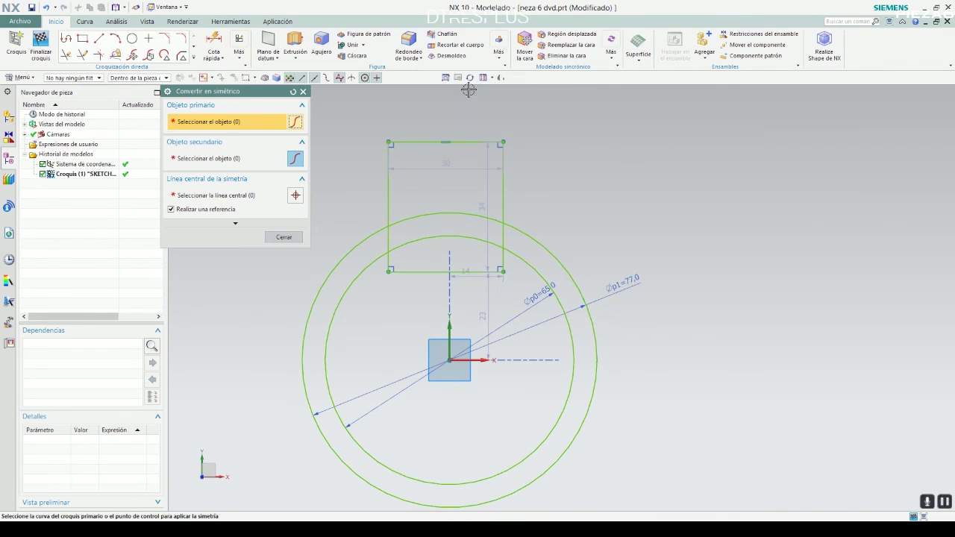
{"action": "left_click", "coordinate": [389, 190]}
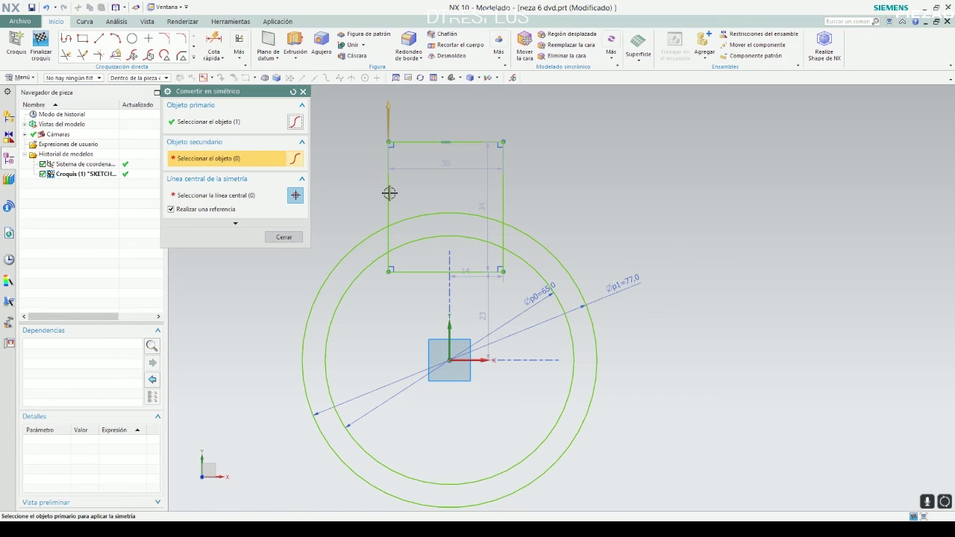
{"action": "left_click", "coordinate": [503, 193]}
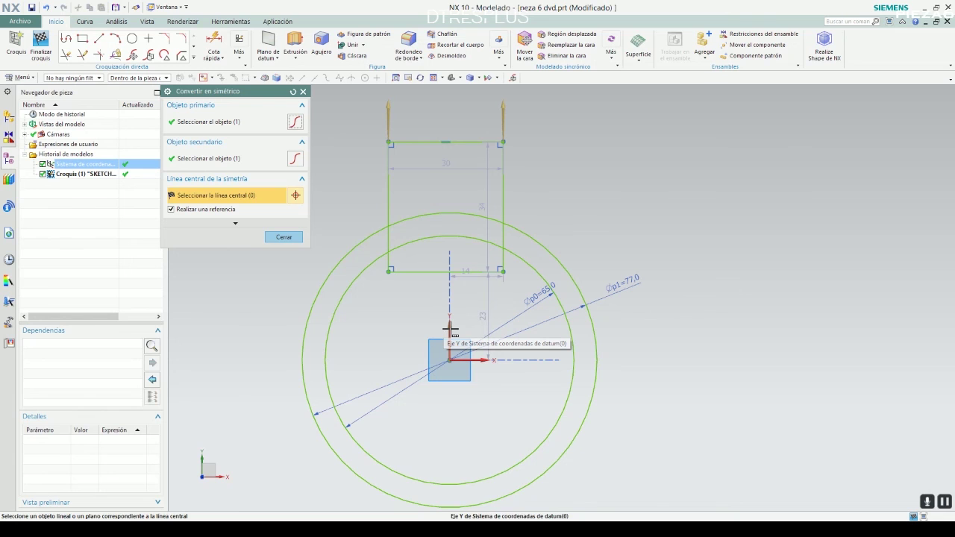
{"action": "left_click", "coordinate": [450, 329]}
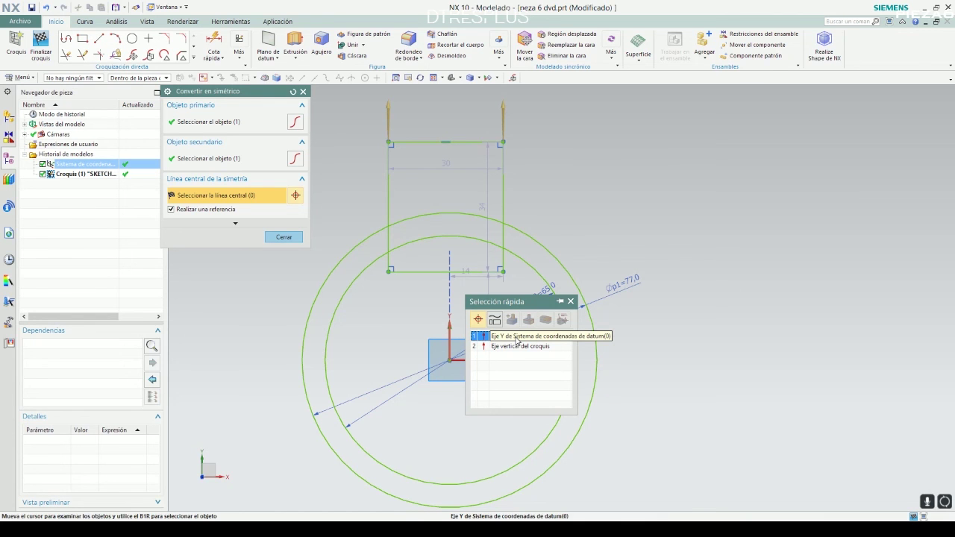
{"action": "left_click", "coordinate": [517, 337]}
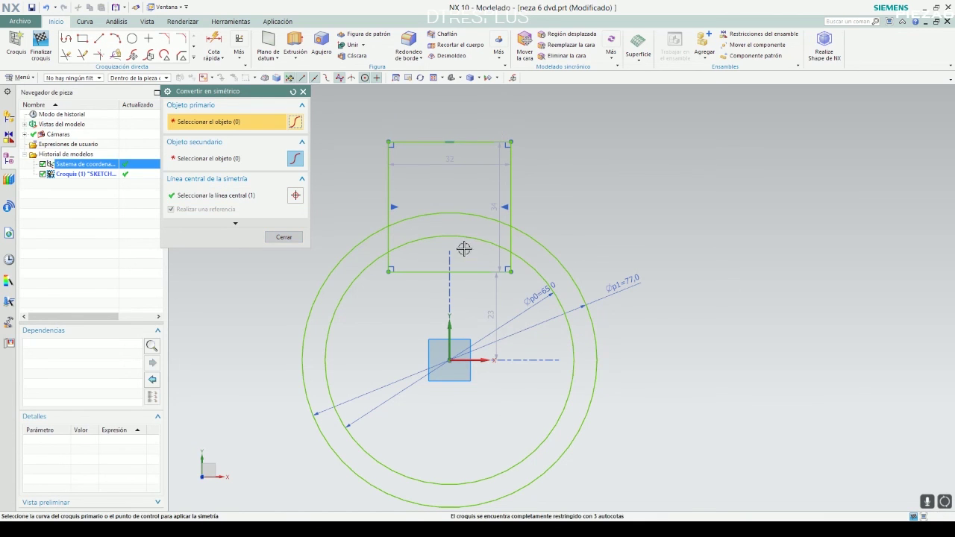
{"action": "left_click", "coordinate": [284, 237]}
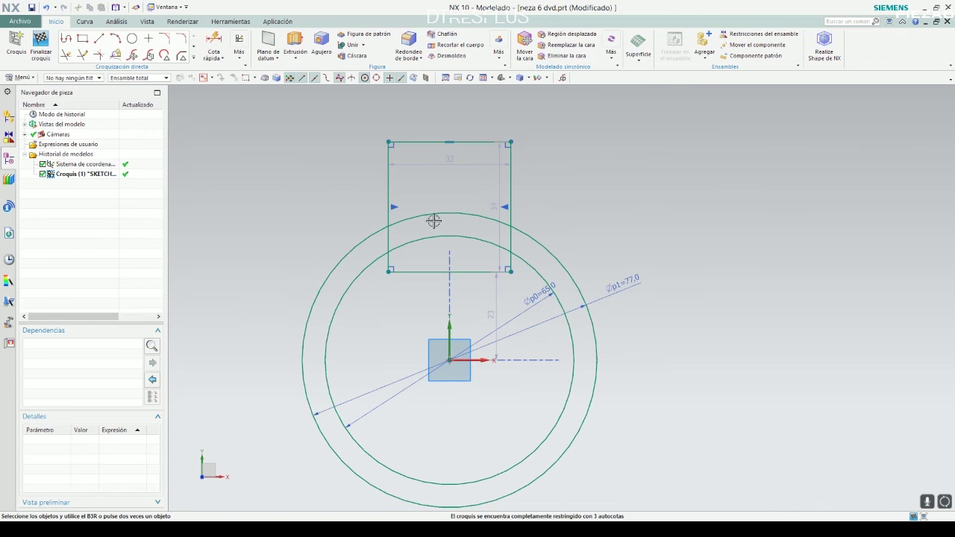
{"action": "key", "text": "alt+Tab"}
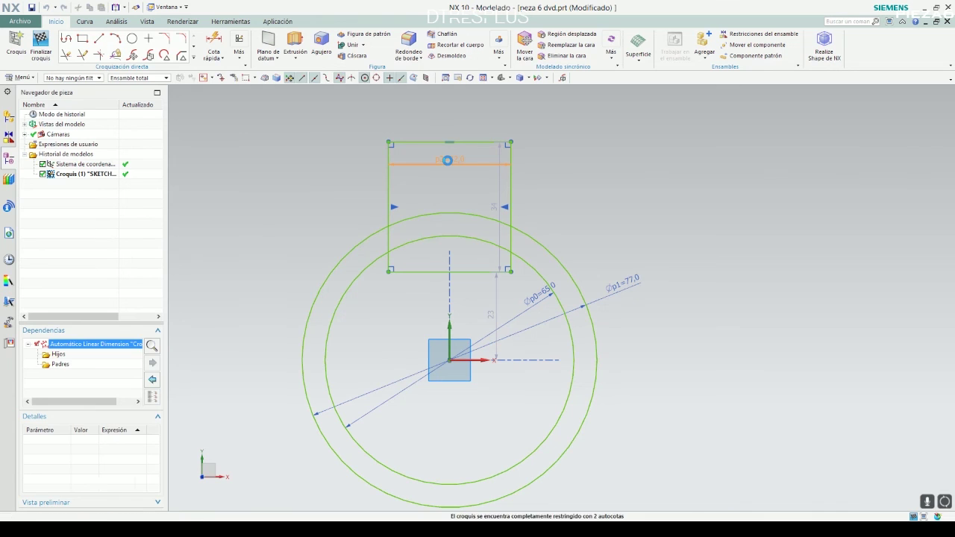
Step: Set the rectangle's width dimension to 35 and check the Pieza 6 drawing
{"action": "double_click", "coordinate": [447, 160]}
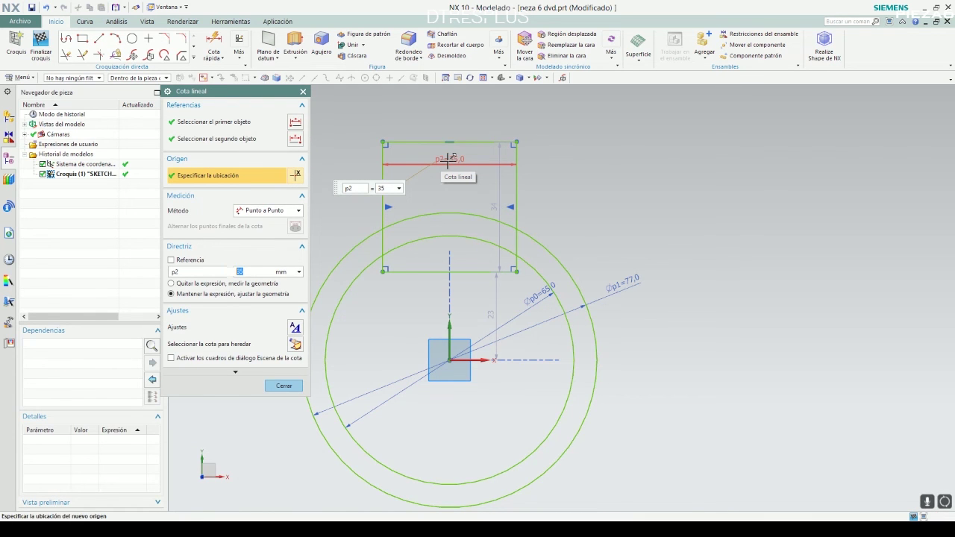
{"action": "key", "text": "Return"}
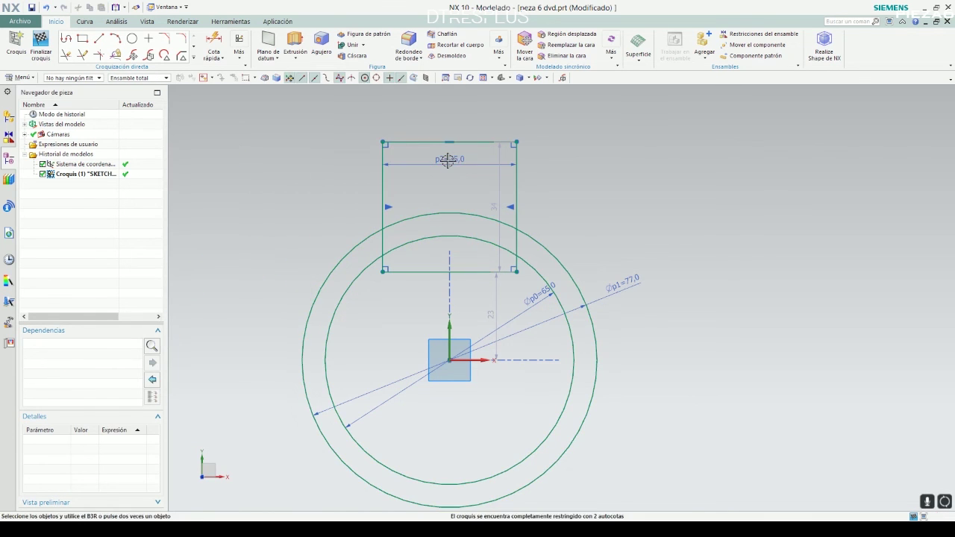
{"action": "key", "text": "alt+Tab"}
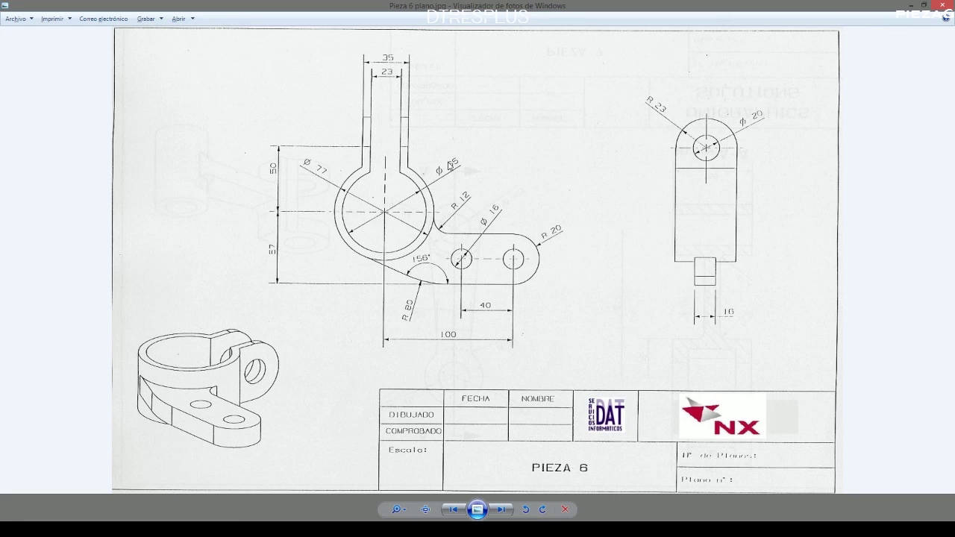
Step: Compare the sketch with the drawing and move the 34 height dimension aside
{"action": "key", "text": "alt+Tab"}
{"action": "scroll", "coordinate": [444, 204], "scroll_direction": "down", "scroll_amount": 3}
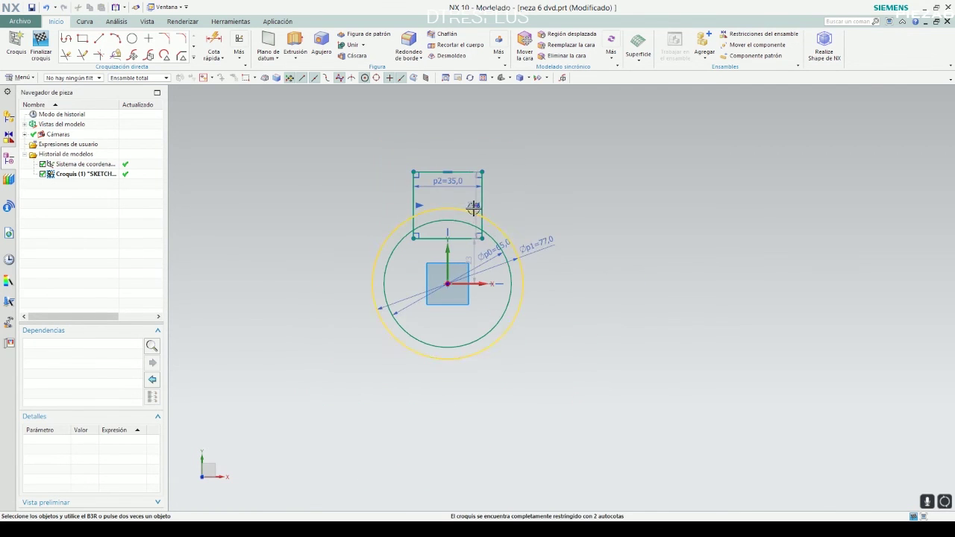
{"action": "scroll", "coordinate": [436, 167], "scroll_direction": "up", "scroll_amount": 4}
{"action": "key", "text": "alt+Tab"}
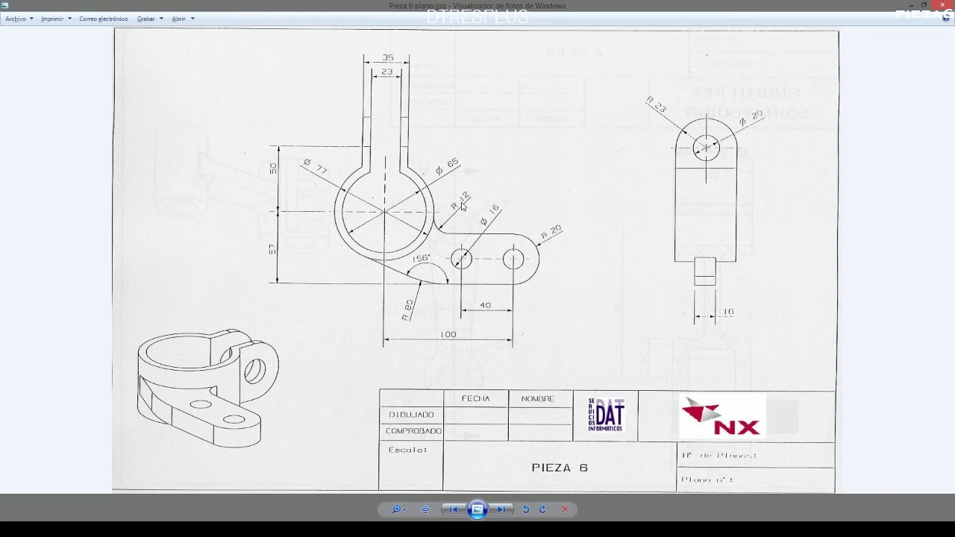
{"action": "key", "text": "alt+Tab"}
{"action": "scroll", "coordinate": [454, 205], "scroll_direction": "down", "scroll_amount": 2}
{"action": "scroll", "coordinate": [448, 191], "scroll_direction": "down", "scroll_amount": 1}
{"action": "scroll", "coordinate": [435, 171], "scroll_direction": "up", "scroll_amount": 3}
{"action": "left_click_drag", "start_coordinate": [493, 247], "coordinate": [471, 251]}
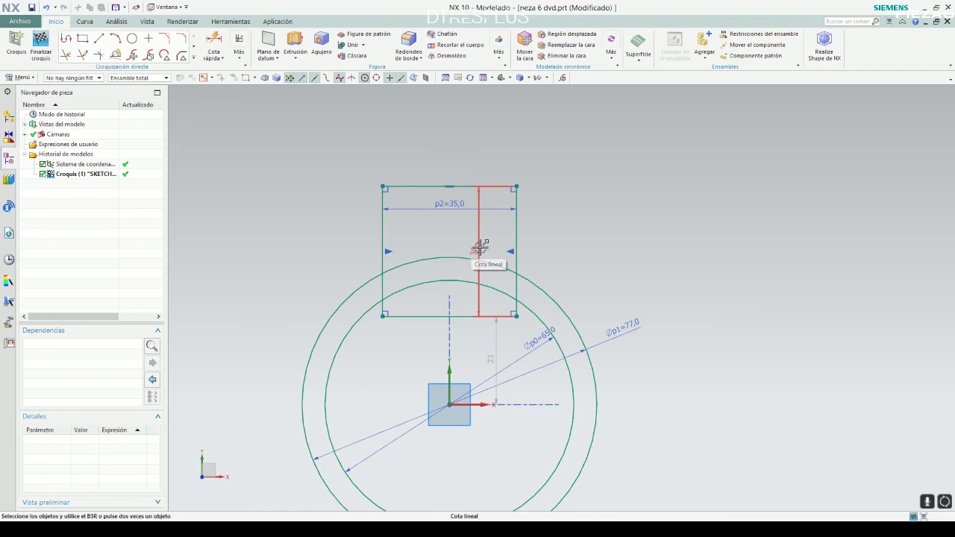
Step: Draw a line between the rectangle's side midpoints and convert it to reference
{"action": "key", "text": "alt+Tab"}
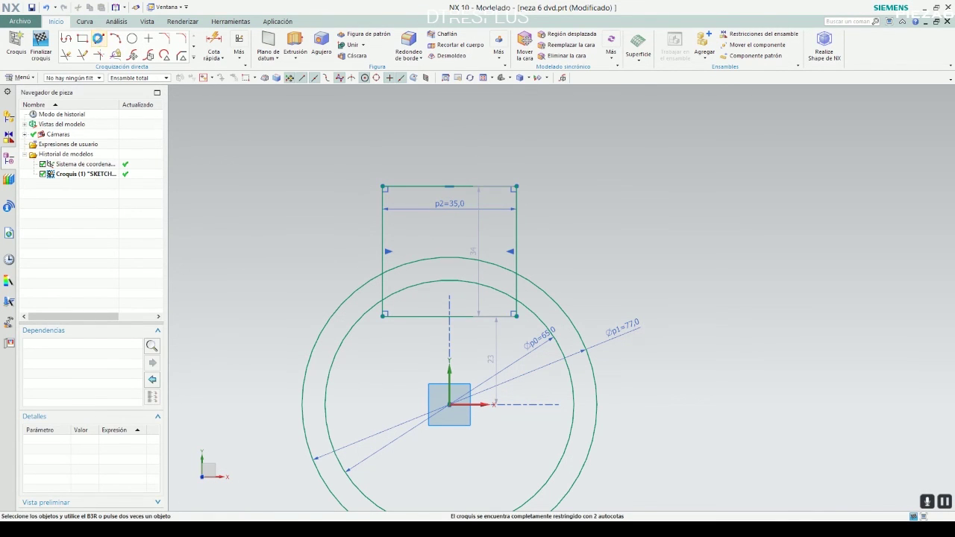
{"action": "left_click", "coordinate": [99, 38]}
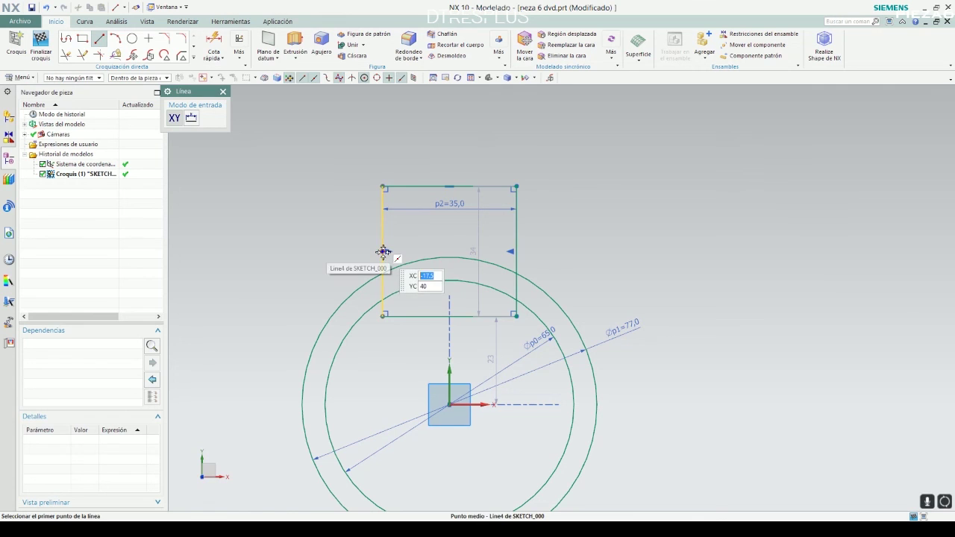
{"action": "left_click", "coordinate": [383, 252]}
{"action": "left_click", "coordinate": [516, 252]}
{"action": "key", "text": "Escape"}
{"action": "left_click", "coordinate": [485, 252]}
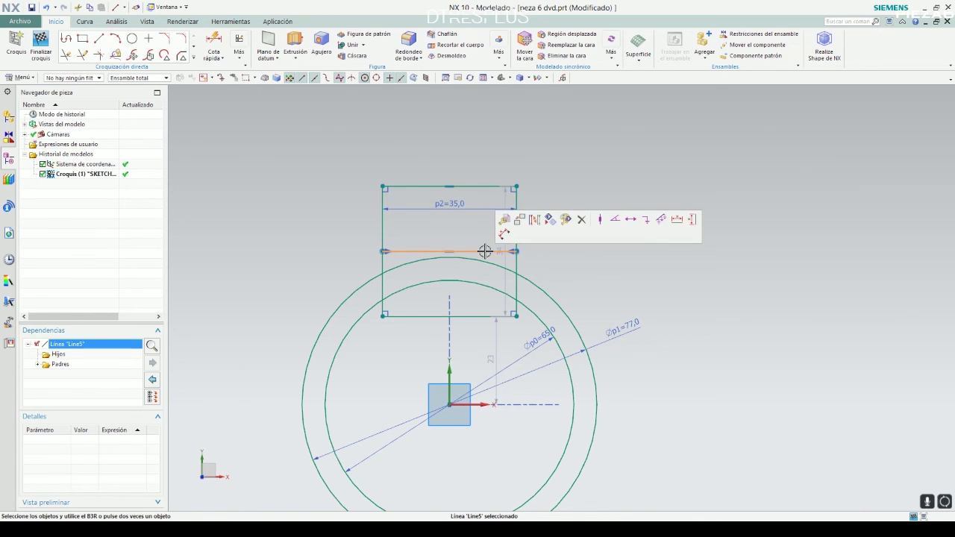
{"action": "left_click", "coordinate": [535, 219]}
{"action": "scroll", "coordinate": [578, 194], "scroll_direction": "down", "scroll_amount": 1}
{"action": "left_click", "coordinate": [213, 43]}
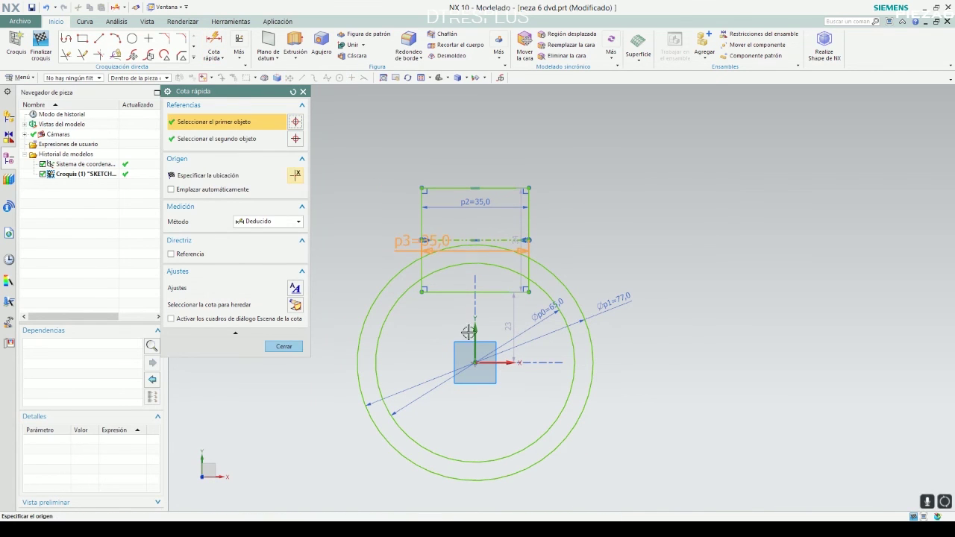
Step: Dimension the centre line 50 mm above the datum X axis at the ring centre
{"action": "left_click", "coordinate": [449, 240]}
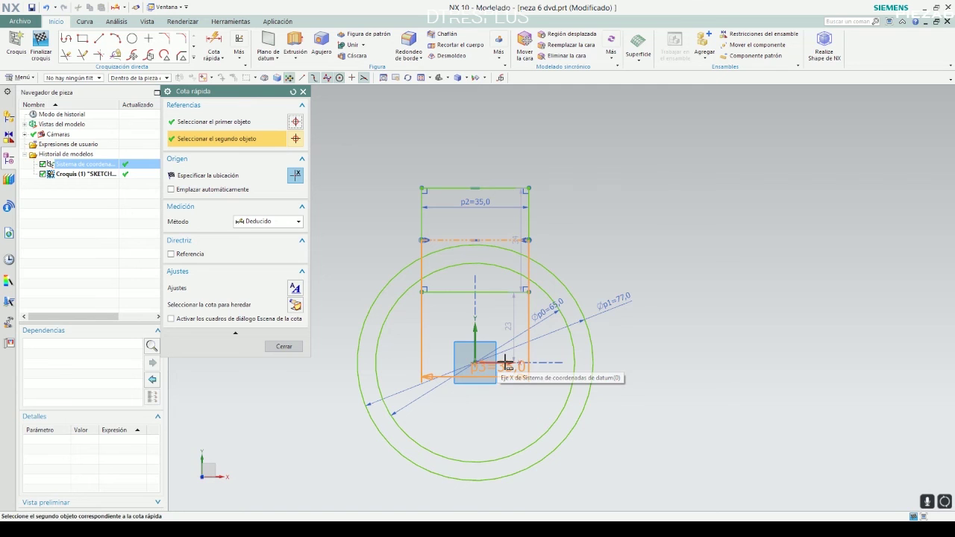
{"action": "right_click", "coordinate": [506, 364]}
{"action": "left_click", "coordinate": [537, 141]}
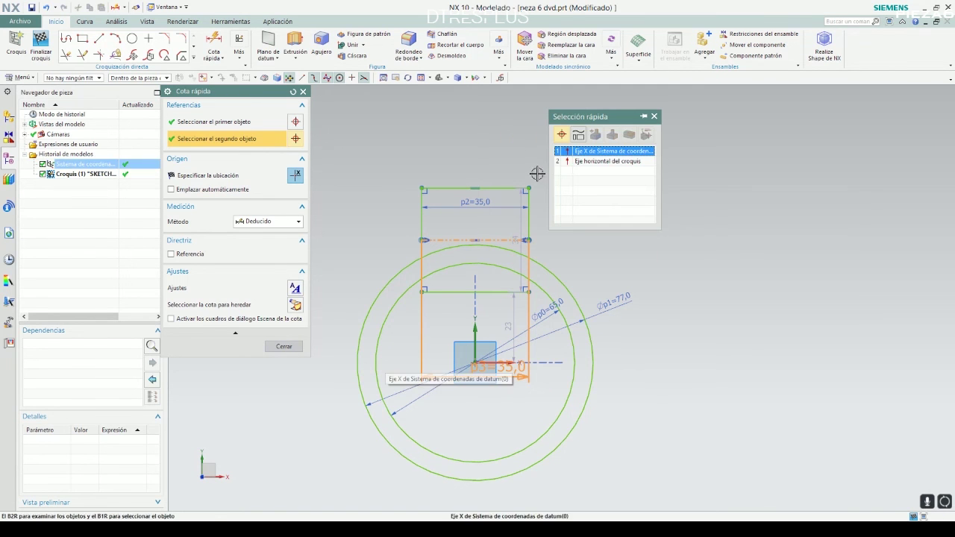
{"action": "left_click", "coordinate": [597, 151]}
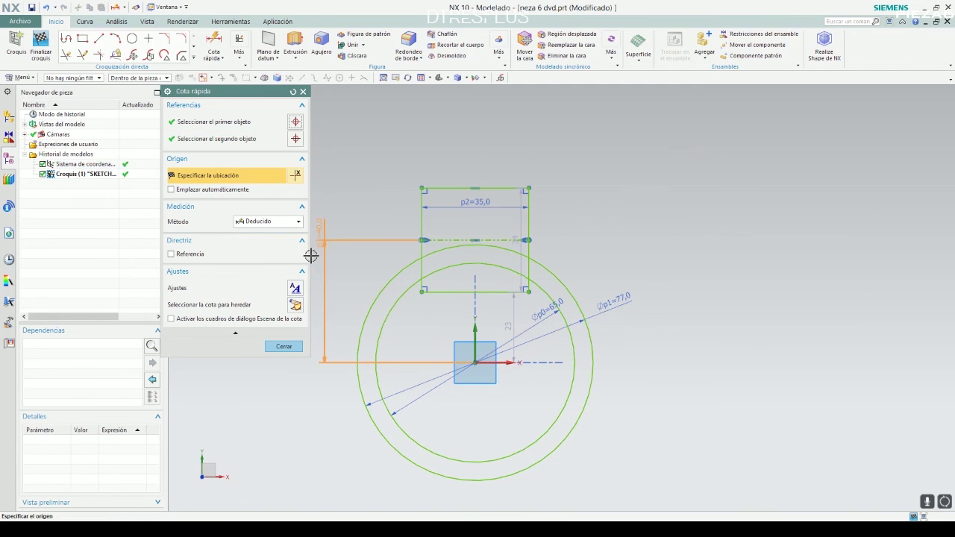
{"action": "left_click", "coordinate": [336, 266]}
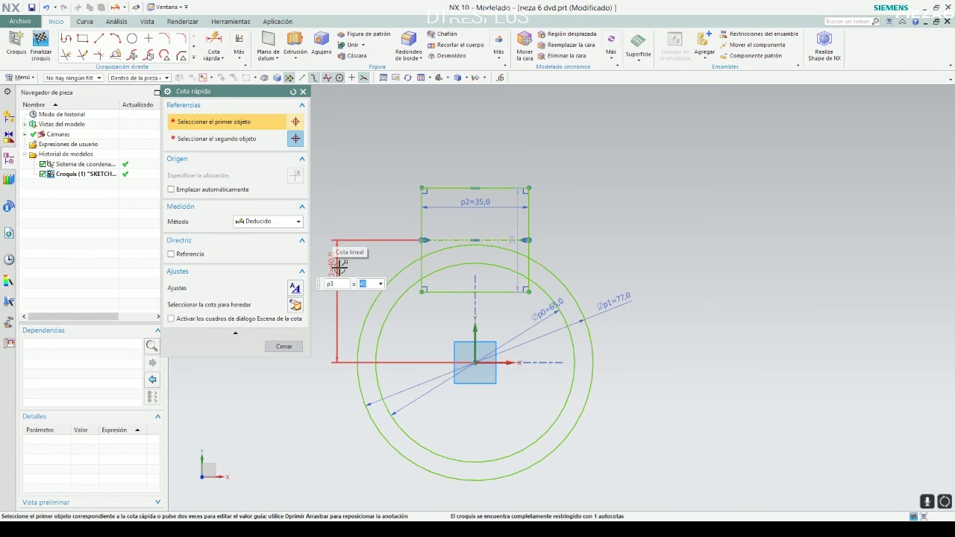
{"action": "type", "text": "50"}
{"action": "key", "text": "Return"}
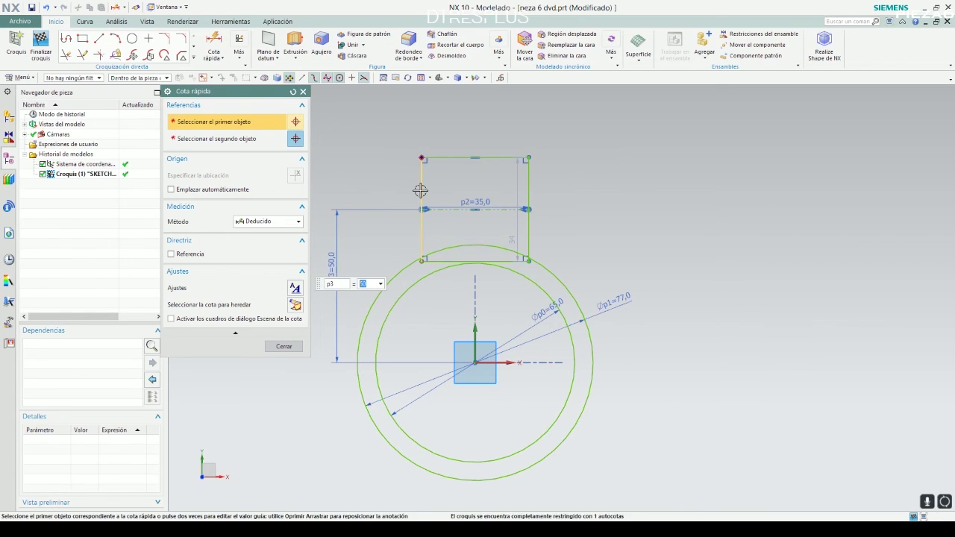
Step: Set the rectangle's side edge height to 50 mm
{"action": "left_click", "coordinate": [423, 187]}
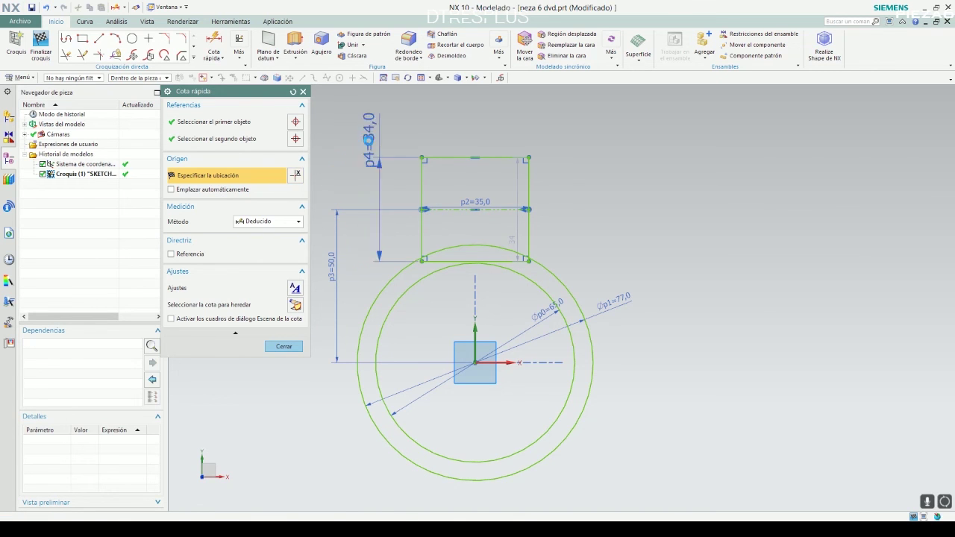
{"action": "left_click", "coordinate": [369, 140]}
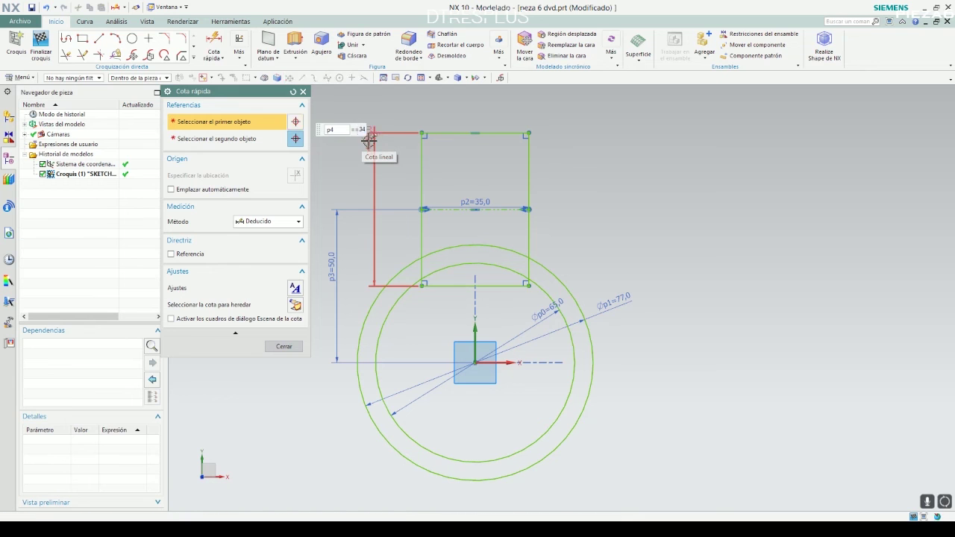
{"action": "type", "text": "50"}
{"action": "key", "text": "Return"}
{"action": "left_click", "coordinate": [365, 172]}
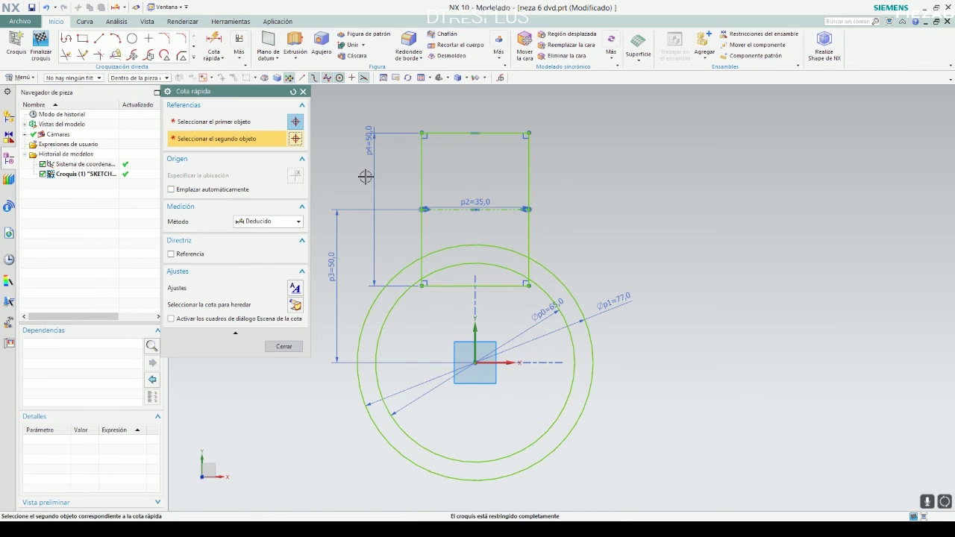
{"action": "key", "text": "alt+Tab"}
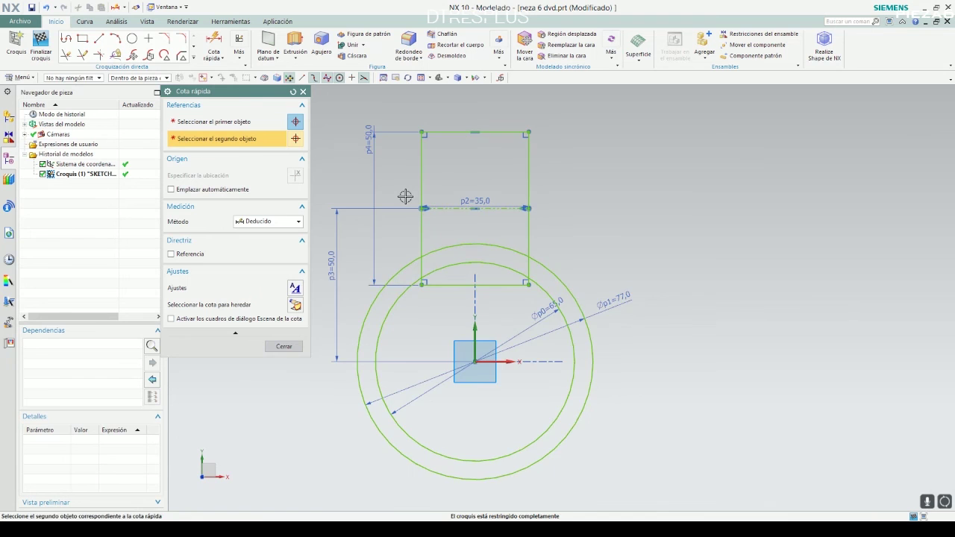
{"action": "scroll", "coordinate": [405, 196], "scroll_direction": "down", "scroll_amount": 2}
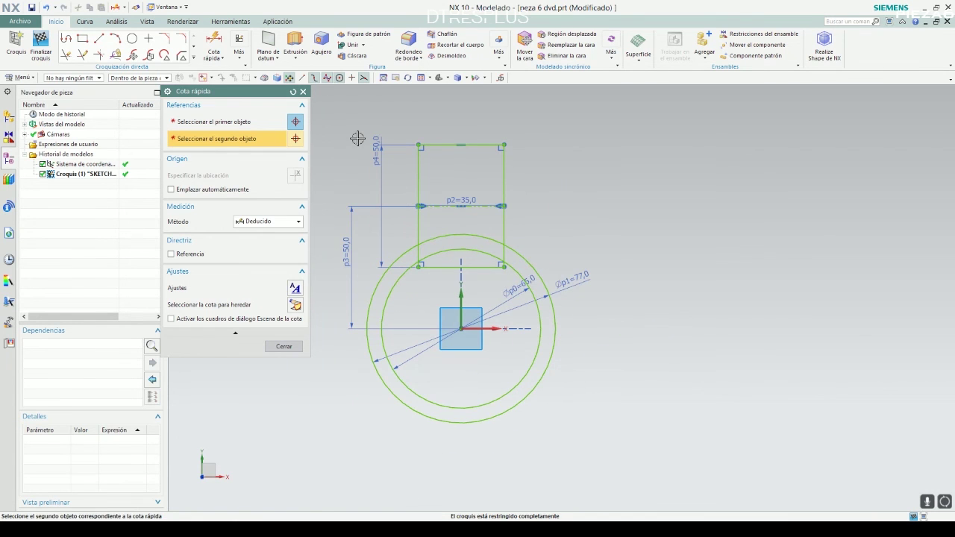
{"action": "scroll", "coordinate": [358, 138], "scroll_direction": "up", "scroll_amount": 2}
{"action": "left_click", "coordinate": [385, 156]}
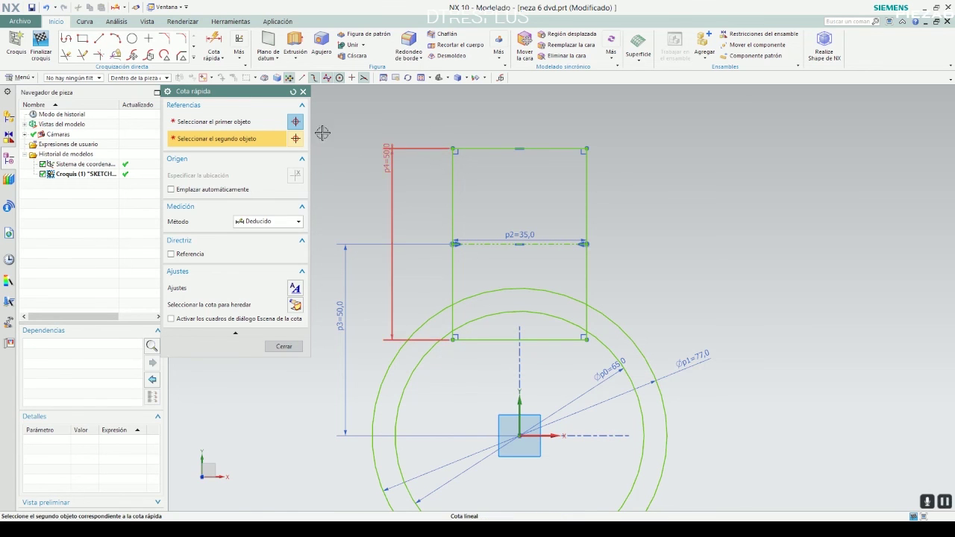
{"action": "key", "text": "Escape"}
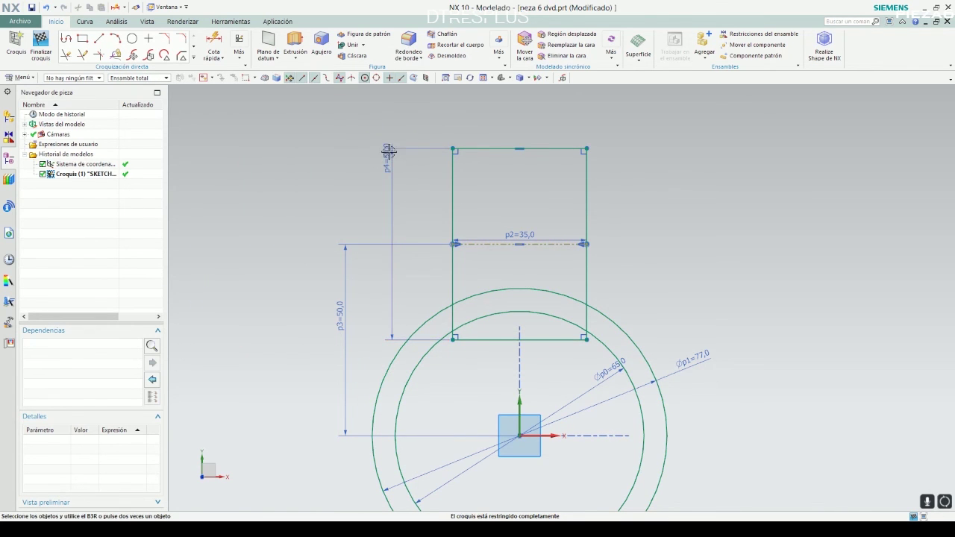
Step: Delete the rectangle's 50 mm height dimension
{"action": "left_click", "coordinate": [388, 152]}
{"action": "key", "text": "Delete"}
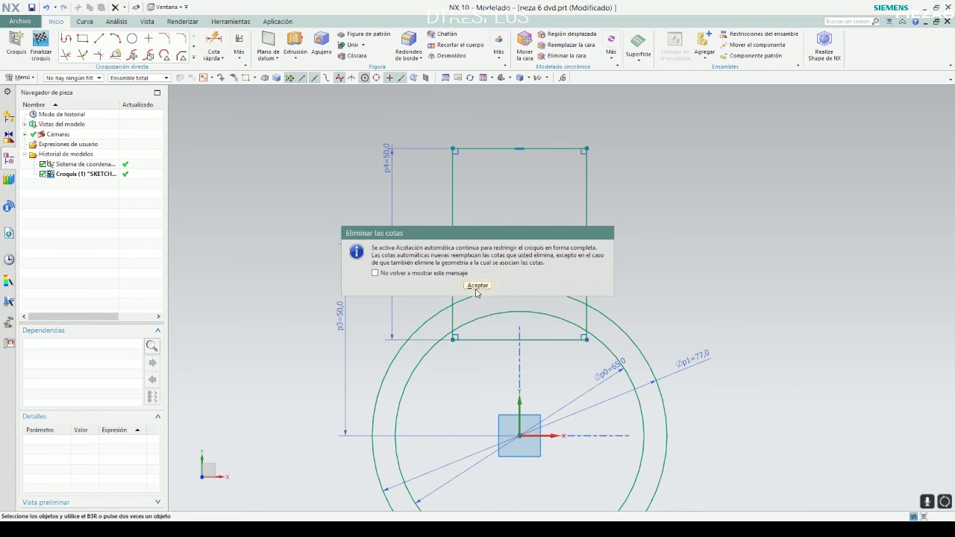
{"action": "left_click", "coordinate": [477, 286]}
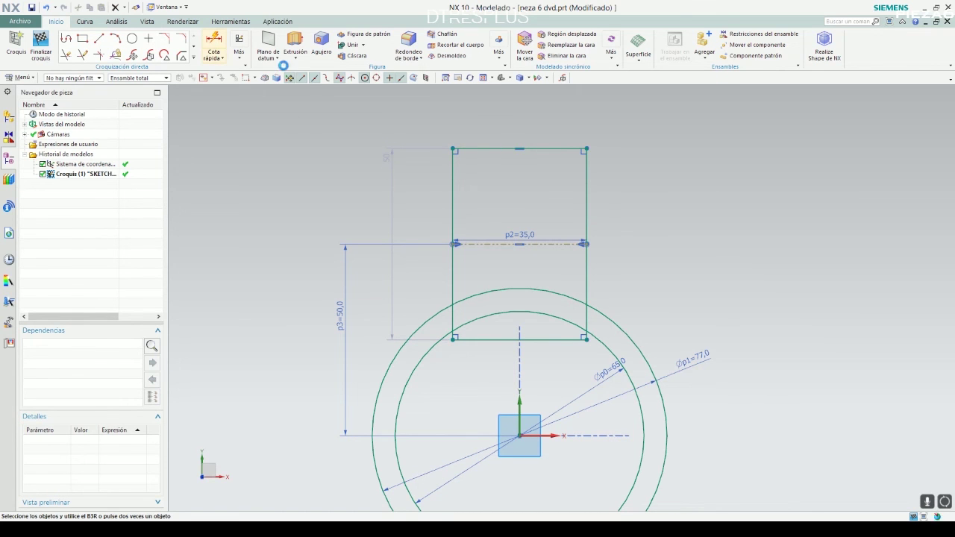
Step: Dimension the rectangle's top edge 23 mm above the centre line
{"action": "left_click", "coordinate": [214, 45]}
{"action": "left_click", "coordinate": [492, 244]}
{"action": "left_click", "coordinate": [489, 149]}
{"action": "left_click", "coordinate": [353, 181]}
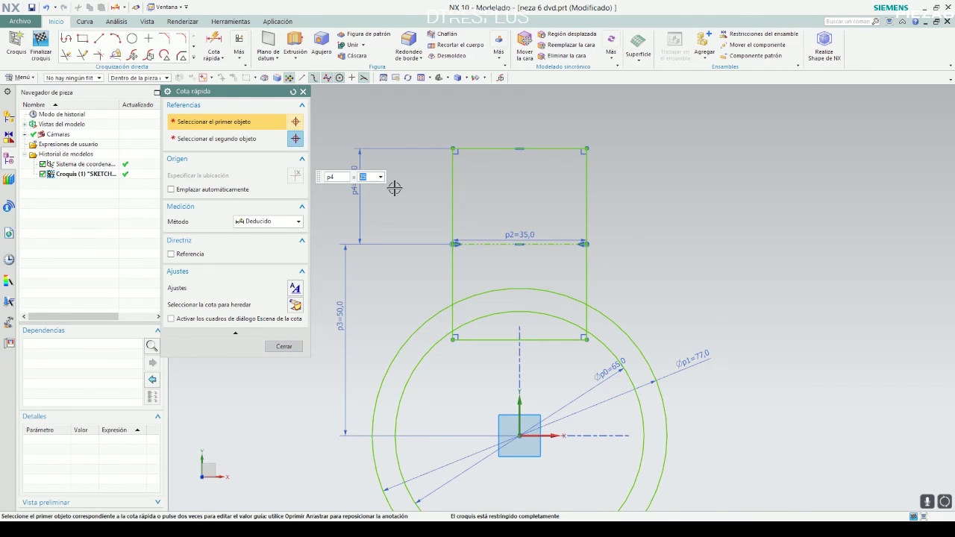
{"action": "key", "text": "Return"}
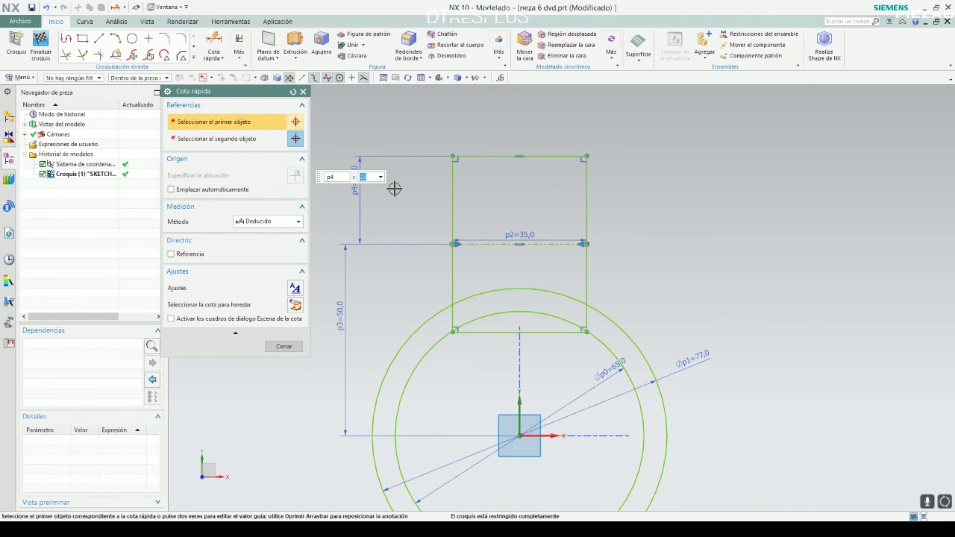
{"action": "left_click", "coordinate": [382, 197]}
{"action": "left_click", "coordinate": [284, 346]}
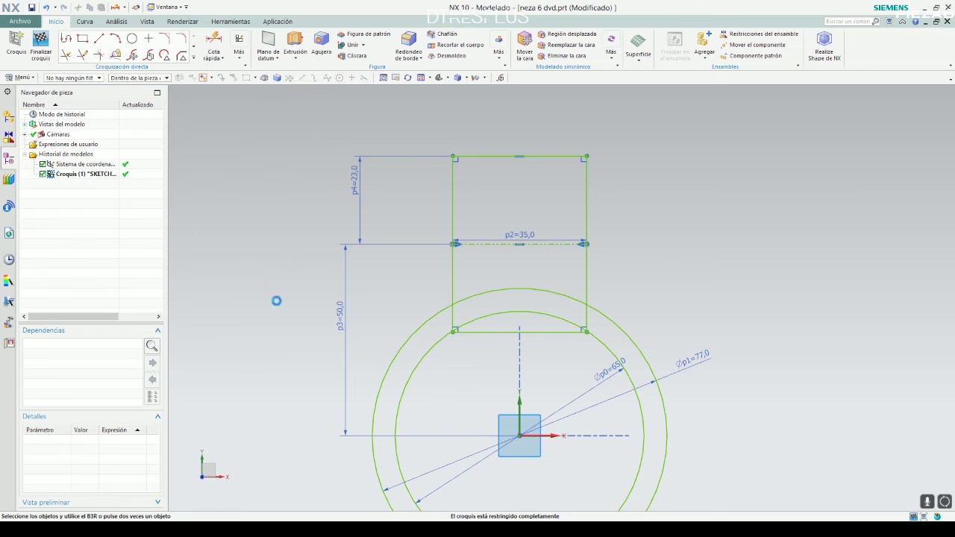
{"action": "scroll", "coordinate": [341, 164], "scroll_direction": "down", "scroll_amount": 3}
{"action": "scroll", "coordinate": [465, 215], "scroll_direction": "up", "scroll_amount": 3}
{"action": "scroll", "coordinate": [469, 187], "scroll_direction": "down", "scroll_amount": 1}
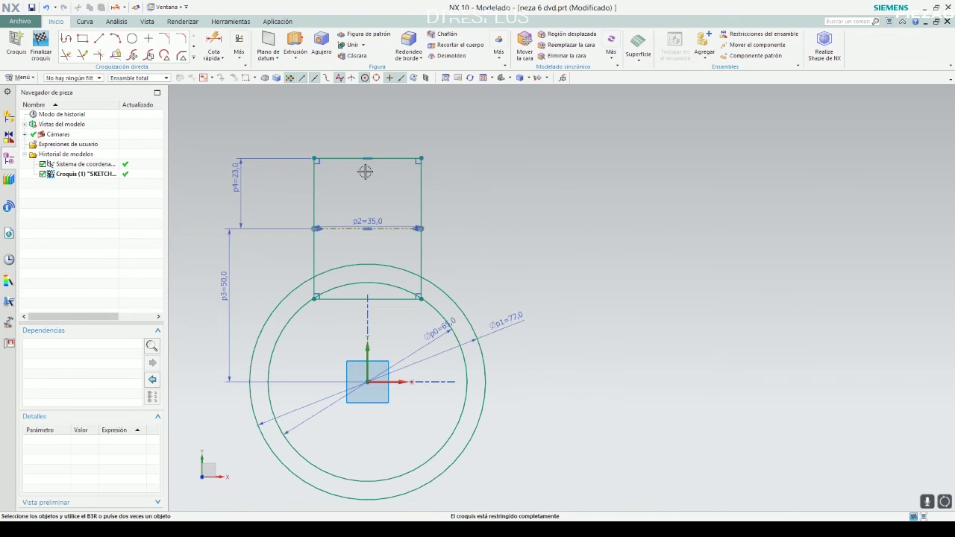
{"action": "scroll", "coordinate": [367, 171], "scroll_direction": "up", "scroll_amount": 2}
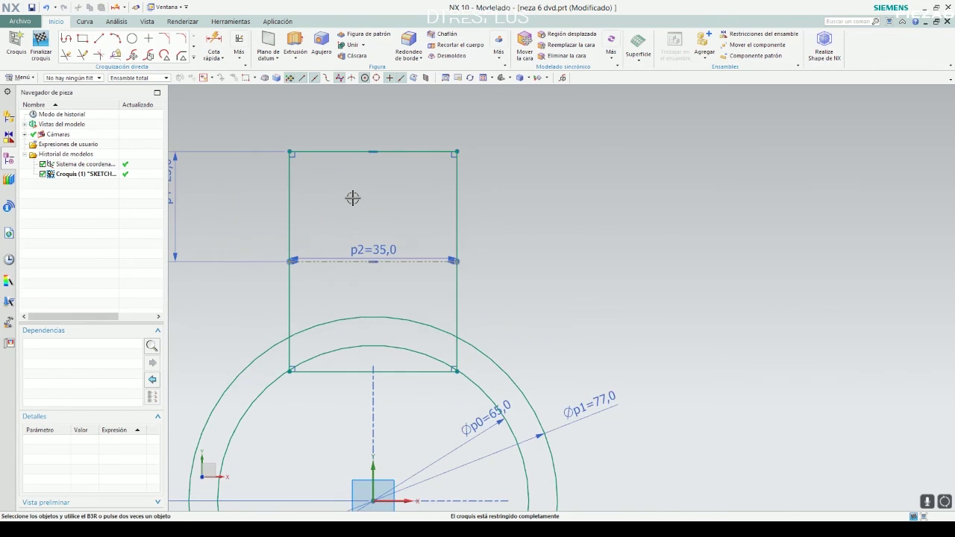
Step: Draw a vertical line from above the rectangle to below it
{"action": "left_click", "coordinate": [98, 38]}
{"action": "left_click", "coordinate": [316, 138]}
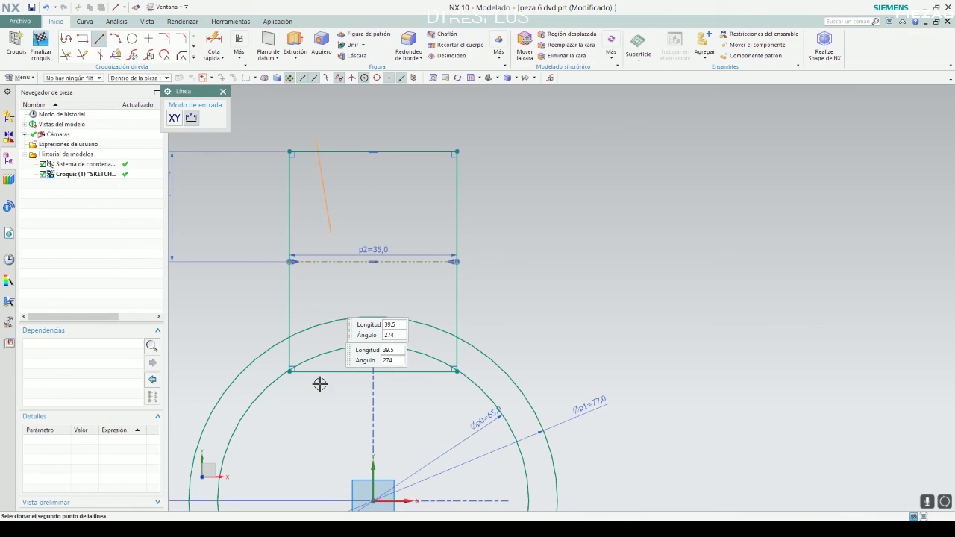
{"action": "left_click", "coordinate": [315, 429]}
{"action": "key", "text": "Escape"}
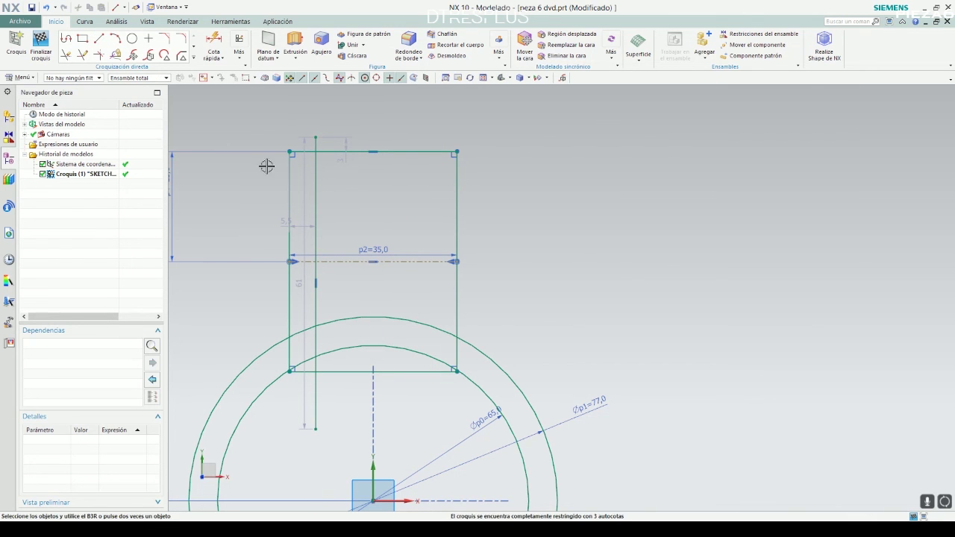
Step: Mirror the left inner vertical line about the datum Y axis with Curva simétrica
{"action": "left_click", "coordinate": [194, 59]}
{"action": "left_click", "coordinate": [67, 136]}
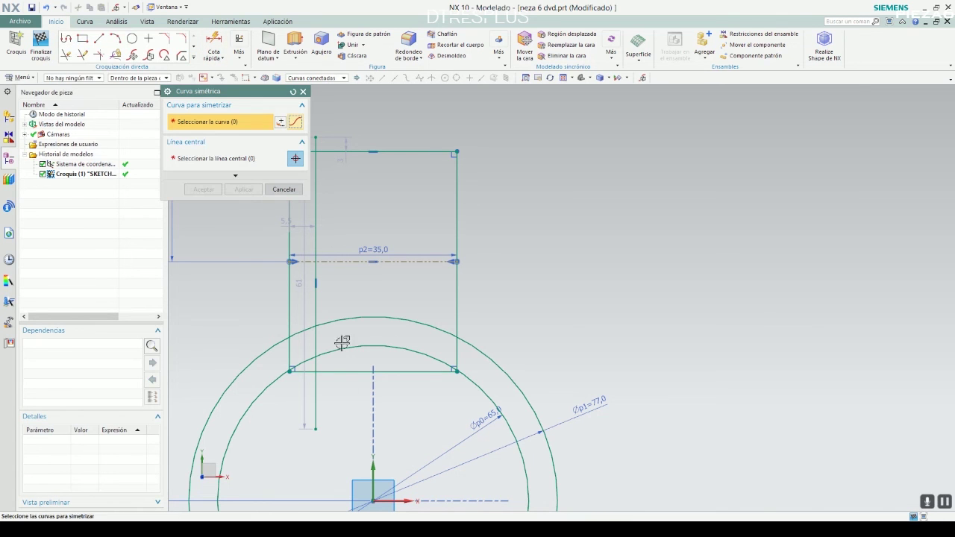
{"action": "left_click", "coordinate": [318, 237]}
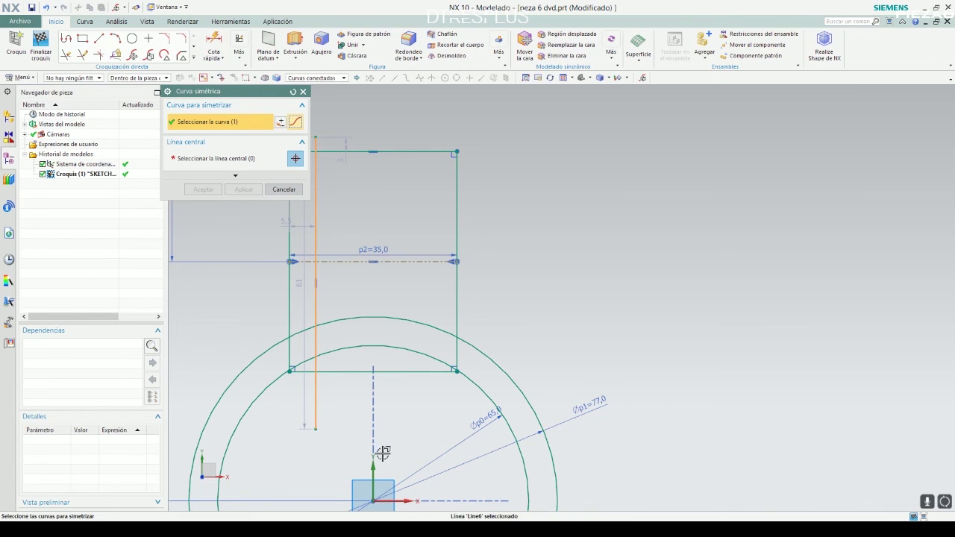
{"action": "right_click", "coordinate": [373, 469]}
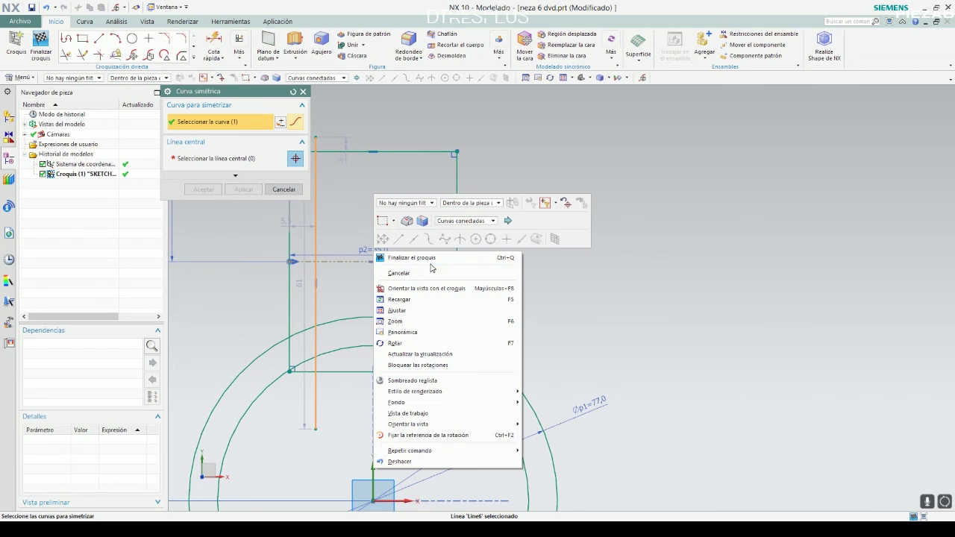
{"action": "left_click", "coordinate": [427, 288]}
{"action": "scroll", "coordinate": [385, 343], "scroll_direction": "up", "scroll_amount": 3}
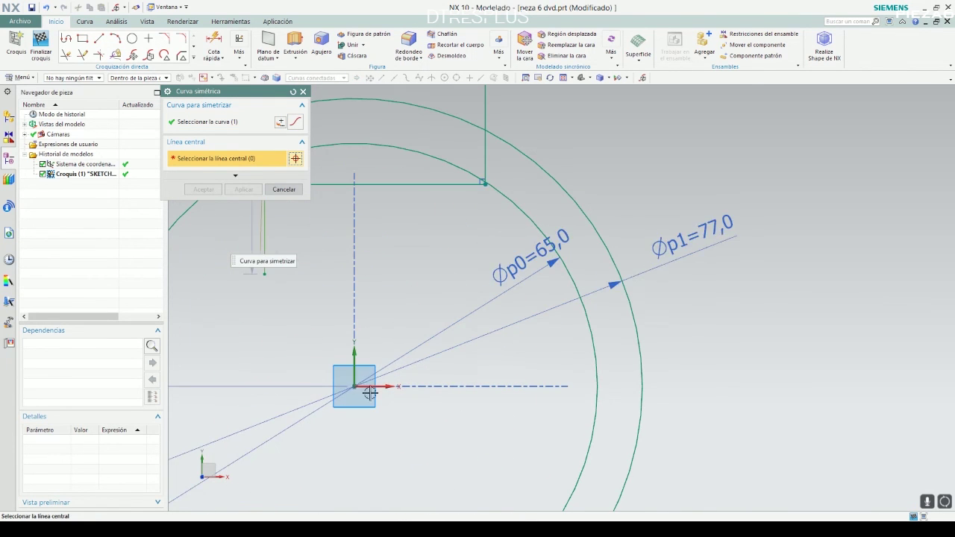
{"action": "right_click", "coordinate": [356, 362]}
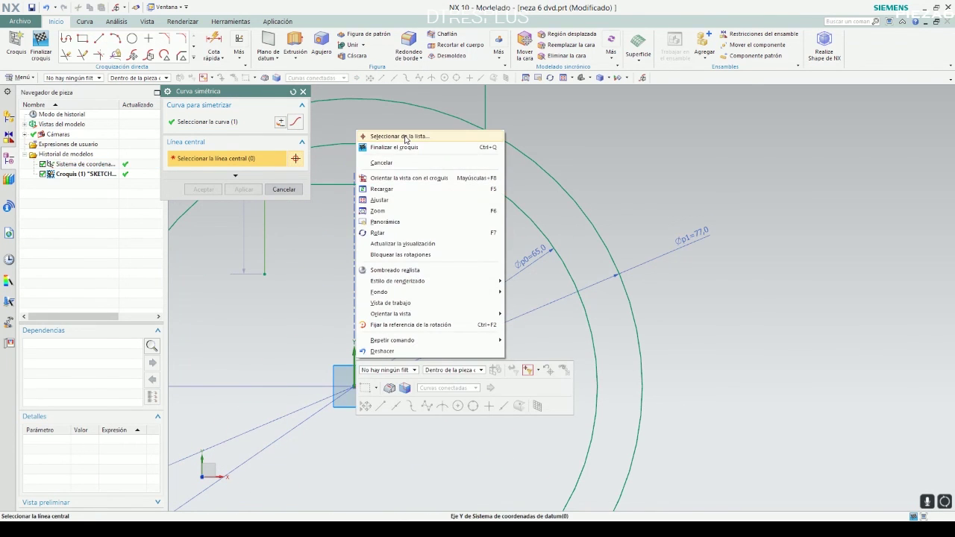
{"action": "left_click", "coordinate": [403, 136]}
{"action": "left_click", "coordinate": [459, 150]}
{"action": "scroll", "coordinate": [394, 262], "scroll_direction": "down", "scroll_amount": 5}
{"action": "scroll", "coordinate": [266, 194], "scroll_direction": "up", "scroll_amount": 3}
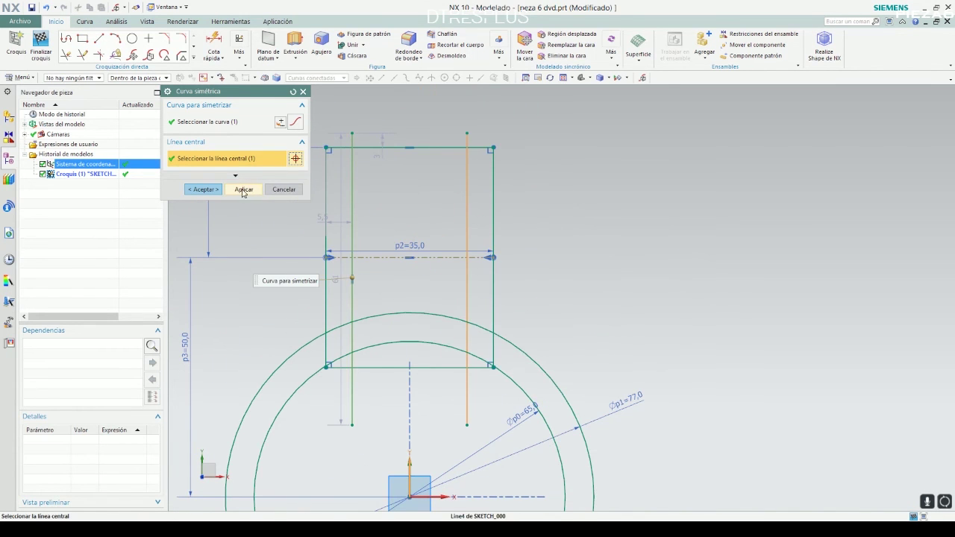
{"action": "left_click", "coordinate": [203, 189]}
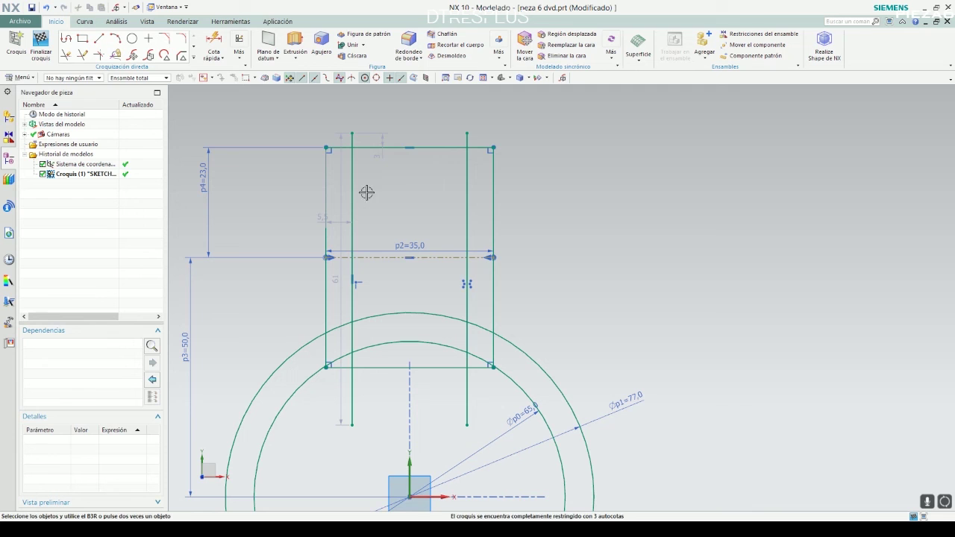
Step: Set a 23 mm gap between the arm's two inner lines
{"action": "left_click", "coordinate": [213, 43]}
{"action": "left_click", "coordinate": [351, 170]}
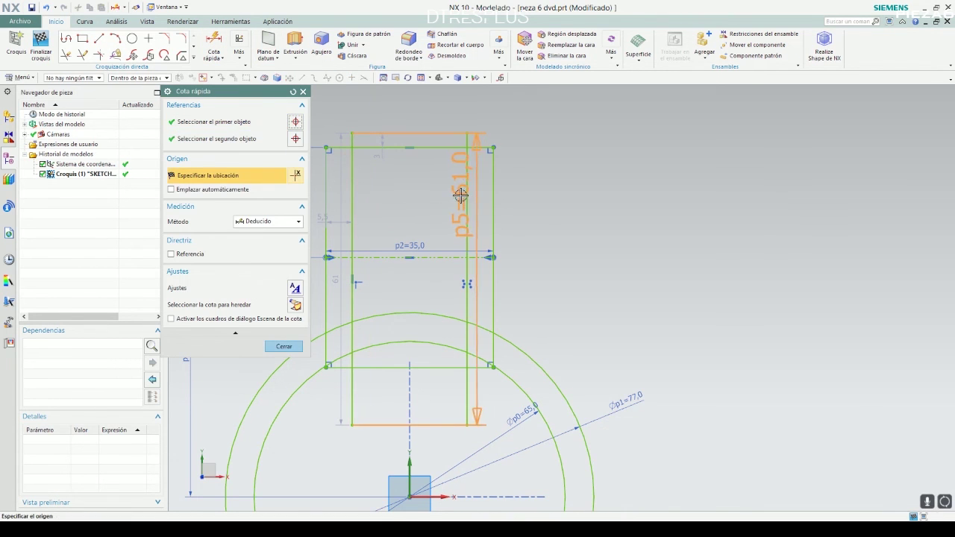
{"action": "left_click", "coordinate": [464, 197]}
{"action": "left_click", "coordinate": [405, 108]}
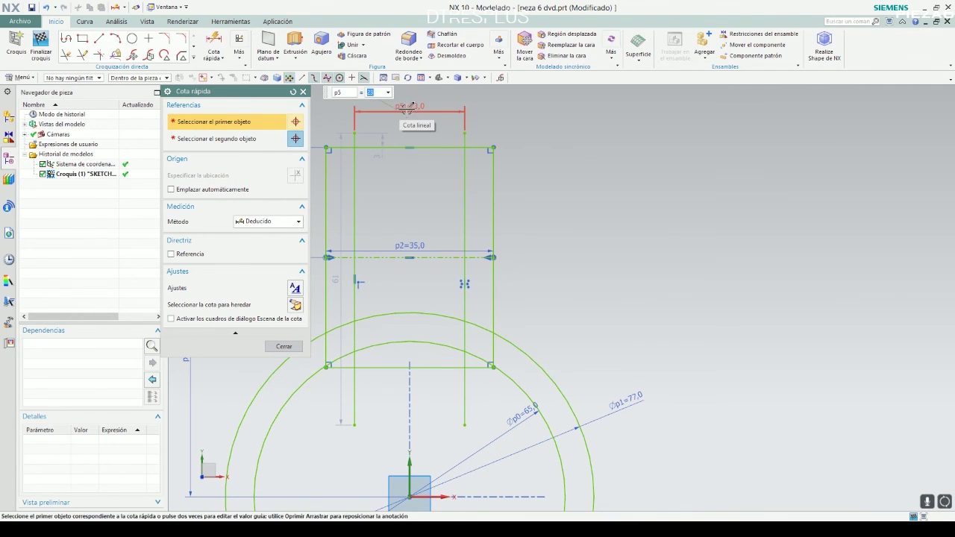
{"action": "key", "text": "Return"}
{"action": "left_click", "coordinate": [285, 350]}
{"action": "scroll", "coordinate": [276, 283], "scroll_direction": "down", "scroll_amount": 1}
{"action": "scroll", "coordinate": [358, 222], "scroll_direction": "up", "scroll_amount": 1}
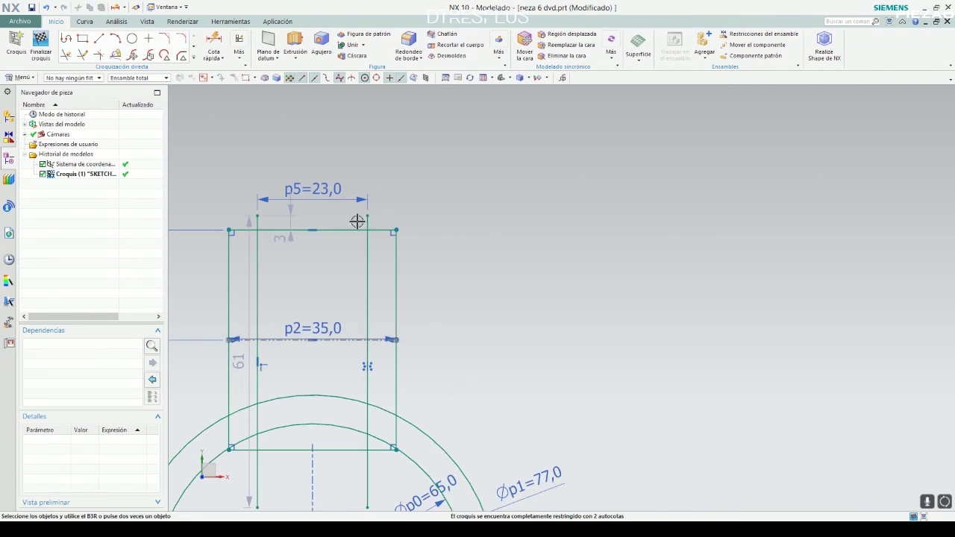
Step: Trim the line stubs above the arm and the bottom edge between the inner lines
{"action": "left_click", "coordinate": [67, 55]}
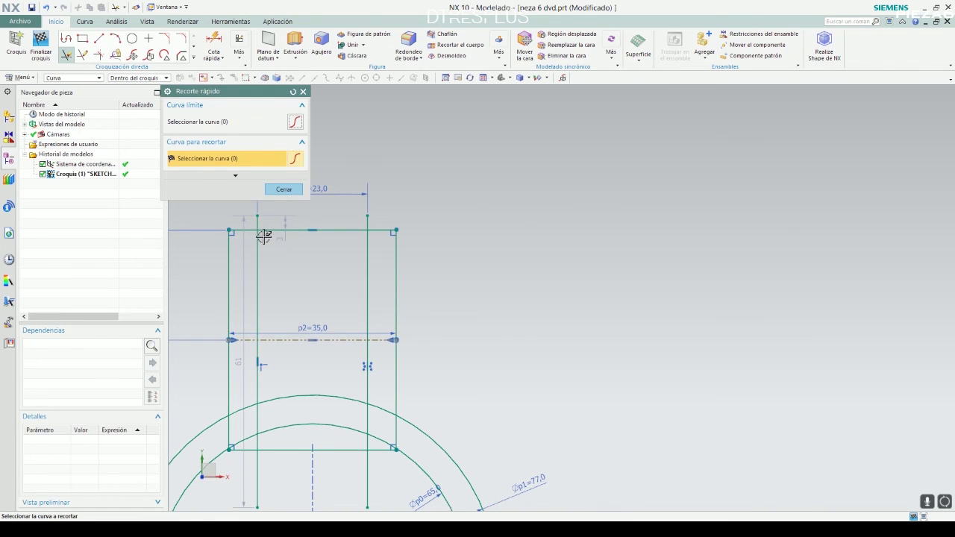
{"action": "scroll", "coordinate": [263, 236], "scroll_direction": "up", "scroll_amount": 3}
{"action": "left_click", "coordinate": [259, 215]}
{"action": "left_click", "coordinate": [461, 216]}
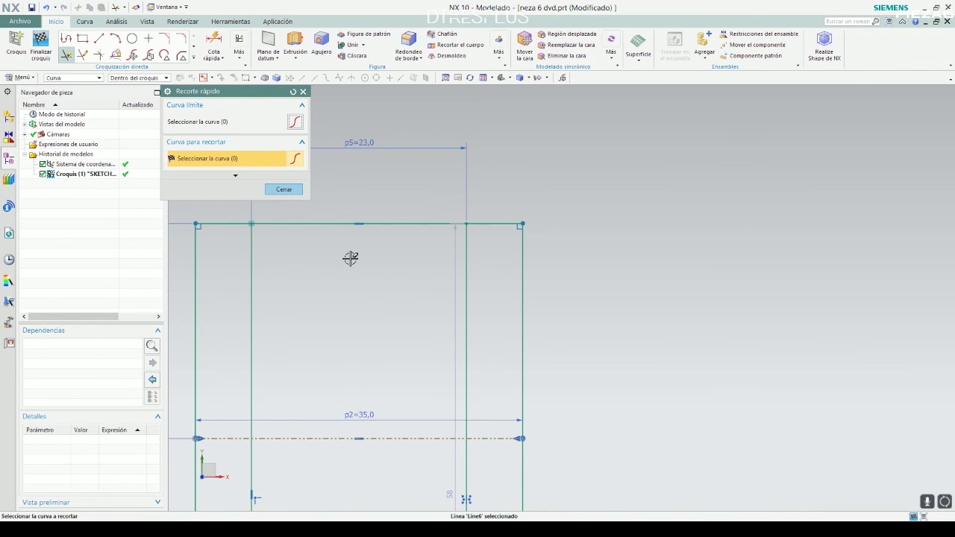
{"action": "left_click", "coordinate": [341, 224]}
{"action": "scroll", "coordinate": [397, 192], "scroll_direction": "down", "scroll_amount": 3}
{"action": "scroll", "coordinate": [358, 382], "scroll_direction": "up", "scroll_amount": 2}
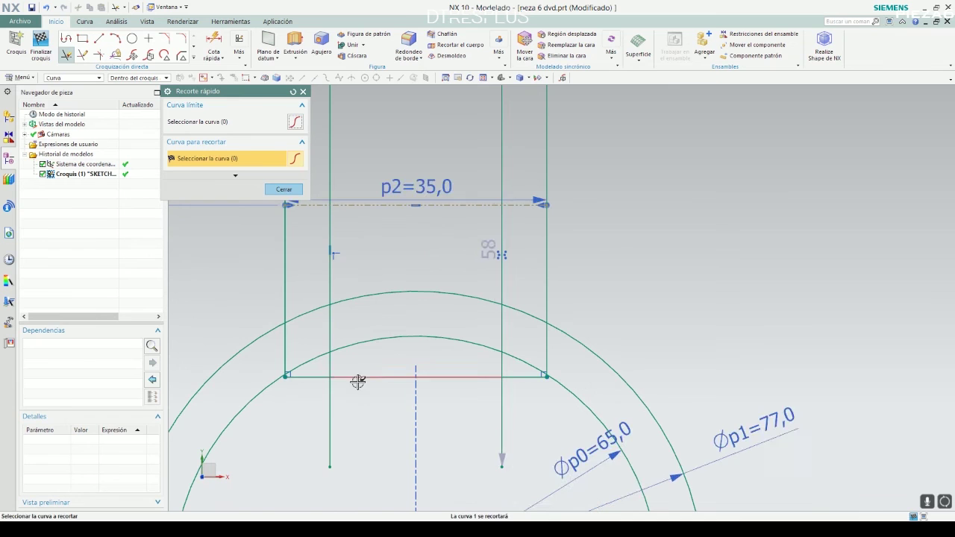
{"action": "left_click", "coordinate": [360, 378]}
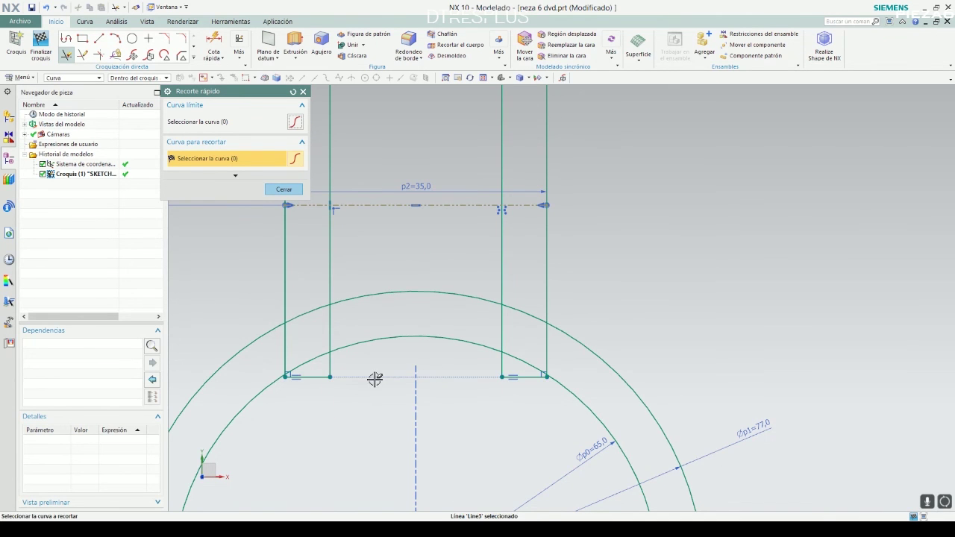
{"action": "scroll", "coordinate": [371, 378], "scroll_direction": "down", "scroll_amount": 4}
{"action": "scroll", "coordinate": [367, 379], "scroll_direction": "up", "scroll_amount": 1}
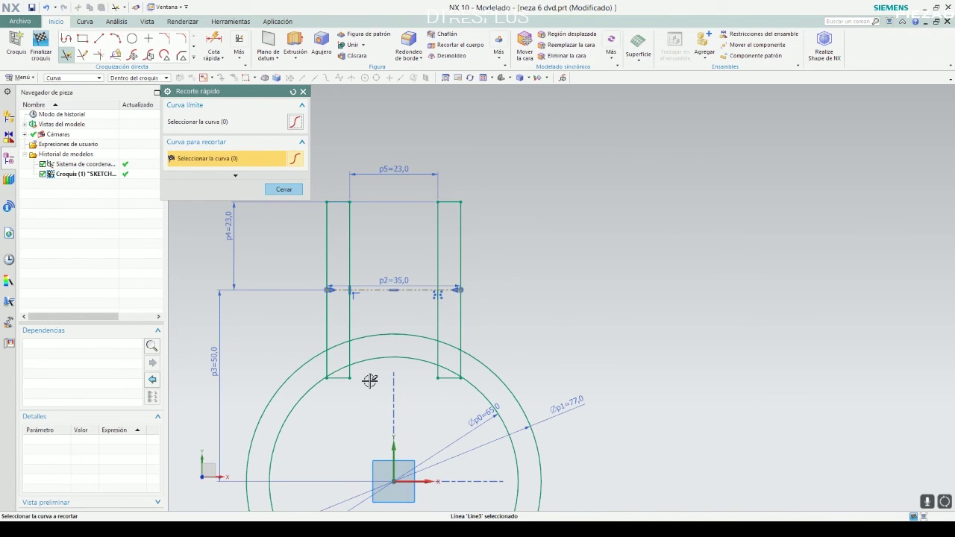
{"action": "scroll", "coordinate": [390, 383], "scroll_direction": "down", "scroll_amount": 1}
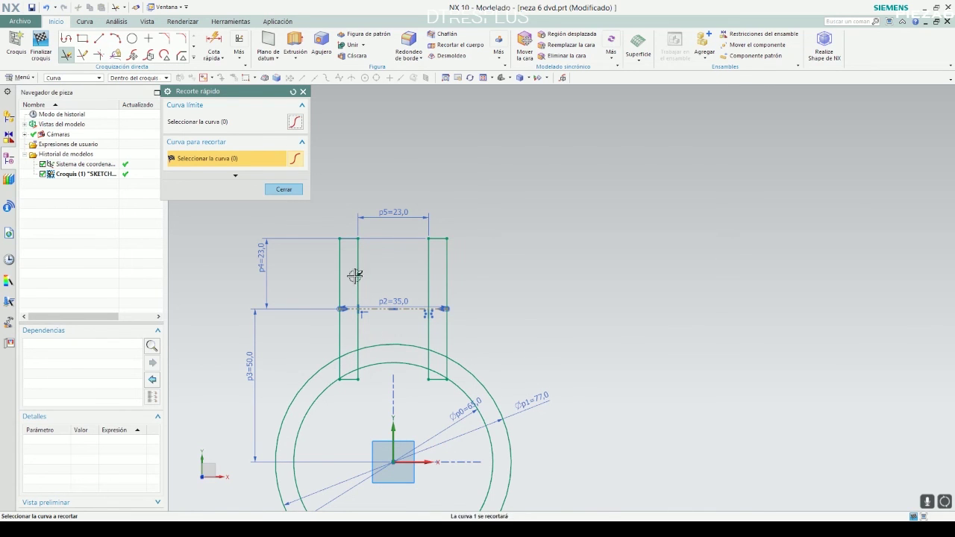
{"action": "left_click", "coordinate": [284, 189]}
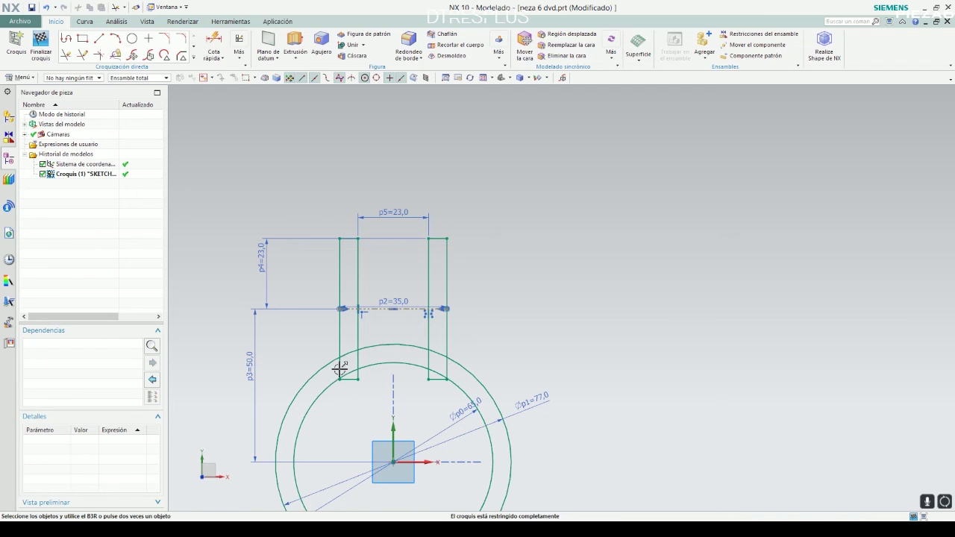
{"action": "scroll", "coordinate": [368, 363], "scroll_direction": "down", "scroll_amount": 3}
{"action": "scroll", "coordinate": [364, 450], "scroll_direction": "up", "scroll_amount": 1}
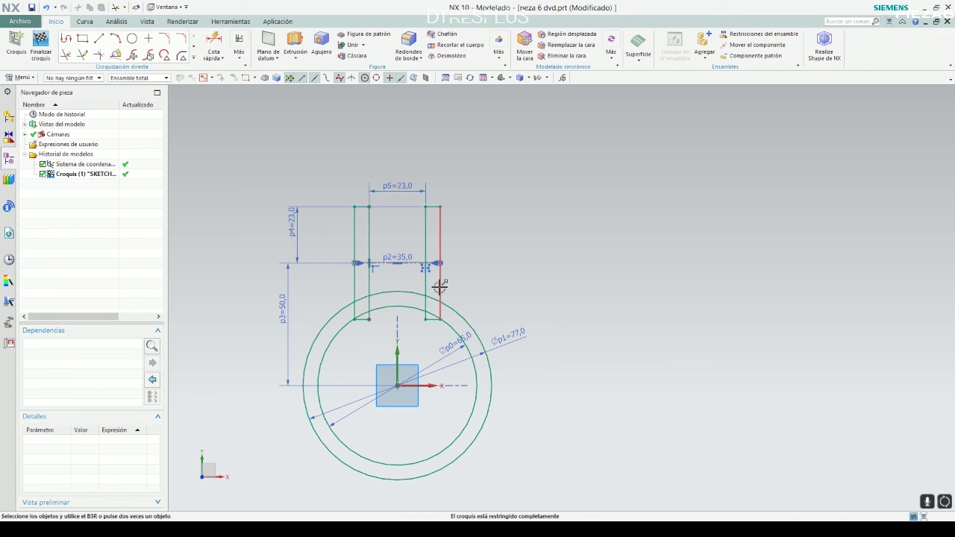
{"action": "scroll", "coordinate": [408, 288], "scroll_direction": "up", "scroll_amount": 2}
{"action": "scroll", "coordinate": [433, 233], "scroll_direction": "down", "scroll_amount": 2}
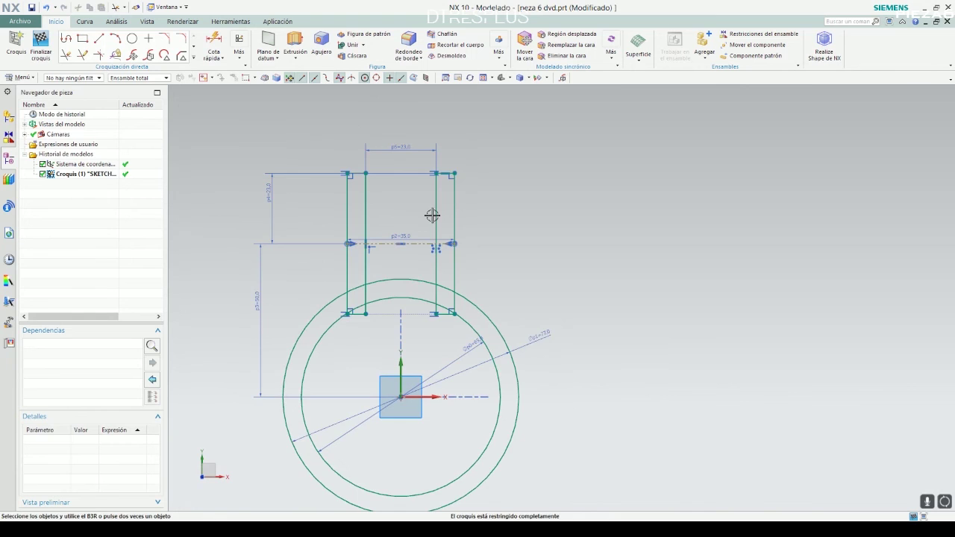
{"action": "scroll", "coordinate": [433, 221], "scroll_direction": "up", "scroll_amount": 2}
Step: Move the 35 mm arm-width dimension above the arm
{"action": "key", "text": "alt+Tab"}
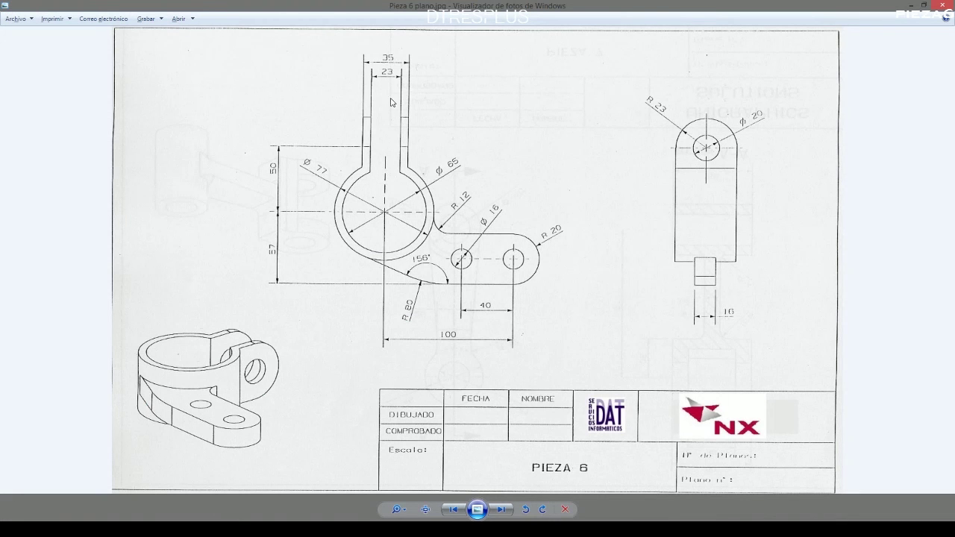
{"action": "key", "text": "alt+Tab"}
{"action": "scroll", "coordinate": [388, 216], "scroll_direction": "down", "scroll_amount": 2}
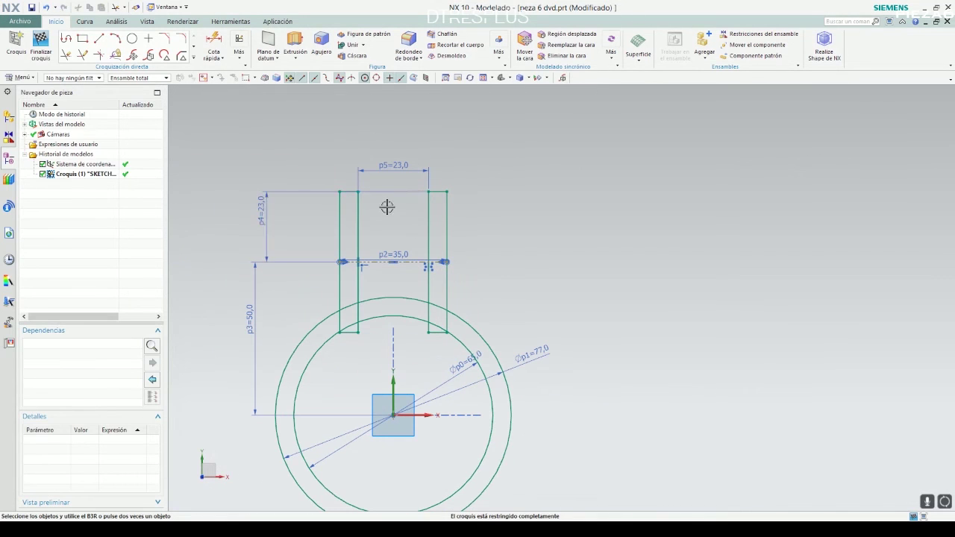
{"action": "left_click_drag", "start_coordinate": [393, 254], "coordinate": [390, 145]}
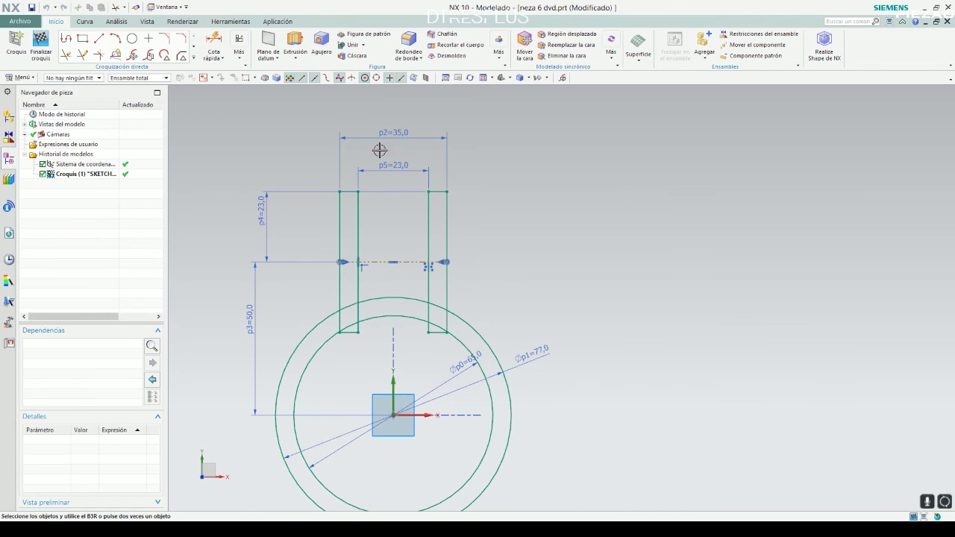
Step: Compare the sketch against the Pieza 6 drawing image
{"action": "key", "text": "alt+Tab"}
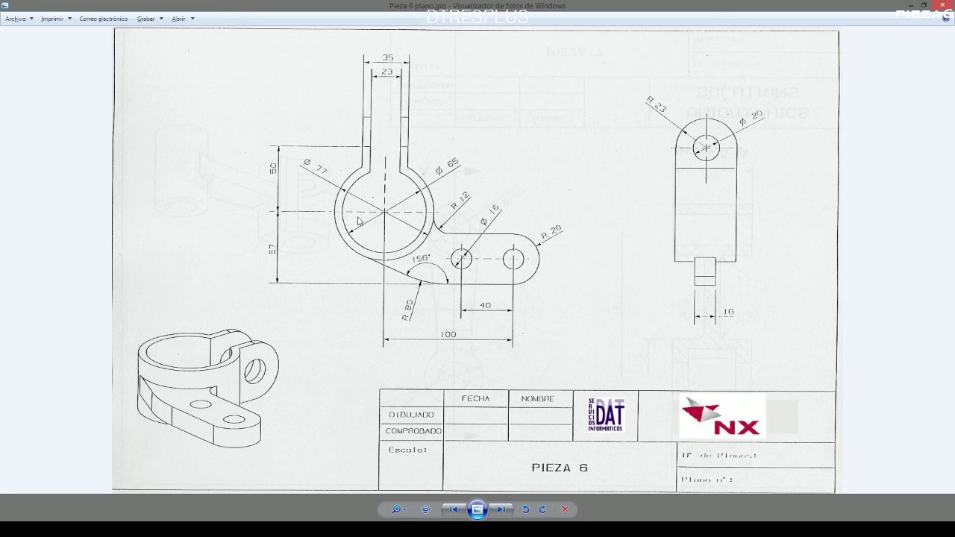
{"action": "key", "text": "alt+Tab"}
{"action": "scroll", "coordinate": [396, 199], "scroll_direction": "down", "scroll_amount": 3}
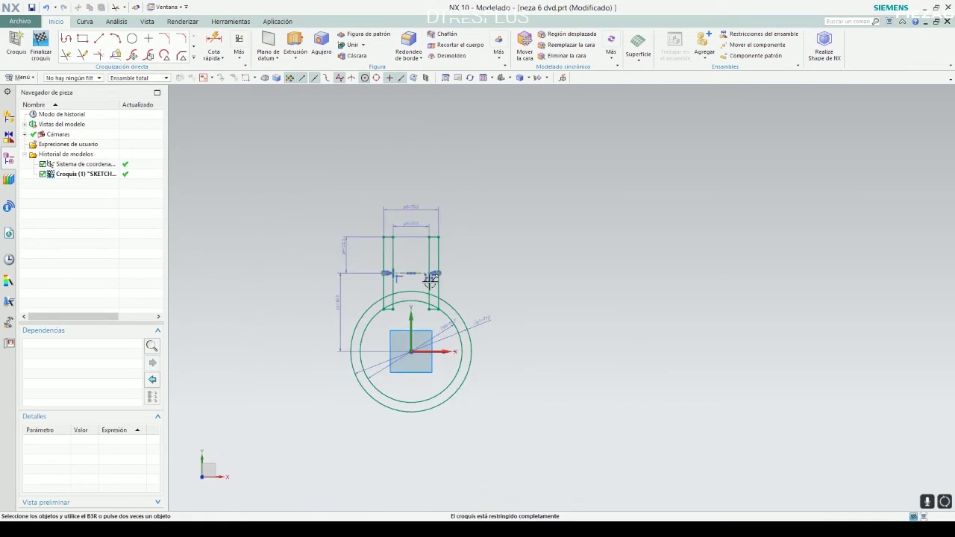
{"action": "scroll", "coordinate": [403, 418], "scroll_direction": "up", "scroll_amount": 5}
{"action": "scroll", "coordinate": [410, 373], "scroll_direction": "down", "scroll_amount": 1}
{"action": "scroll", "coordinate": [416, 318], "scroll_direction": "down", "scroll_amount": 1}
{"action": "scroll", "coordinate": [431, 214], "scroll_direction": "up", "scroll_amount": 2}
{"action": "scroll", "coordinate": [423, 214], "scroll_direction": "down", "scroll_amount": 1}
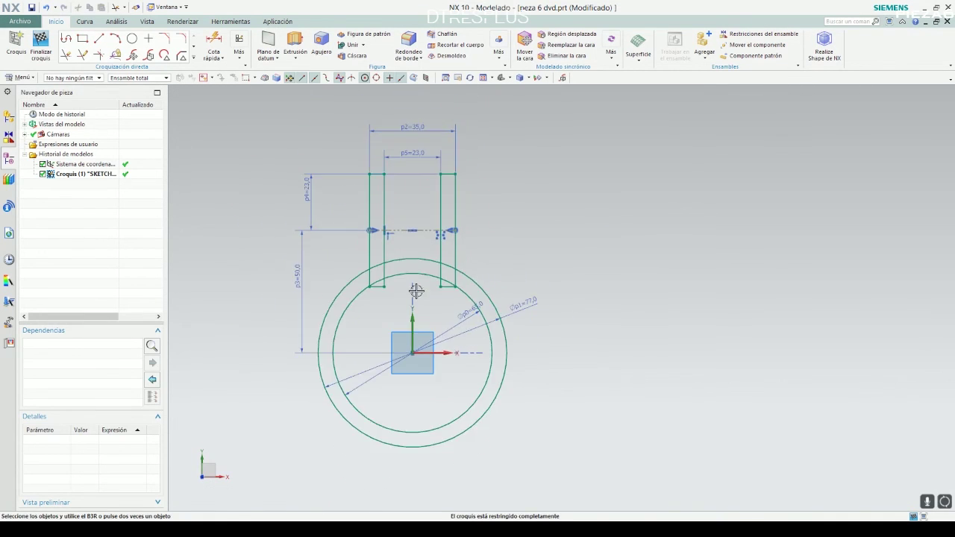
{"action": "key", "text": "alt+Tab"}
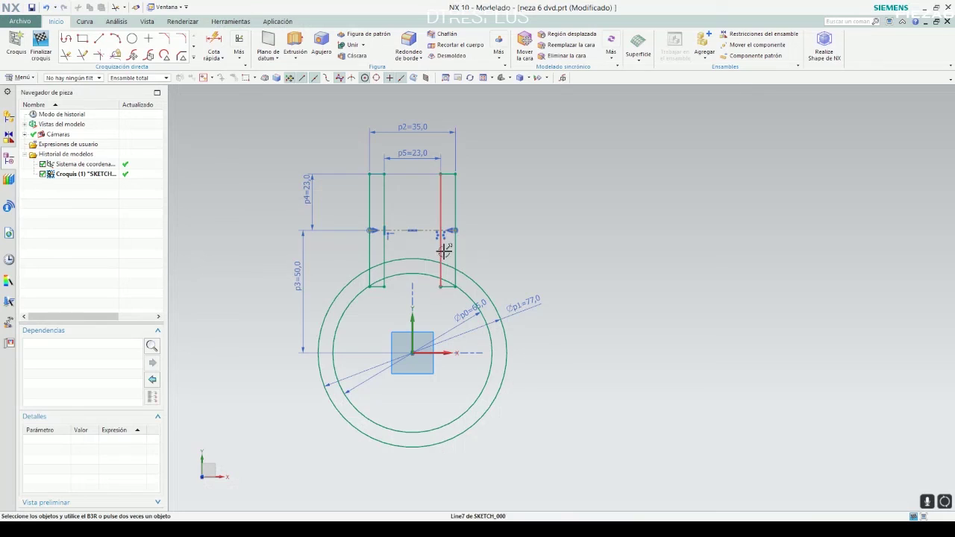
Step: Pick the Círculo tool in the Croquización directa group
{"action": "left_click", "coordinate": [132, 39]}
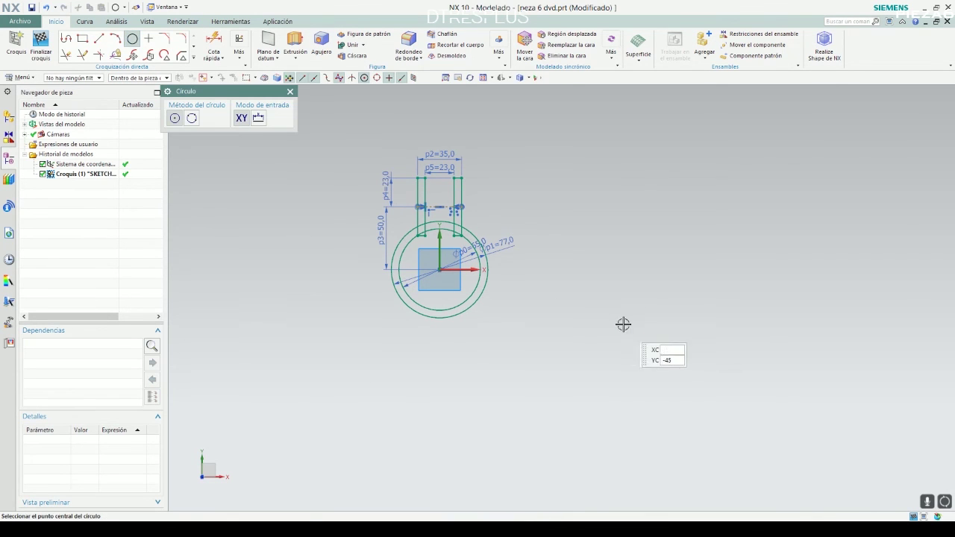
Step: Place a circle right of the ring and dimension it as radius 20 mm
{"action": "left_click", "coordinate": [602, 323]}
{"action": "key", "text": "Escape"}
{"action": "left_click", "coordinate": [614, 317]}
{"action": "double_click", "coordinate": [614, 317]}
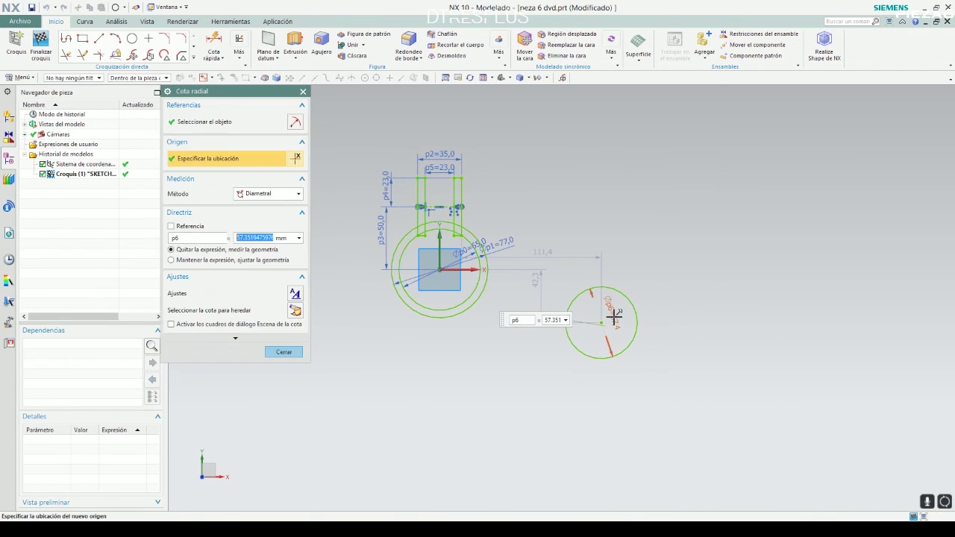
{"action": "type", "text": "20"}
{"action": "key", "text": "Return"}
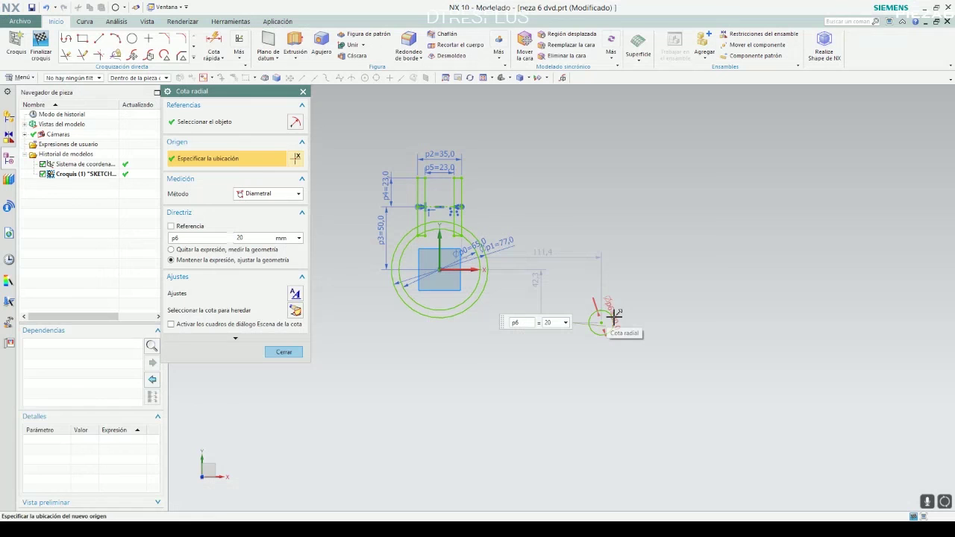
{"action": "left_click", "coordinate": [265, 198]}
{"action": "left_click", "coordinate": [254, 203]}
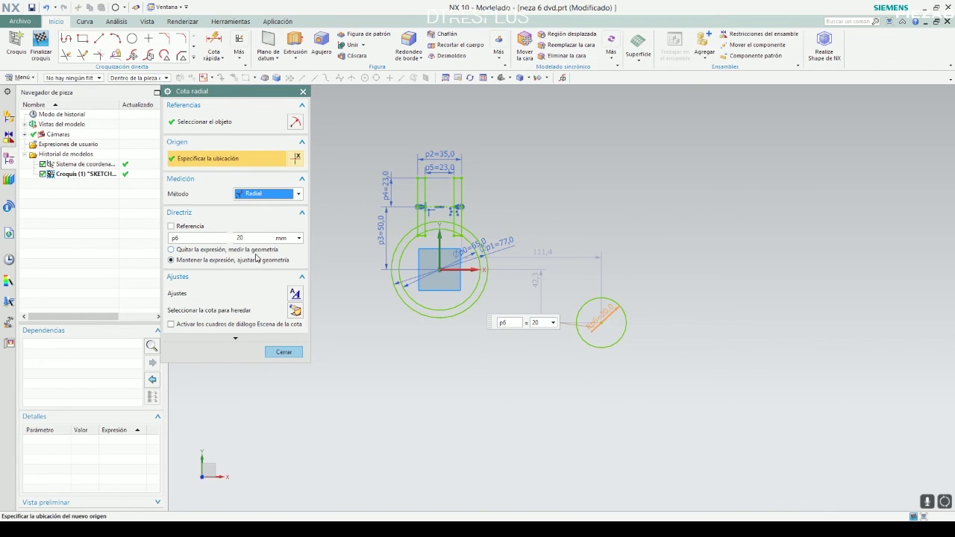
{"action": "left_click", "coordinate": [284, 351]}
Step: Move the R20 circle lower after checking the drawing
{"action": "key", "text": "alt+Tab"}
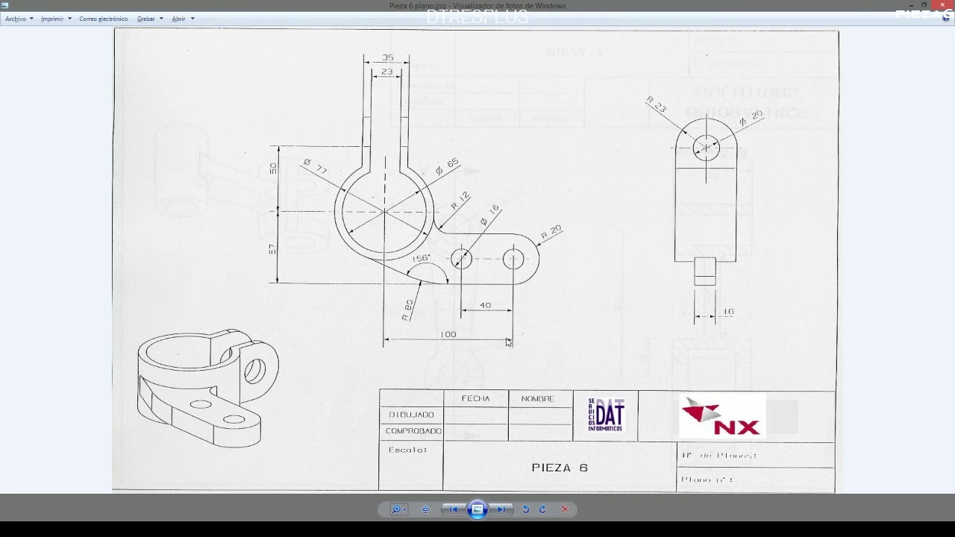
{"action": "key", "text": "alt+Tab"}
{"action": "left_click", "coordinate": [635, 256]}
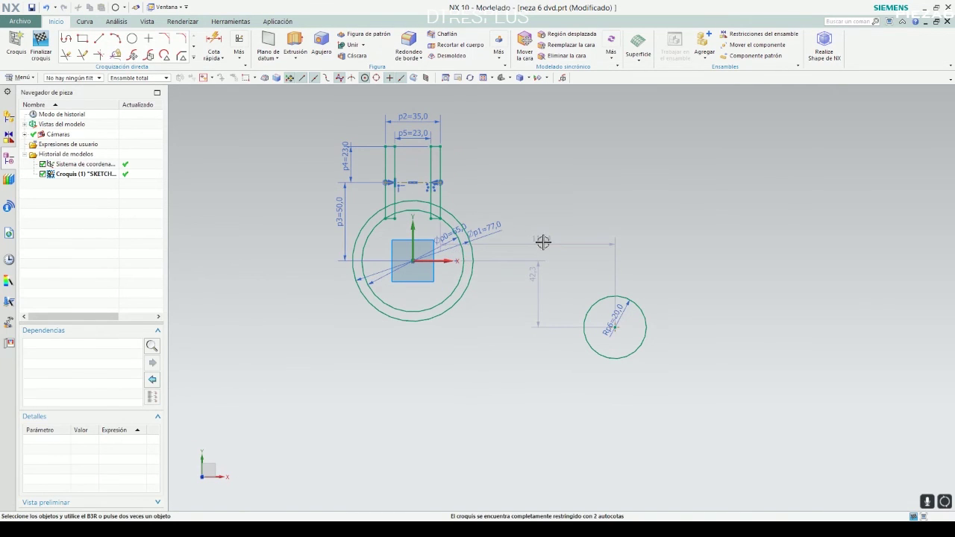
Step: Dimension the R20 circle centre 100 mm horizontally from the ring centre
{"action": "left_click", "coordinate": [576, 183]}
{"action": "left_click", "coordinate": [205, 39]}
{"action": "right_click", "coordinate": [419, 263]}
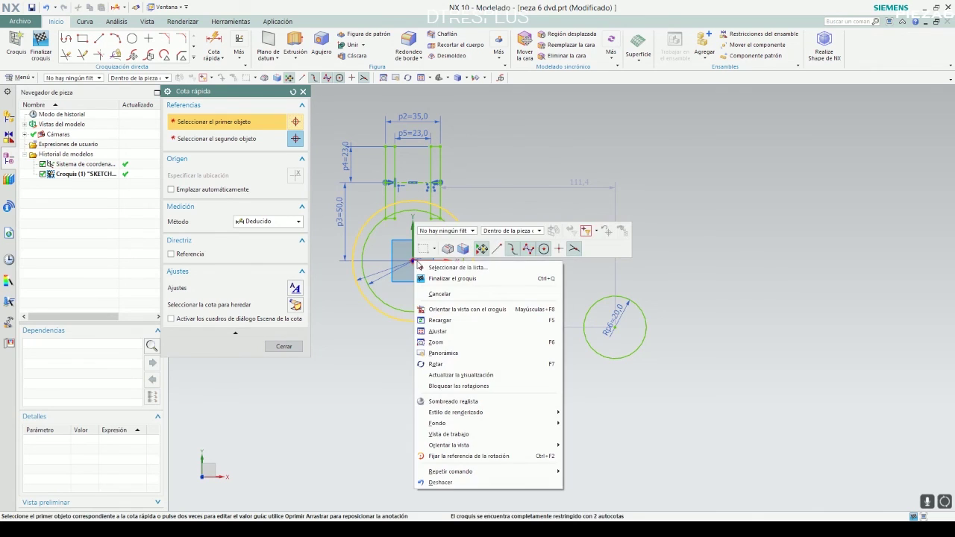
{"action": "left_click", "coordinate": [451, 267]}
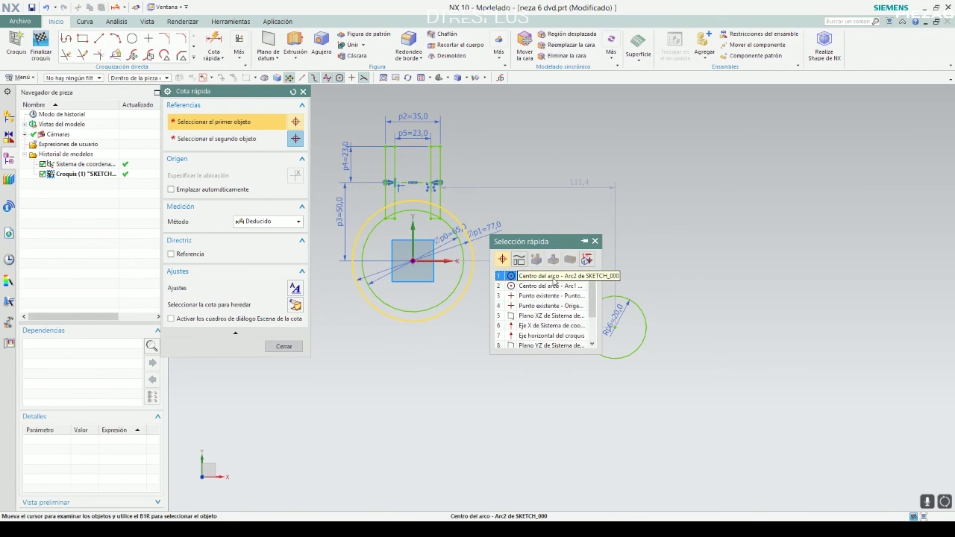
{"action": "left_click", "coordinate": [581, 297]}
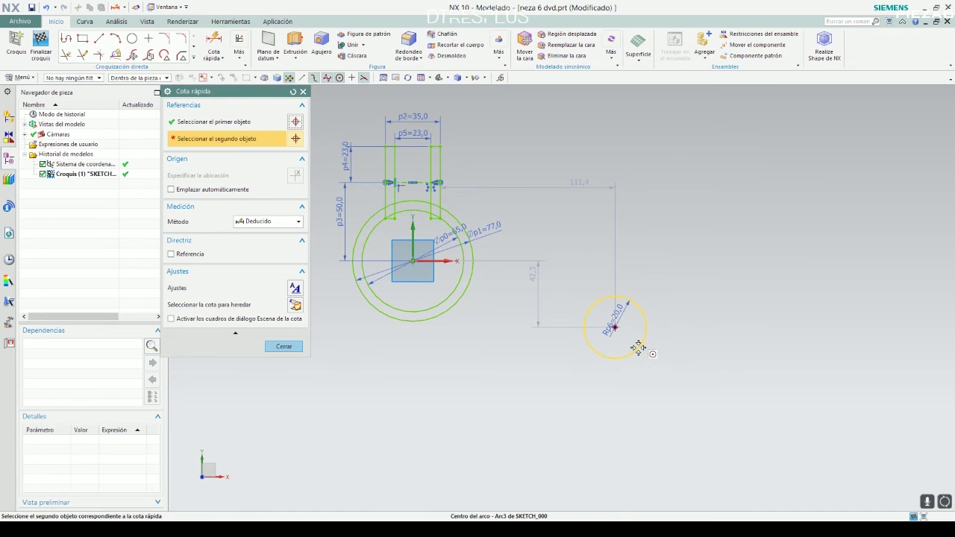
{"action": "left_click", "coordinate": [631, 351]}
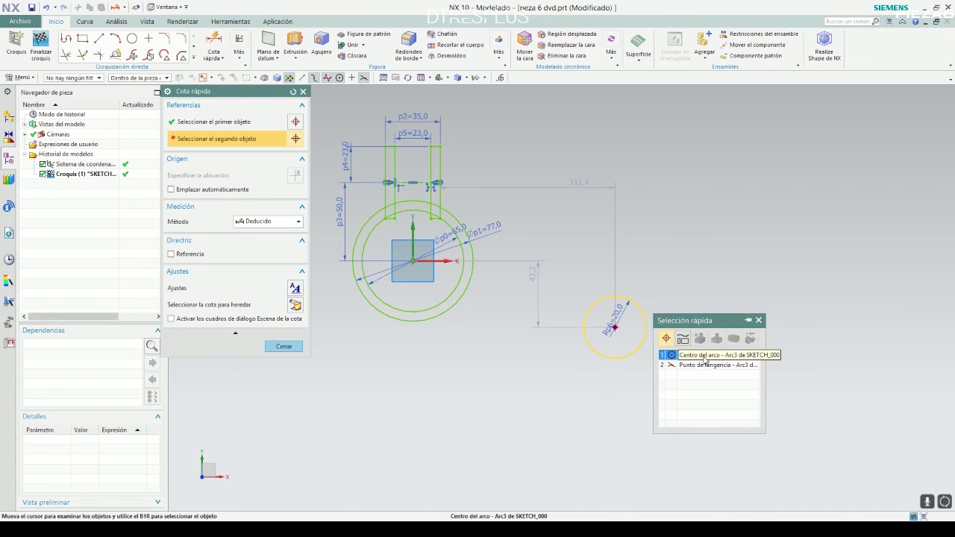
{"action": "left_click", "coordinate": [705, 356]}
{"action": "left_click", "coordinate": [507, 430]}
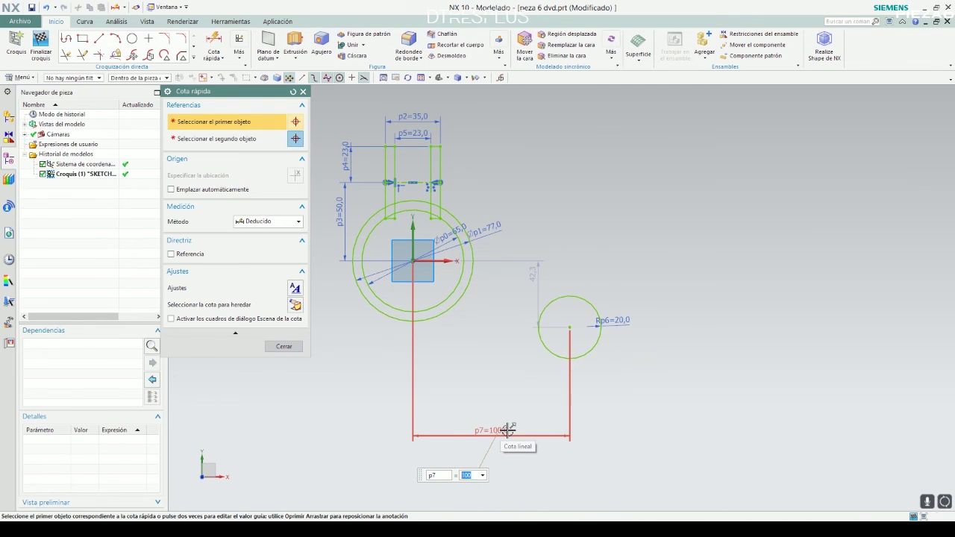
{"action": "key", "text": "alt+Tab"}
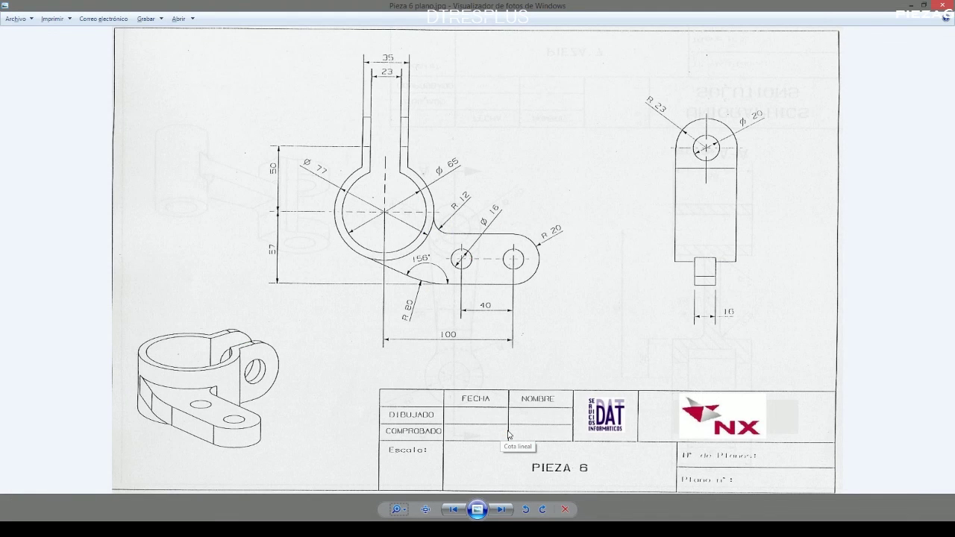
{"action": "key", "text": "alt+Tab"}
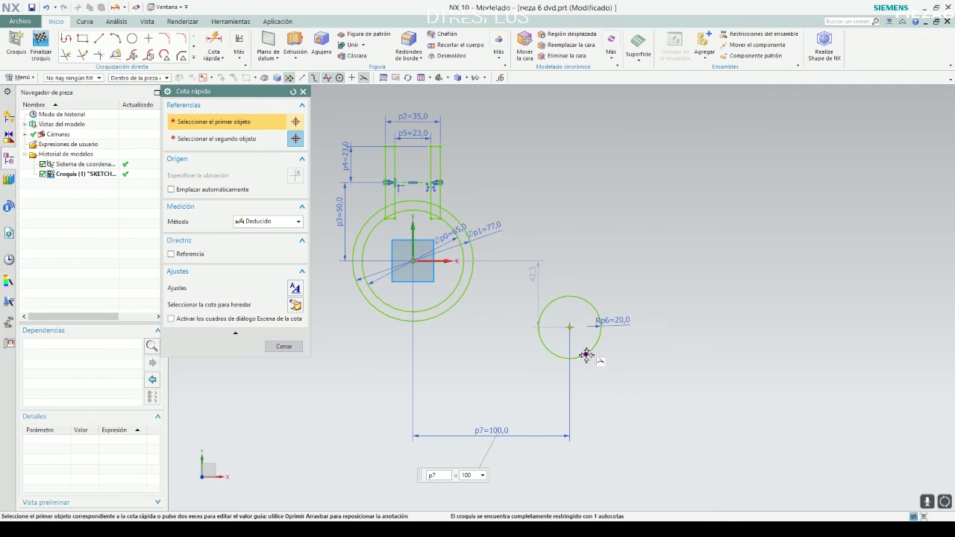
Step: Dimension the R20 circle's bottom tangent 57 mm below the ring centre
{"action": "right_click", "coordinate": [582, 357]}
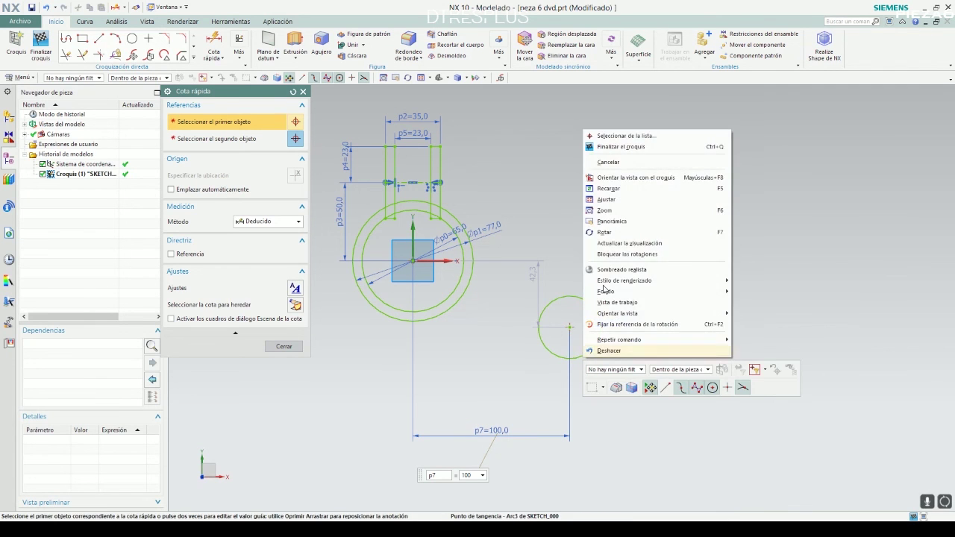
{"action": "left_click", "coordinate": [646, 132]}
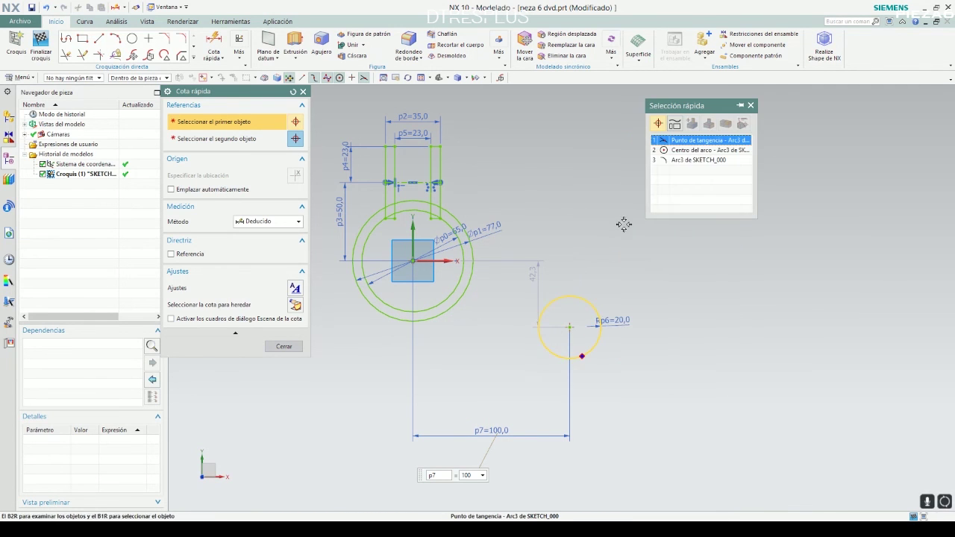
{"action": "left_click", "coordinate": [695, 141]}
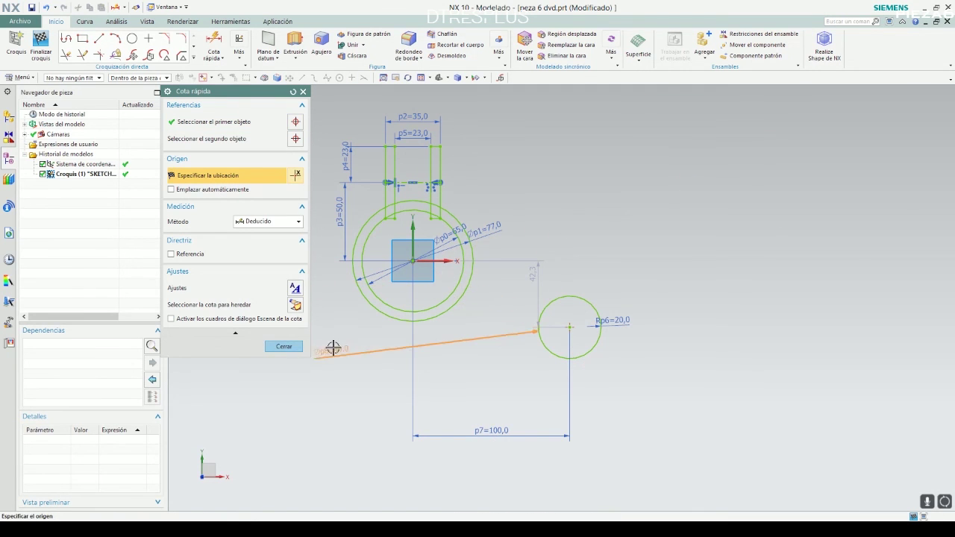
{"action": "right_click", "coordinate": [413, 260]}
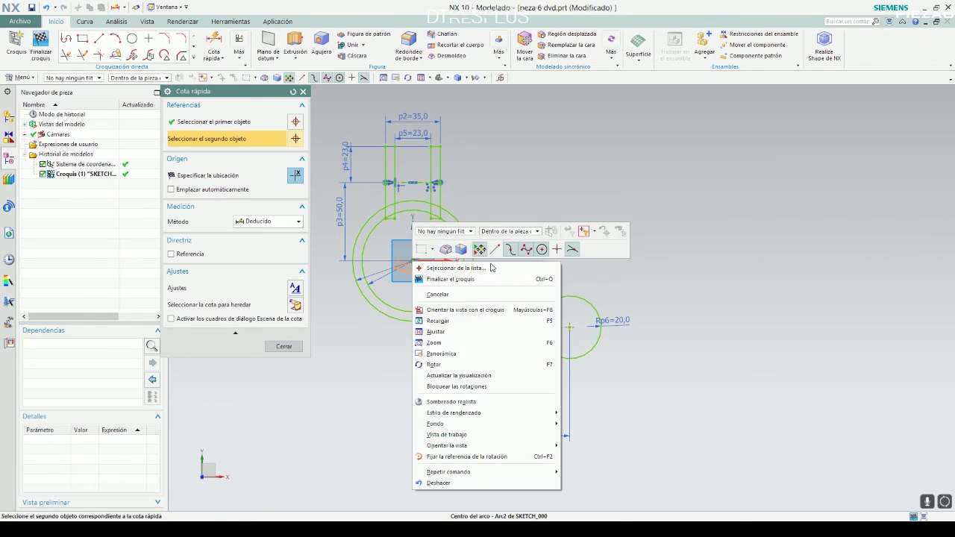
{"action": "left_click", "coordinate": [468, 268]}
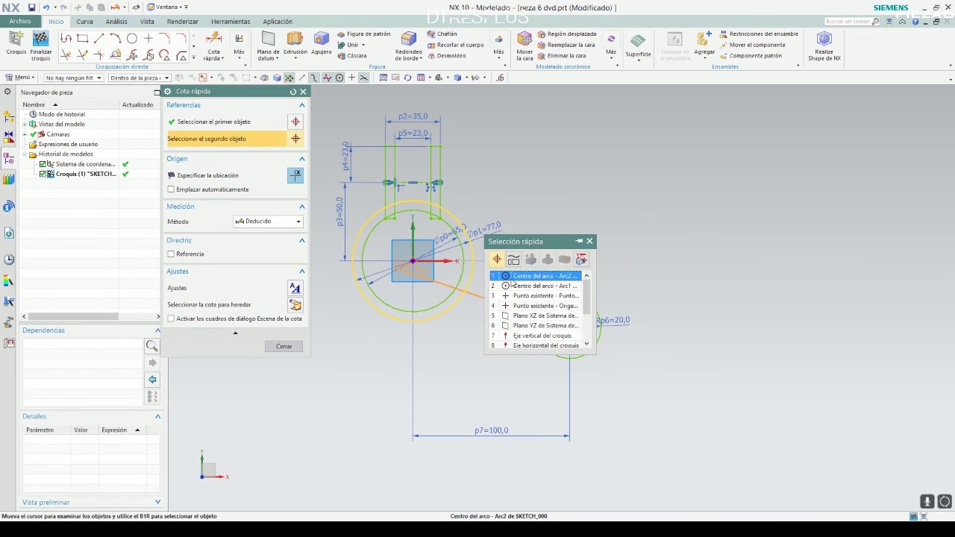
{"action": "left_click", "coordinate": [553, 301]}
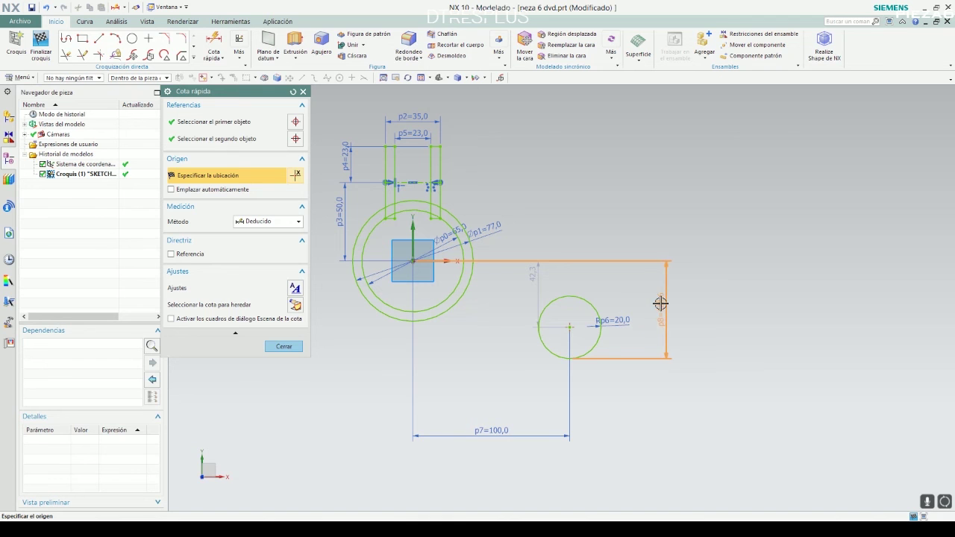
{"action": "left_click", "coordinate": [336, 297]}
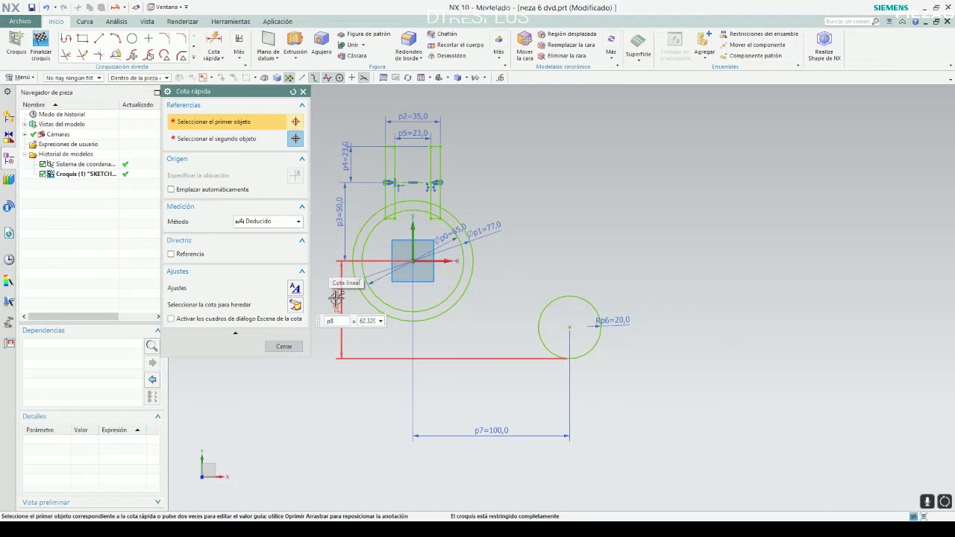
{"action": "type", "text": "57"}
{"action": "key", "text": "Return"}
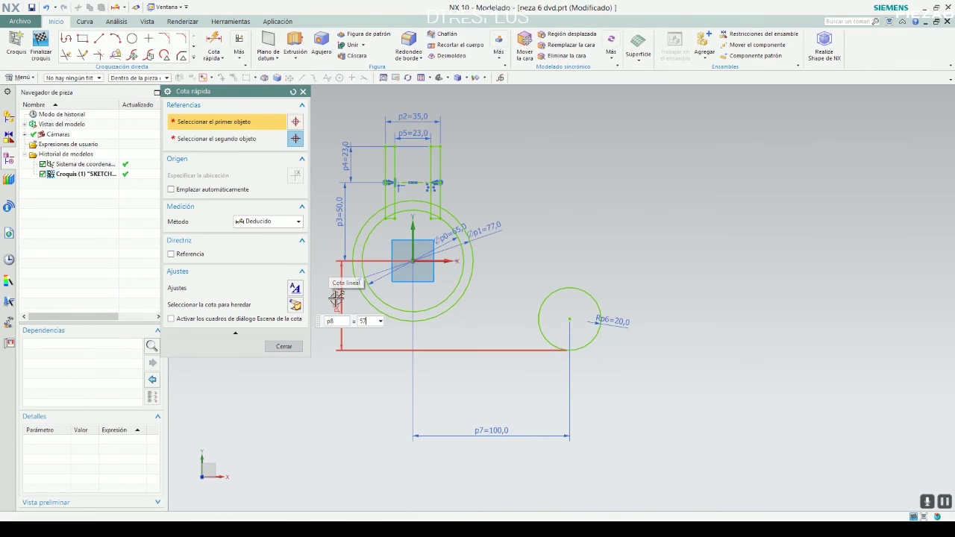
{"action": "left_click", "coordinate": [282, 347]}
{"action": "scroll", "coordinate": [269, 308], "scroll_direction": "down", "scroll_amount": 1}
{"action": "scroll", "coordinate": [380, 276], "scroll_direction": "up", "scroll_amount": 3}
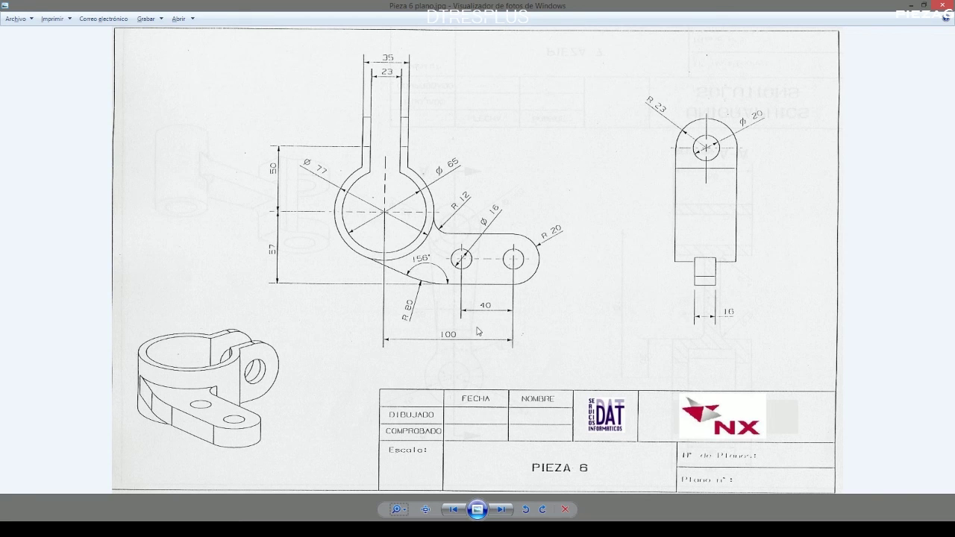
{"action": "scroll", "coordinate": [468, 289], "scroll_direction": "up", "scroll_amount": 1}
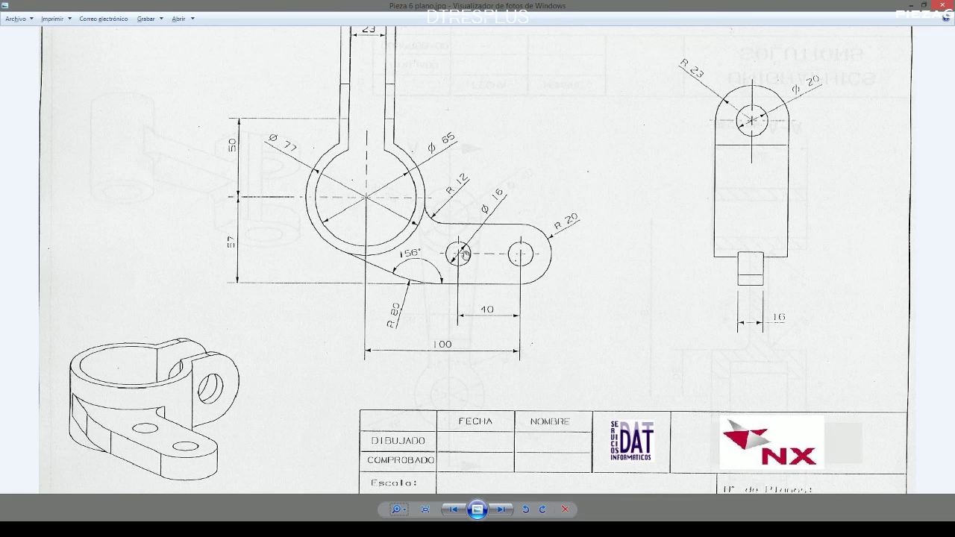
{"action": "key", "text": "alt+Tab"}
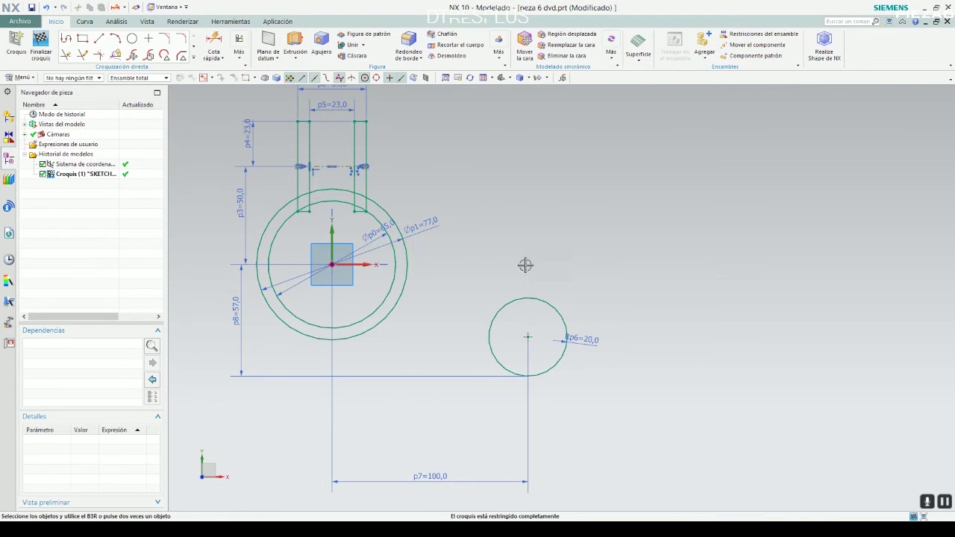
{"action": "scroll", "coordinate": [497, 264], "scroll_direction": "down", "scroll_amount": 2}
{"action": "scroll", "coordinate": [527, 298], "scroll_direction": "up", "scroll_amount": 4}
{"action": "key", "text": "alt+Tab"}
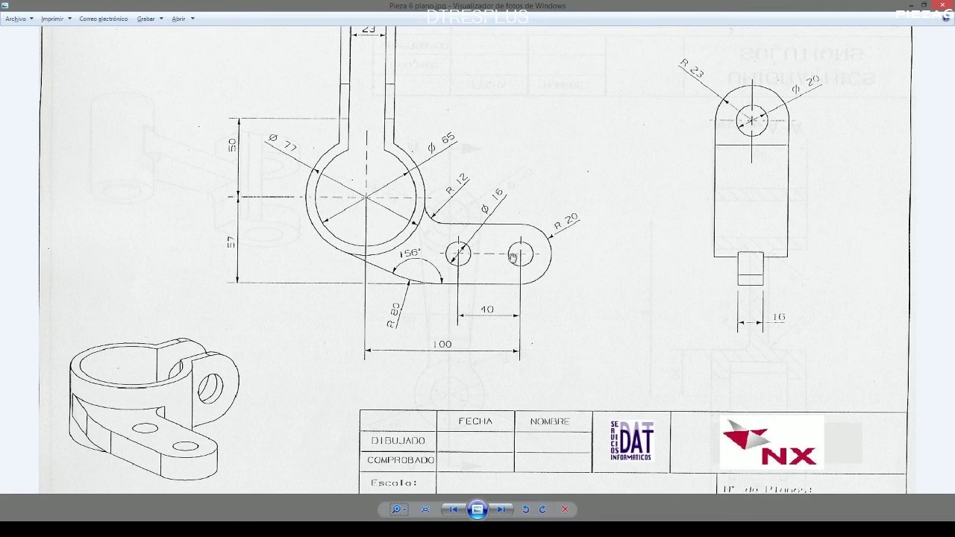
{"action": "key", "text": "alt+Tab"}
{"action": "scroll", "coordinate": [544, 287], "scroll_direction": "up", "scroll_amount": 3}
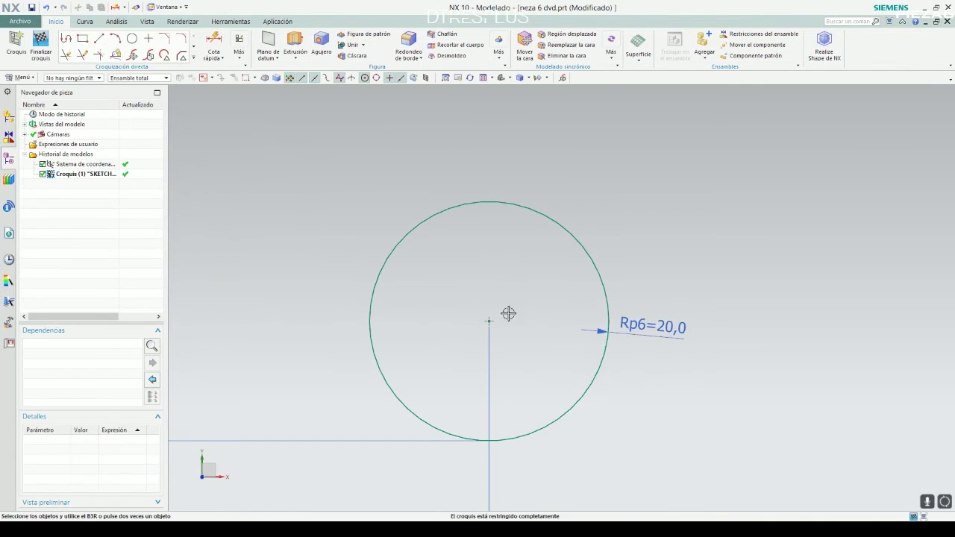
Step: Draw a Ø16 circle centred on the R20 lug circle's centre
{"action": "left_click", "coordinate": [130, 41]}
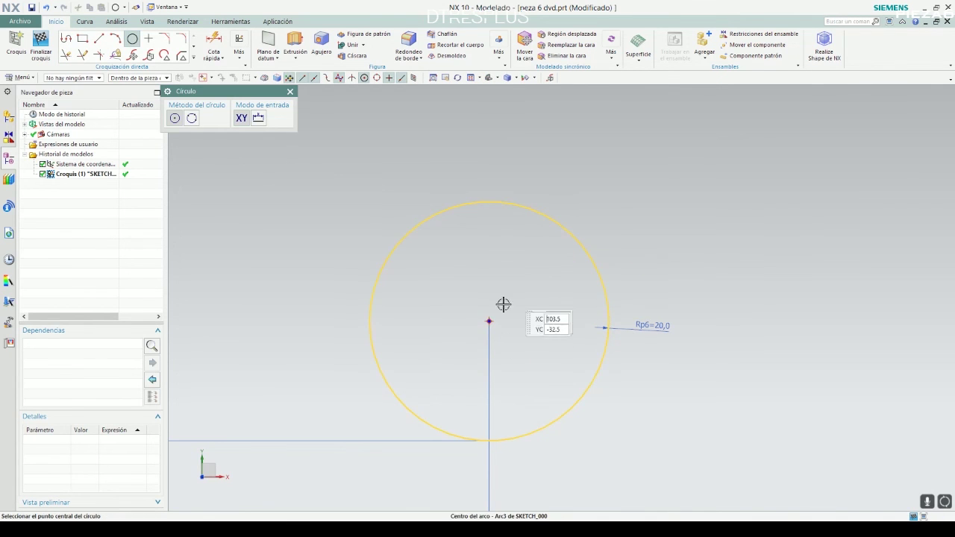
{"action": "left_click", "coordinate": [490, 320]}
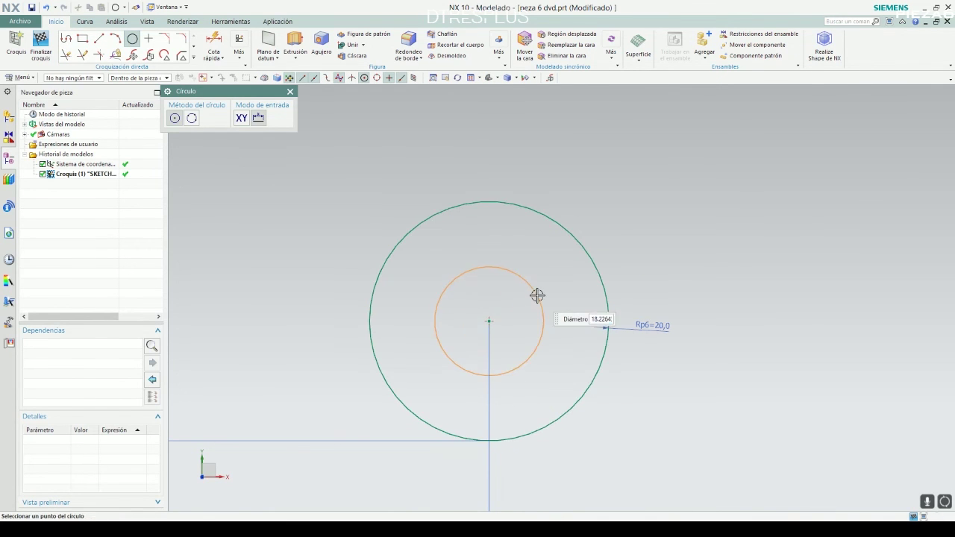
{"action": "left_click", "coordinate": [537, 295]}
{"action": "key", "text": "alt+Tab"}
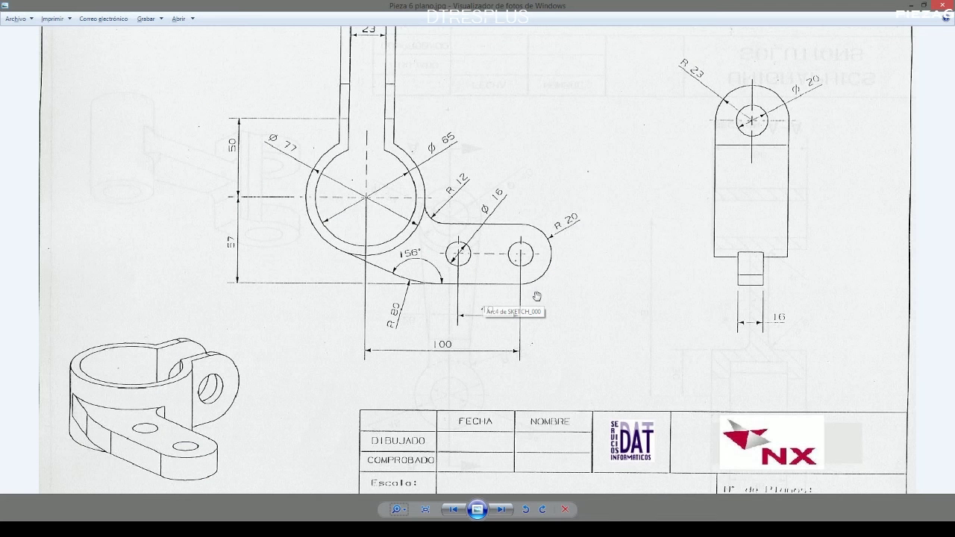
{"action": "key", "text": "alt+Tab"}
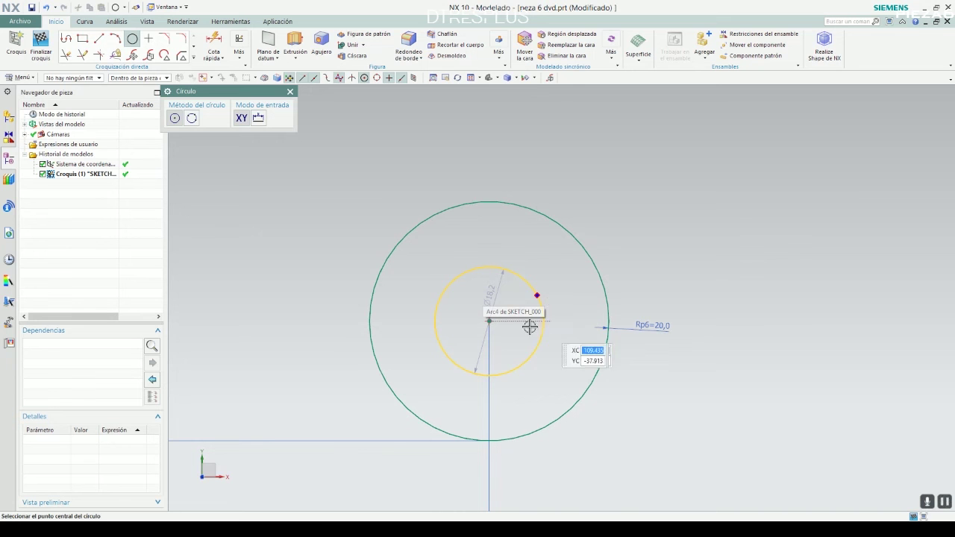
{"action": "key", "text": "Escape"}
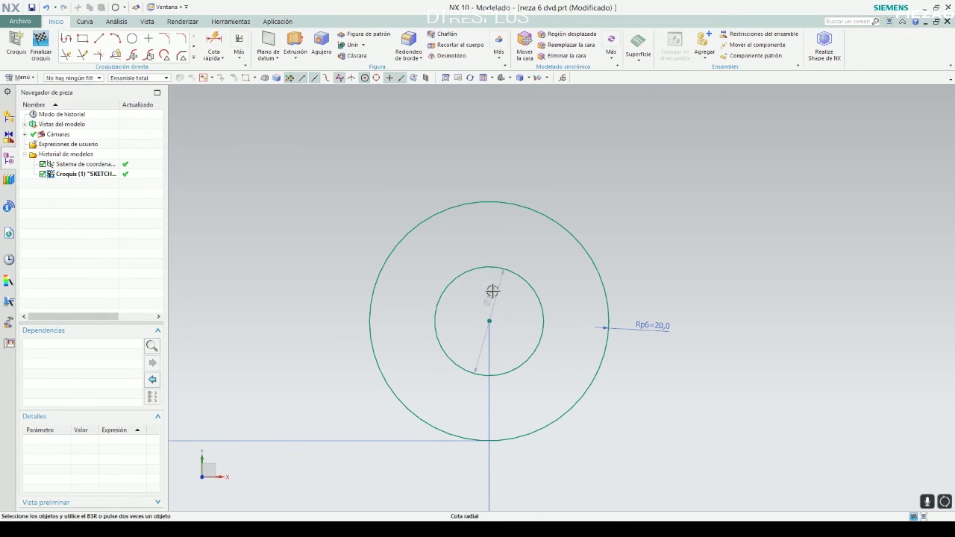
{"action": "double_click", "coordinate": [545, 265]}
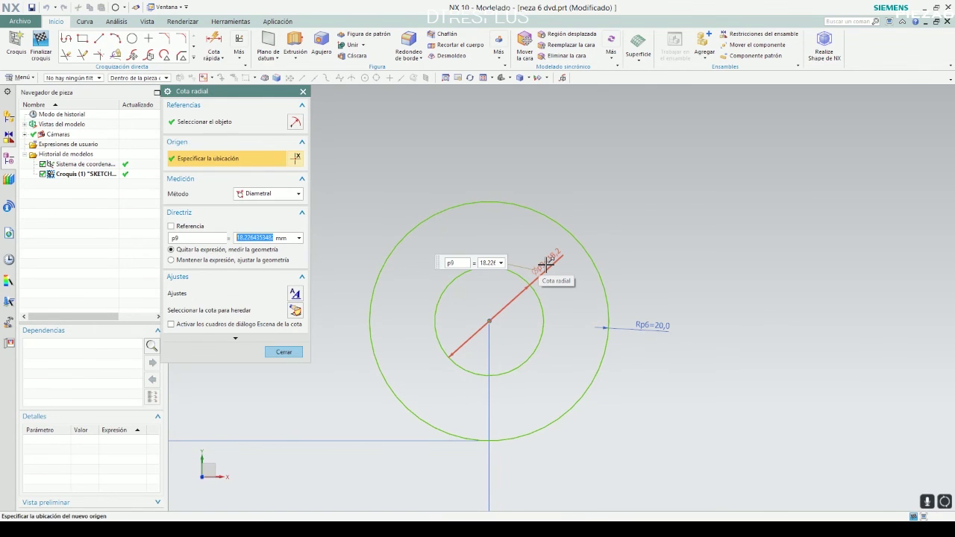
{"action": "type", "text": "16"}
{"action": "key", "text": "Return"}
{"action": "scroll", "coordinate": [697, 251], "scroll_direction": "down", "scroll_amount": 4}
{"action": "scroll", "coordinate": [642, 258], "scroll_direction": "up", "scroll_amount": 2}
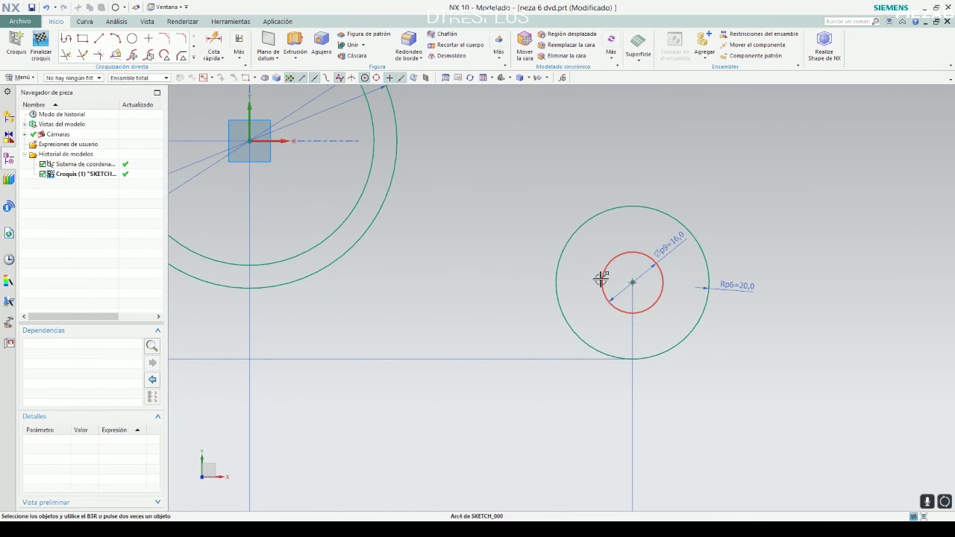
Step: Abandon the Figura de patrón pattern after trying a linear layout
{"action": "left_click", "coordinate": [193, 59]}
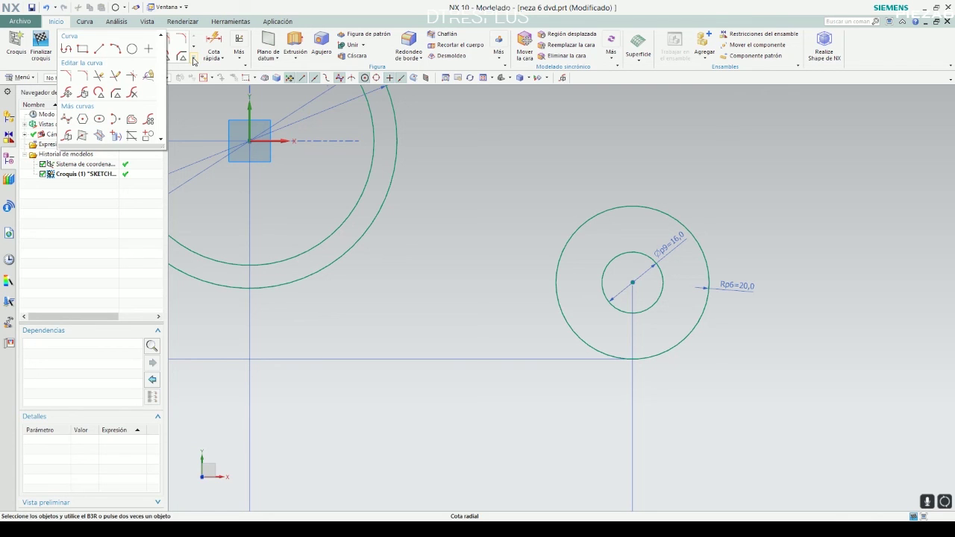
{"action": "left_click", "coordinate": [372, 34]}
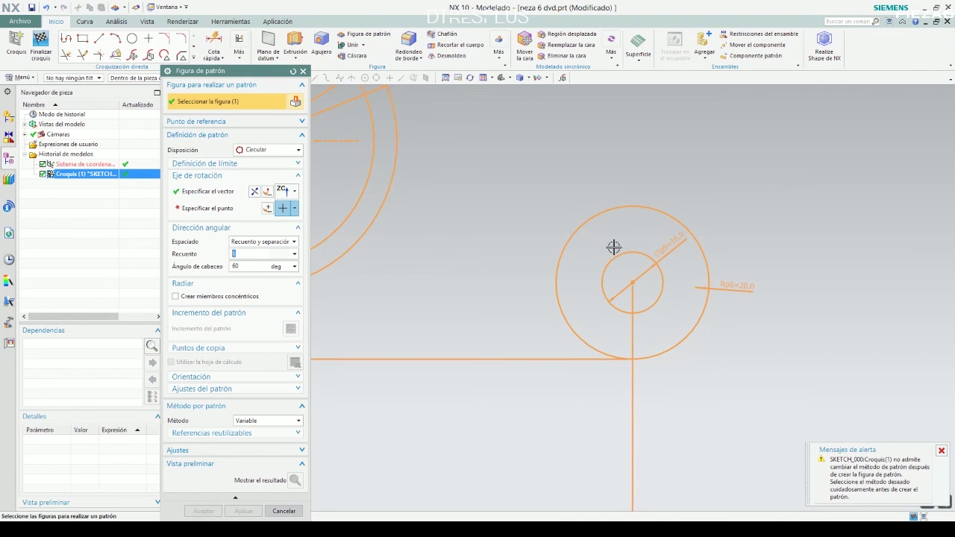
{"action": "left_click", "coordinate": [243, 150]}
{"action": "left_click", "coordinate": [258, 162]}
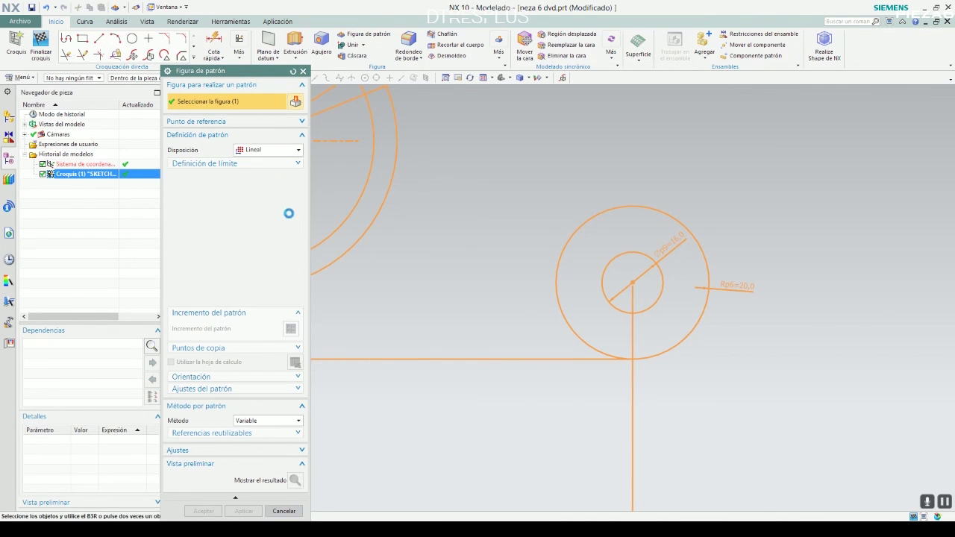
{"action": "left_click", "coordinate": [283, 485]}
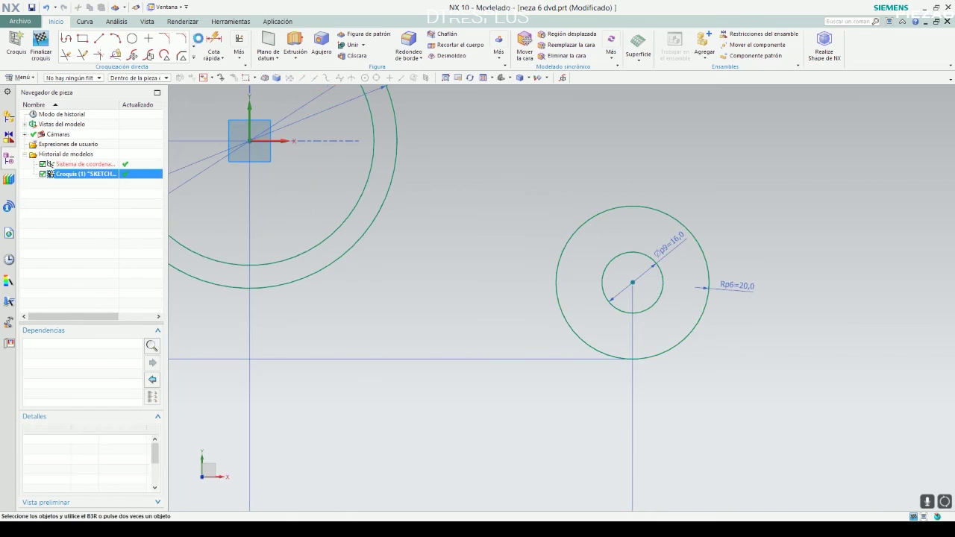
Step: Draw a new circle about 54 mm to the left of the R20 lug circles
{"action": "left_click", "coordinate": [132, 38]}
{"action": "left_click", "coordinate": [426, 280]}
{"action": "left_click", "coordinate": [467, 252]}
{"action": "key", "text": "Escape"}
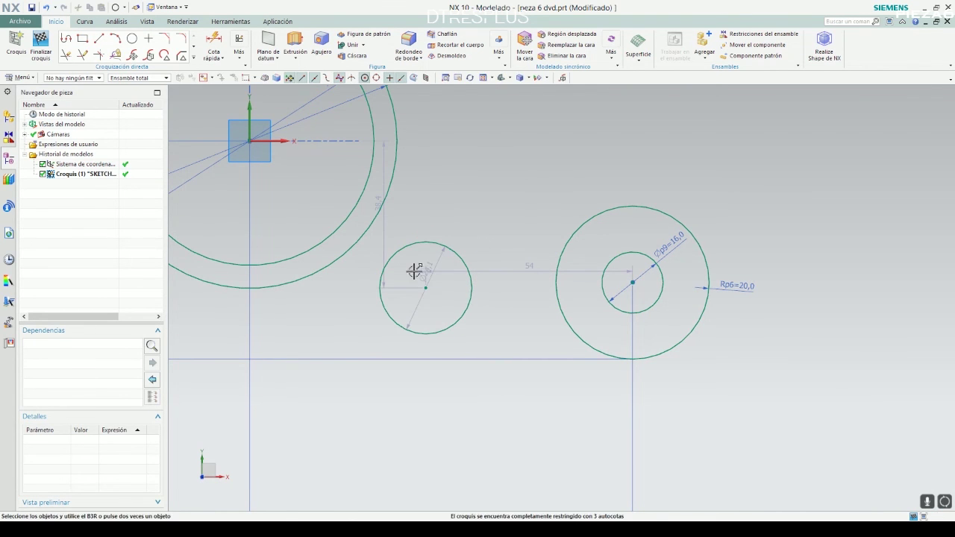
Step: Inspect the new circle and the lug's inner hole, then bring up Geometric Constraints
{"action": "left_click", "coordinate": [616, 258]}
{"action": "left_click", "coordinate": [458, 253]}
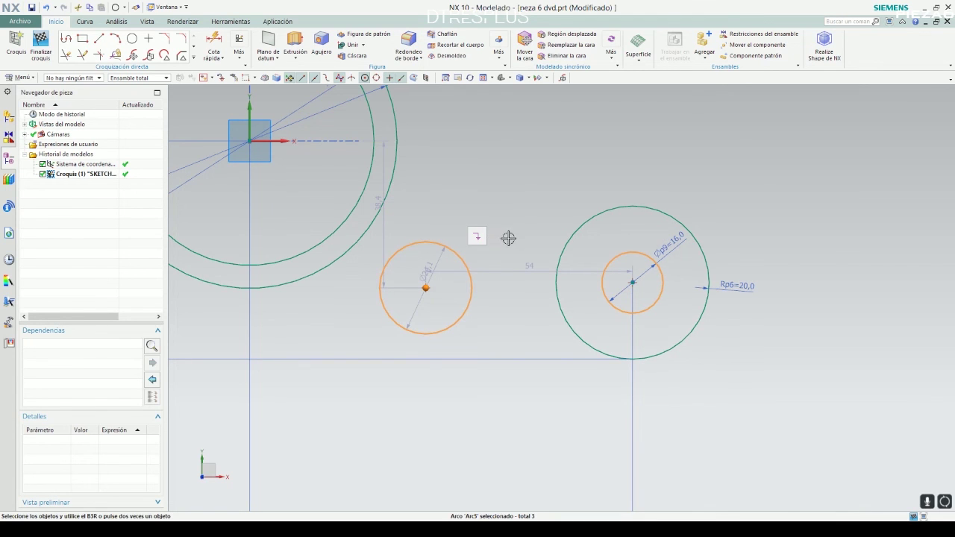
{"action": "key", "text": "Escape"}
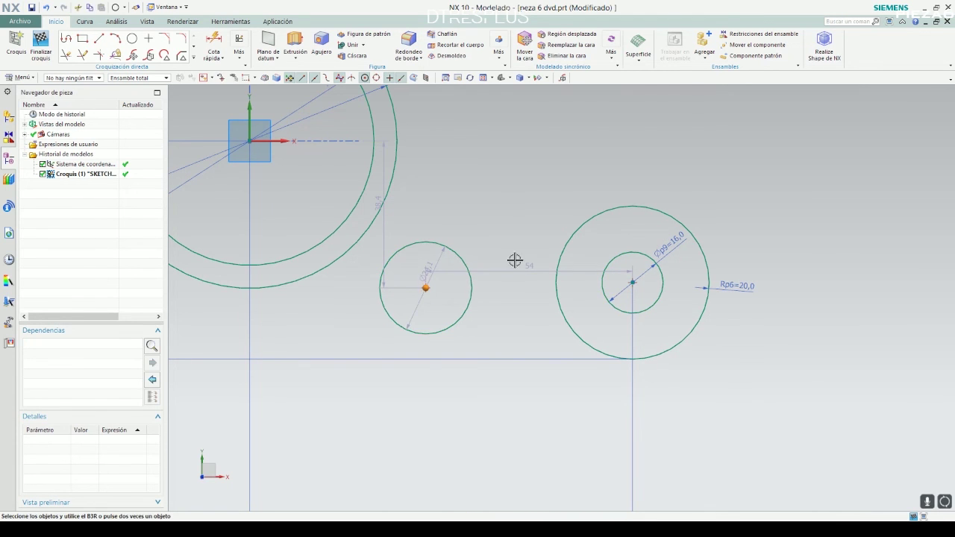
{"action": "right_click", "coordinate": [461, 259]}
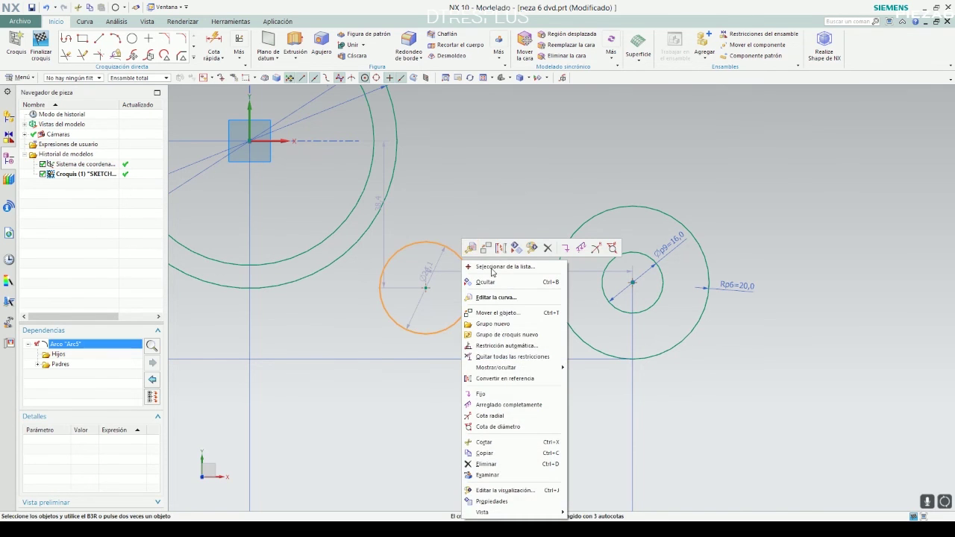
{"action": "key", "text": "Escape"}
{"action": "left_click", "coordinate": [239, 47]}
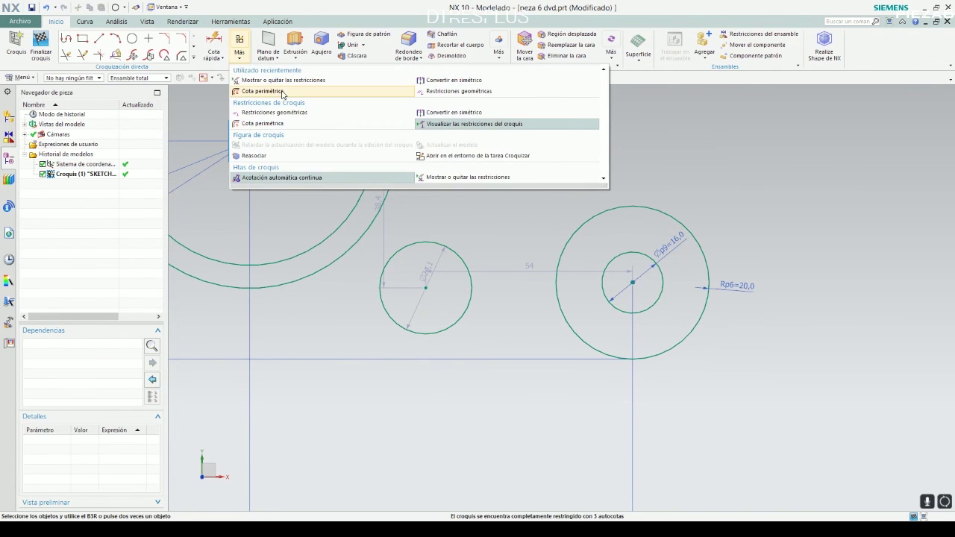
{"action": "left_click", "coordinate": [275, 113]}
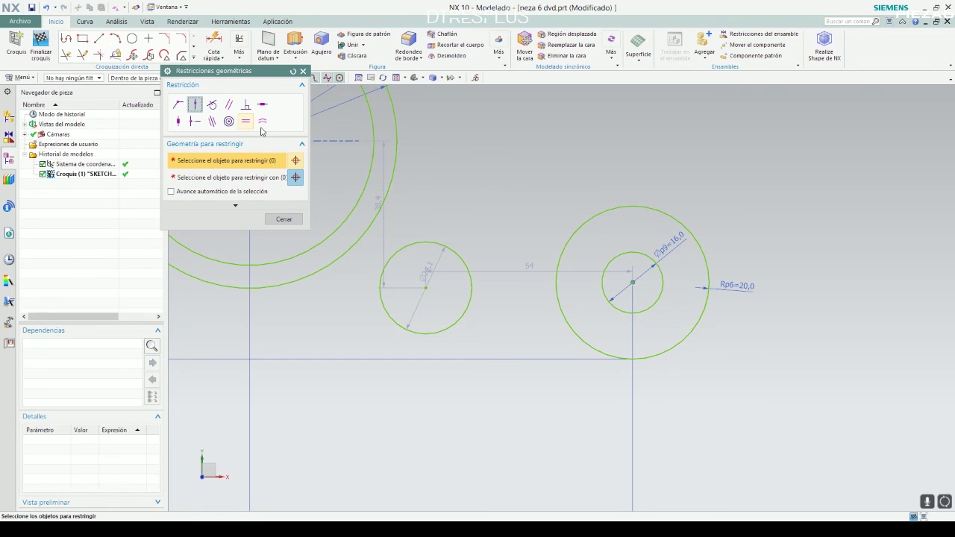
Step: Give the new left circle an equal radius with the Ø16 lug hole
{"action": "left_click", "coordinate": [262, 122]}
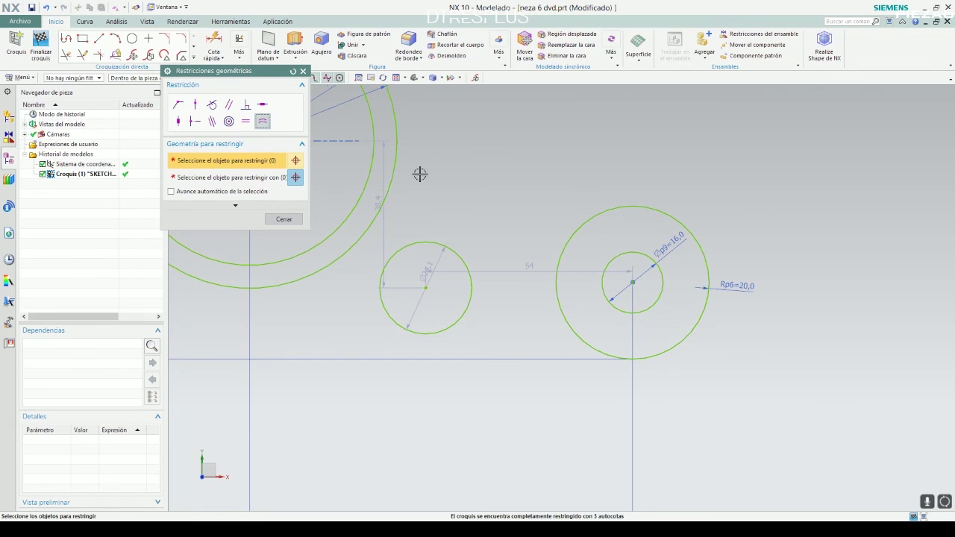
{"action": "left_click", "coordinate": [454, 252]}
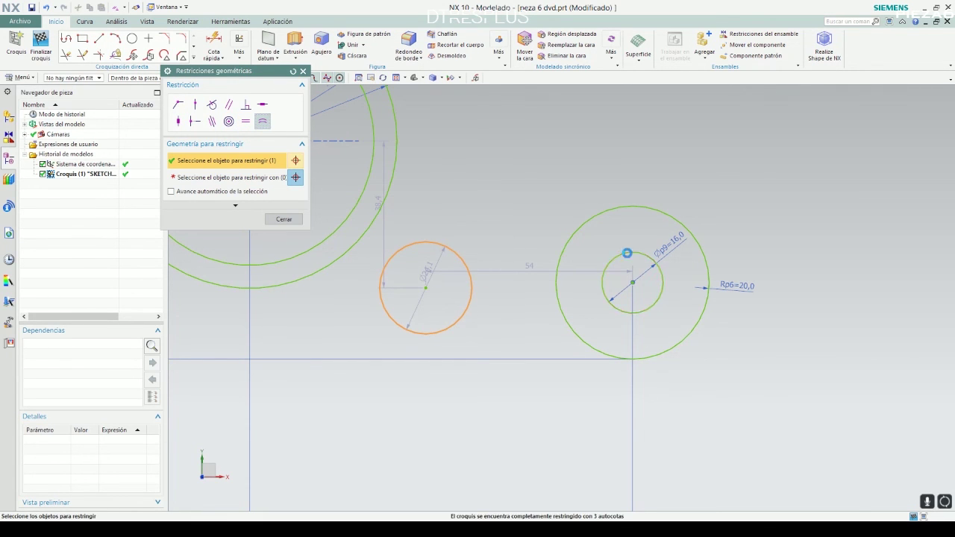
{"action": "left_click", "coordinate": [627, 253]}
{"action": "left_click", "coordinate": [254, 181]}
{"action": "left_click", "coordinate": [615, 259]}
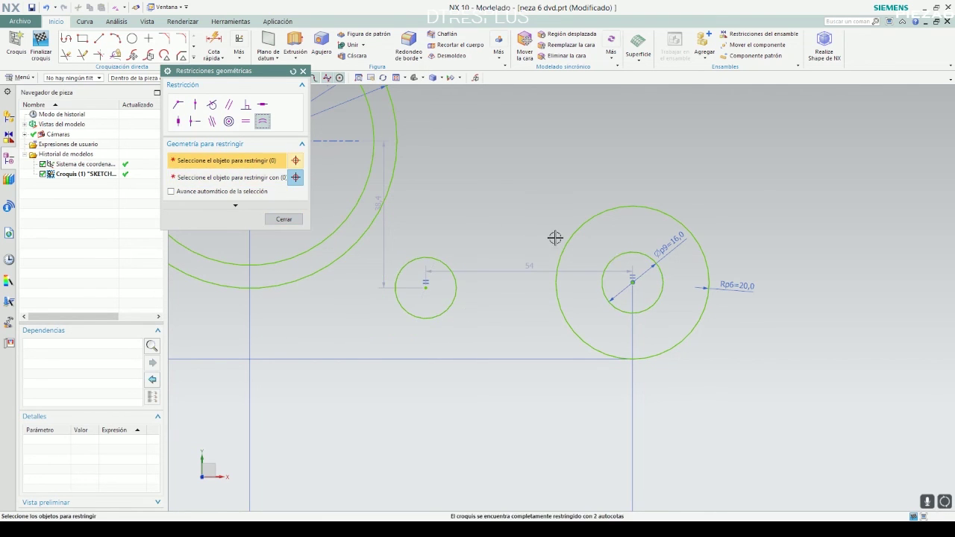
{"action": "left_click", "coordinate": [284, 219]}
{"action": "scroll", "coordinate": [490, 191], "scroll_direction": "down", "scroll_amount": 2}
{"action": "scroll", "coordinate": [478, 236], "scroll_direction": "up", "scroll_amount": 1}
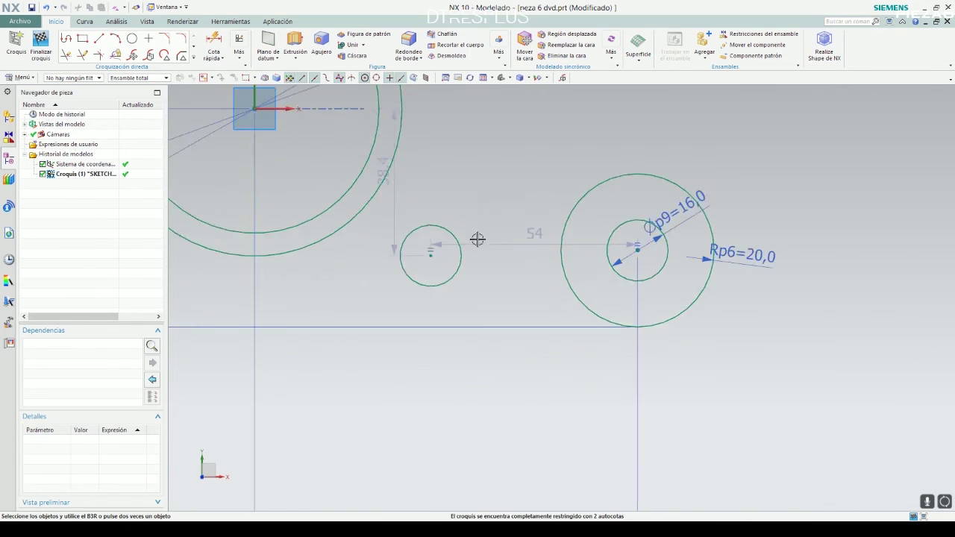
{"action": "scroll", "coordinate": [422, 261], "scroll_direction": "up", "scroll_amount": 2}
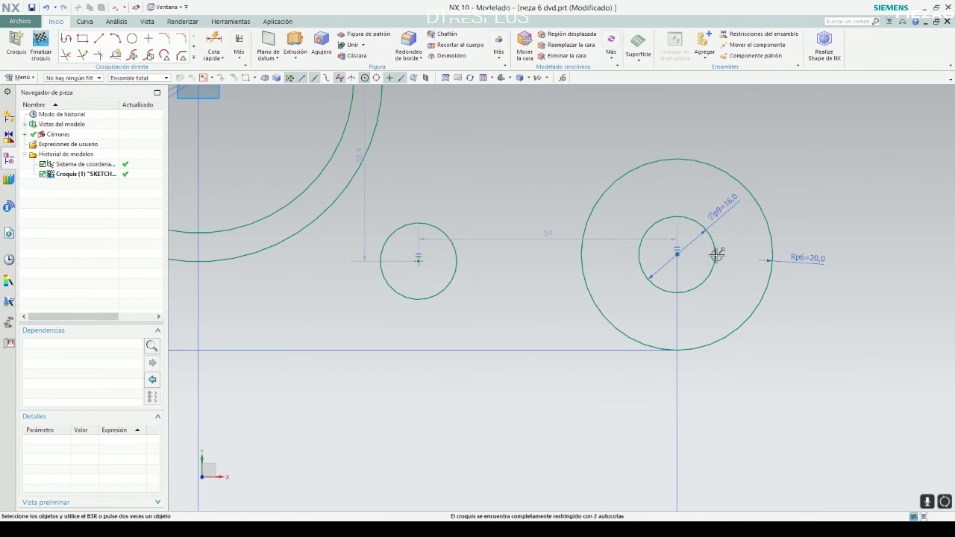
{"action": "scroll", "coordinate": [512, 243], "scroll_direction": "down", "scroll_amount": 3}
{"action": "scroll", "coordinate": [521, 239], "scroll_direction": "up", "scroll_amount": 3}
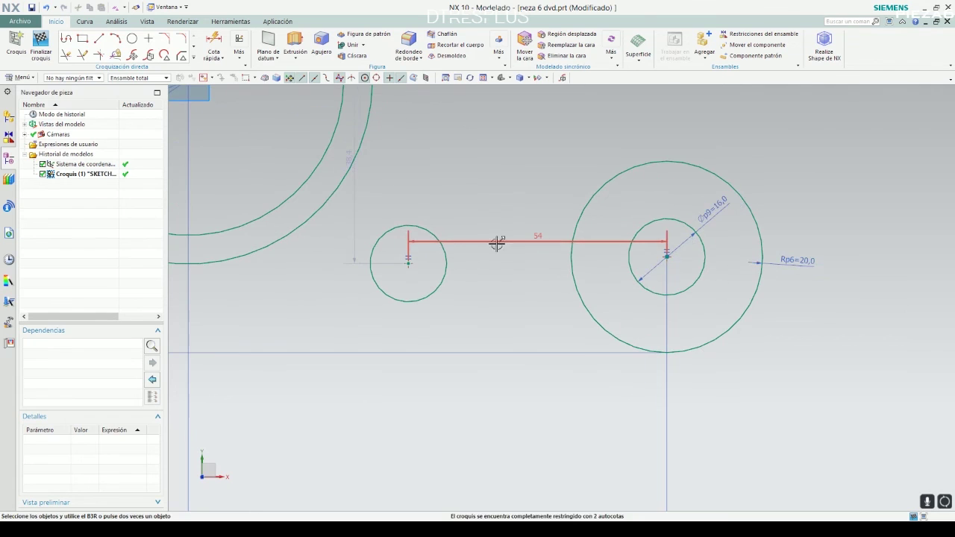
Step: Apply a horizontal constraint to the new small circle's centre point
{"action": "left_click", "coordinate": [445, 272]}
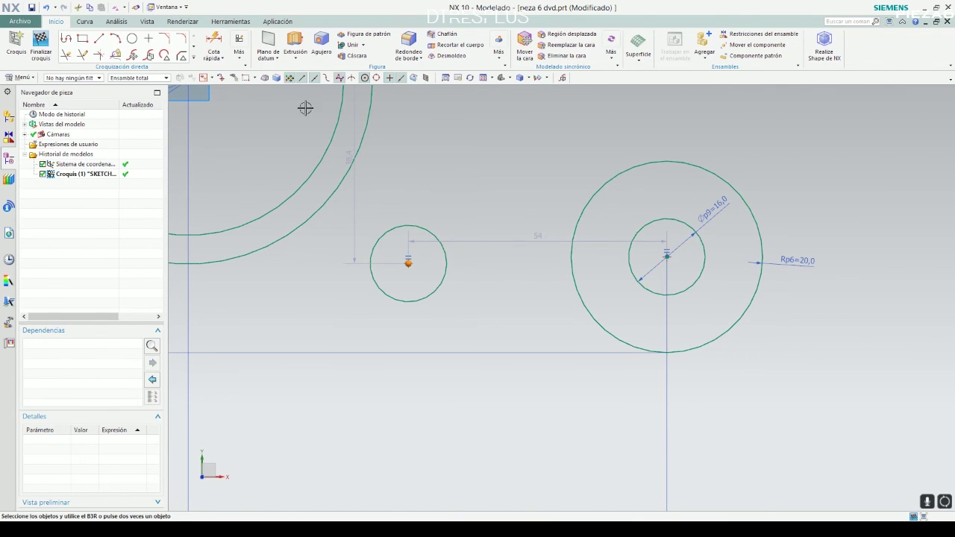
{"action": "left_click", "coordinate": [239, 46]}
{"action": "left_click", "coordinate": [273, 111]}
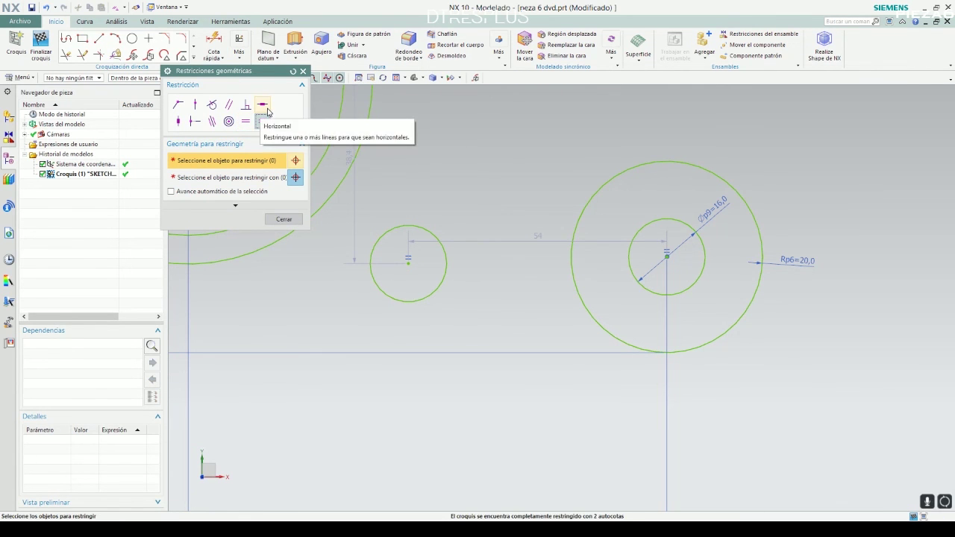
{"action": "left_click", "coordinate": [429, 228]}
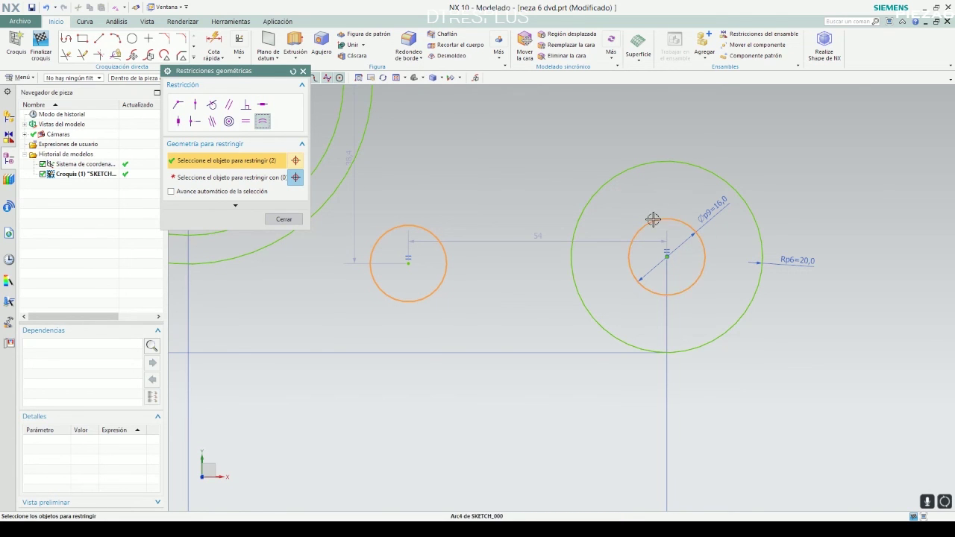
{"action": "left_click", "coordinate": [261, 106]}
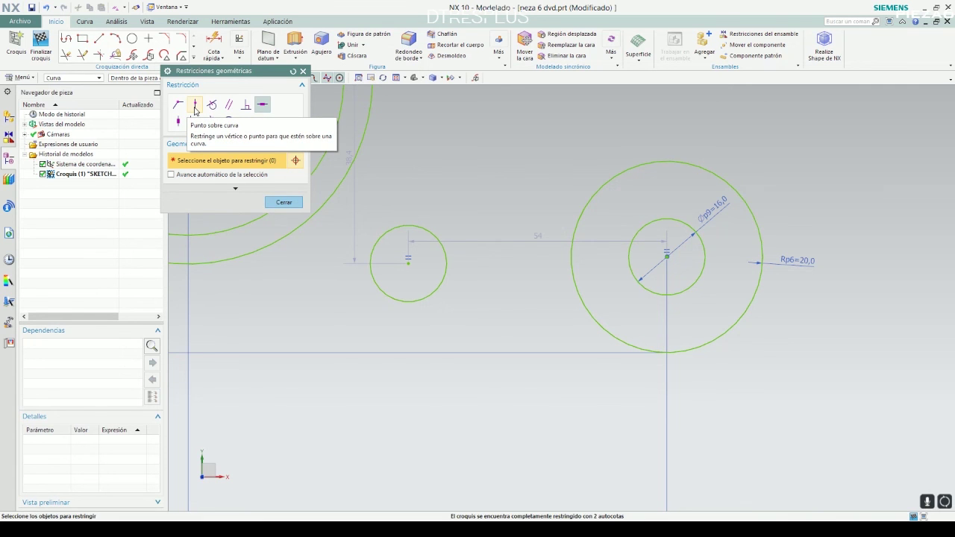
{"action": "left_click", "coordinate": [283, 202]}
{"action": "scroll", "coordinate": [516, 177], "scroll_direction": "down", "scroll_amount": 3}
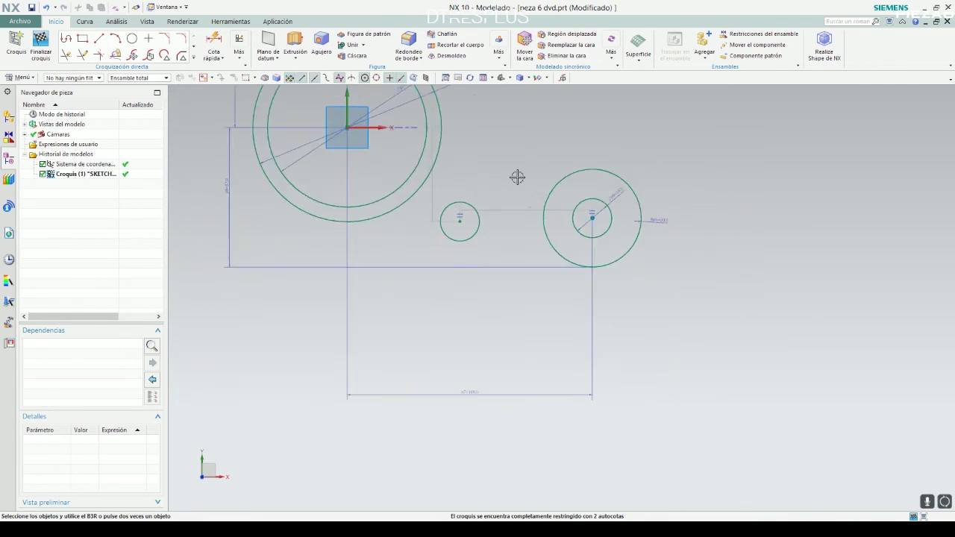
{"action": "scroll", "coordinate": [574, 176], "scroll_direction": "up", "scroll_amount": 2}
{"action": "key", "text": "l"}
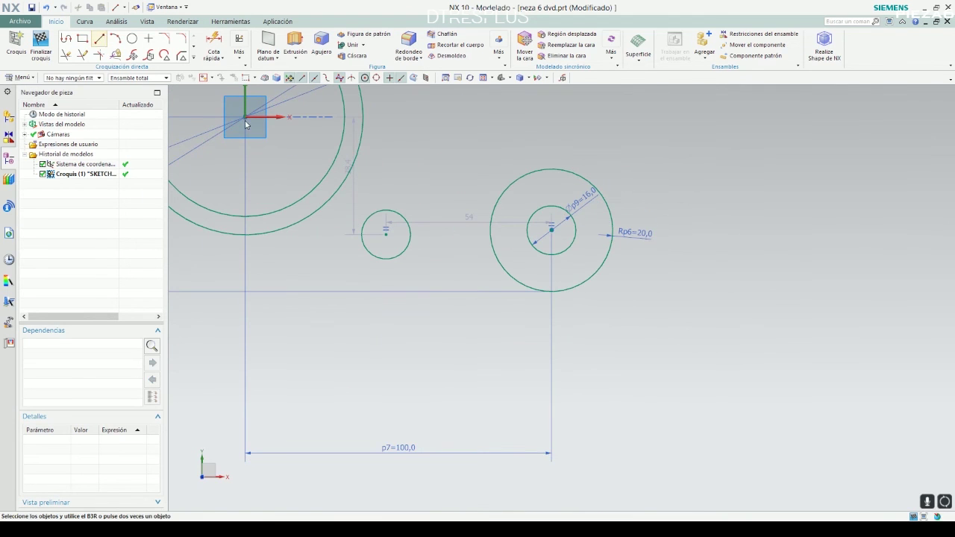
{"action": "scroll", "coordinate": [456, 248], "scroll_direction": "up", "scroll_amount": 1}
Step: Join the new circle's centre to the lug hole centre with a horizontal reference line
{"action": "left_click", "coordinate": [345, 226]}
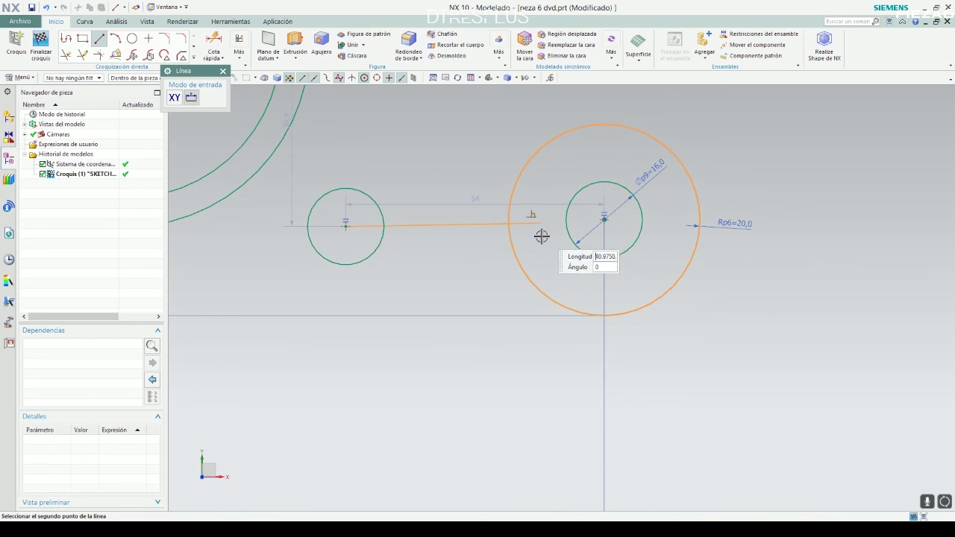
{"action": "scroll", "coordinate": [616, 222], "scroll_direction": "up", "scroll_amount": 3}
{"action": "scroll", "coordinate": [612, 216], "scroll_direction": "up", "scroll_amount": 2}
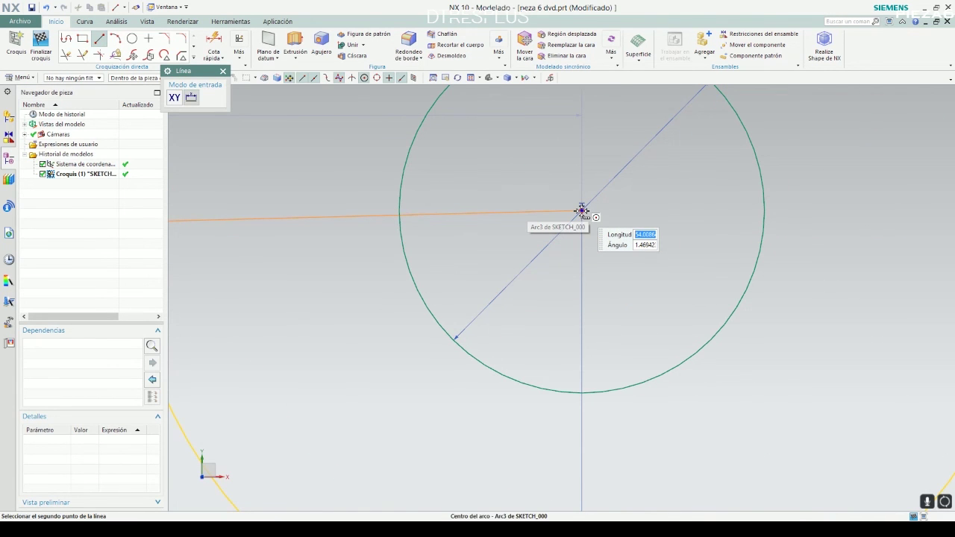
{"action": "left_click", "coordinate": [582, 211]}
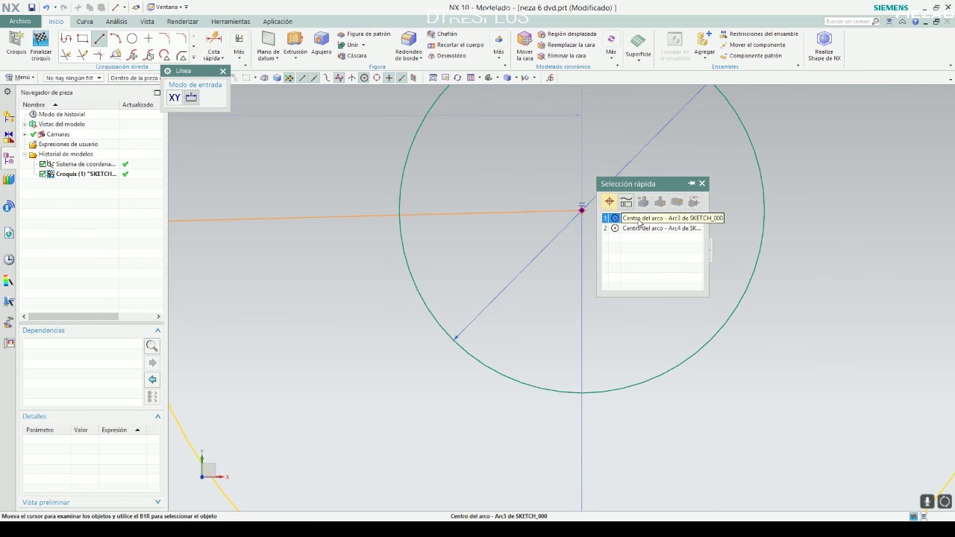
{"action": "left_click", "coordinate": [640, 218]}
{"action": "scroll", "coordinate": [616, 235], "scroll_direction": "down", "scroll_amount": 1}
{"action": "scroll", "coordinate": [523, 242], "scroll_direction": "down", "scroll_amount": 1}
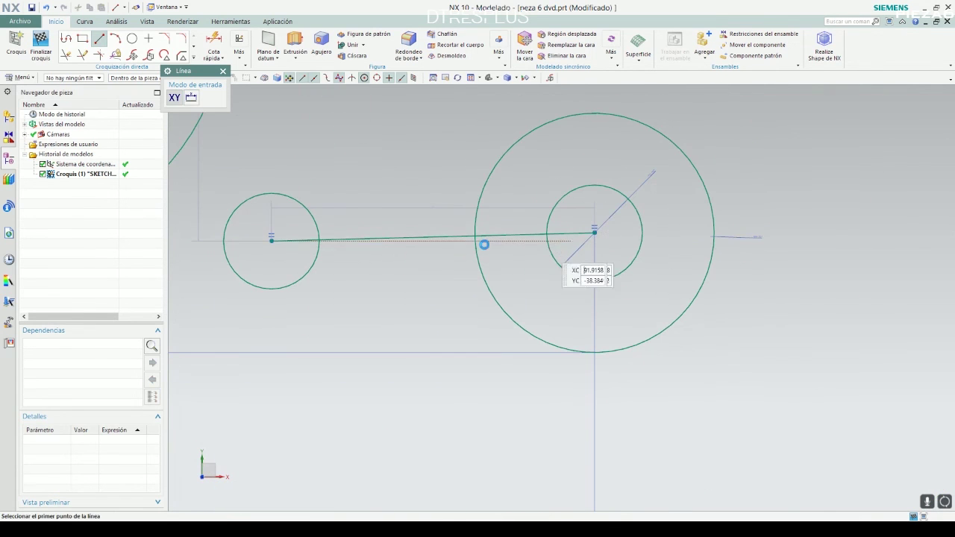
{"action": "key", "text": "Escape"}
{"action": "left_click", "coordinate": [401, 238]}
{"action": "left_click", "coordinate": [437, 222]}
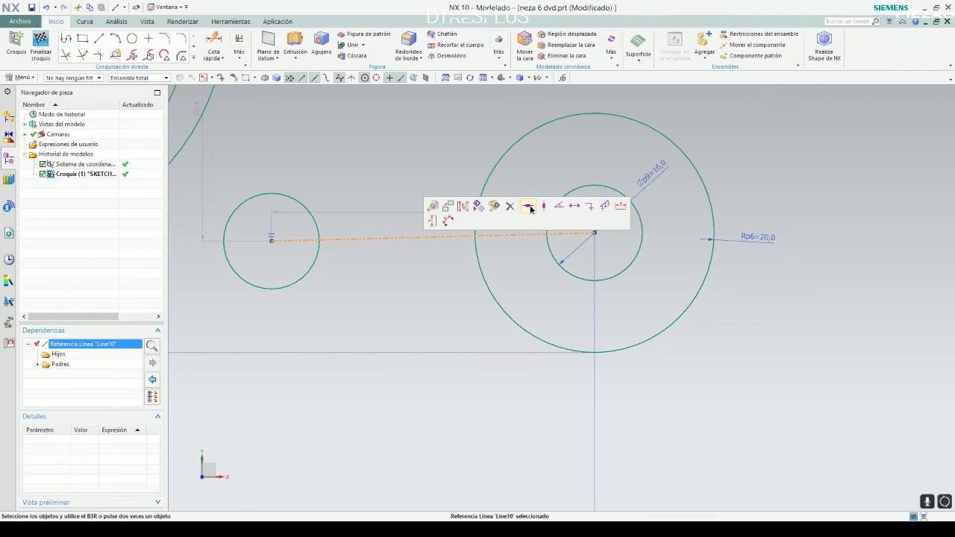
{"action": "left_click", "coordinate": [528, 206]}
Step: Change the 54 mm hole spacing dimension to 40 mm
{"action": "scroll", "coordinate": [430, 292], "scroll_direction": "down", "scroll_amount": 5}
{"action": "mouse_move", "coordinate": [390, 296]}
{"action": "left_mouse_down"}
{"action": "mouse_move", "coordinate": [442, 308]}
{"action": "mouse_move", "coordinate": [439, 289]}
{"action": "left_mouse_up"}
{"action": "double_click", "coordinate": [439, 288]}
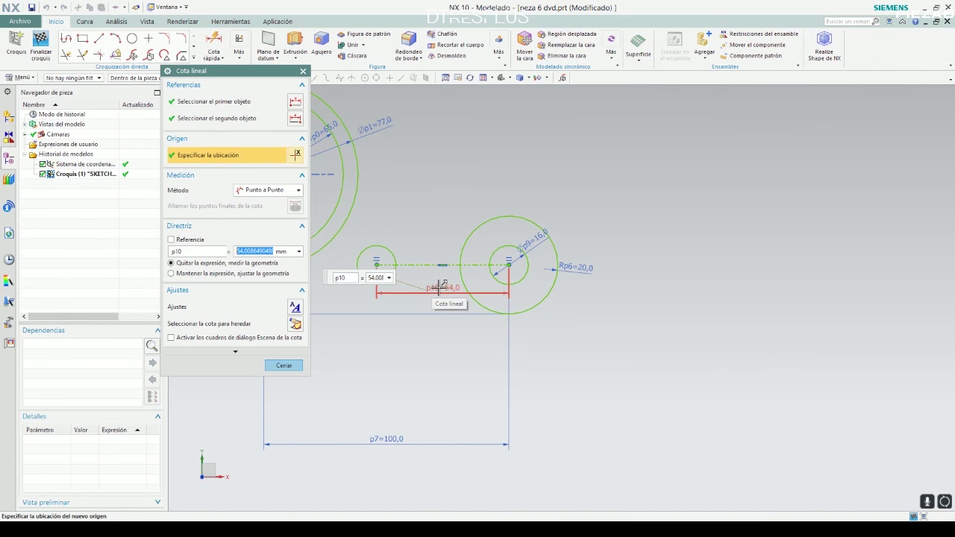
{"action": "type", "text": "40"}
{"action": "key", "text": "Return"}
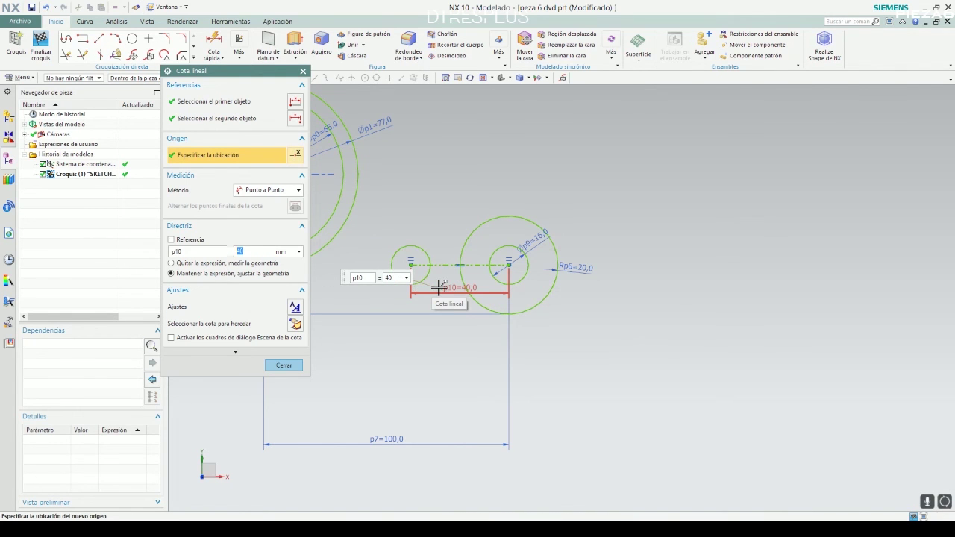
{"action": "middle_click", "coordinate": [441, 287]}
{"action": "scroll", "coordinate": [468, 267], "scroll_direction": "up", "scroll_amount": 2}
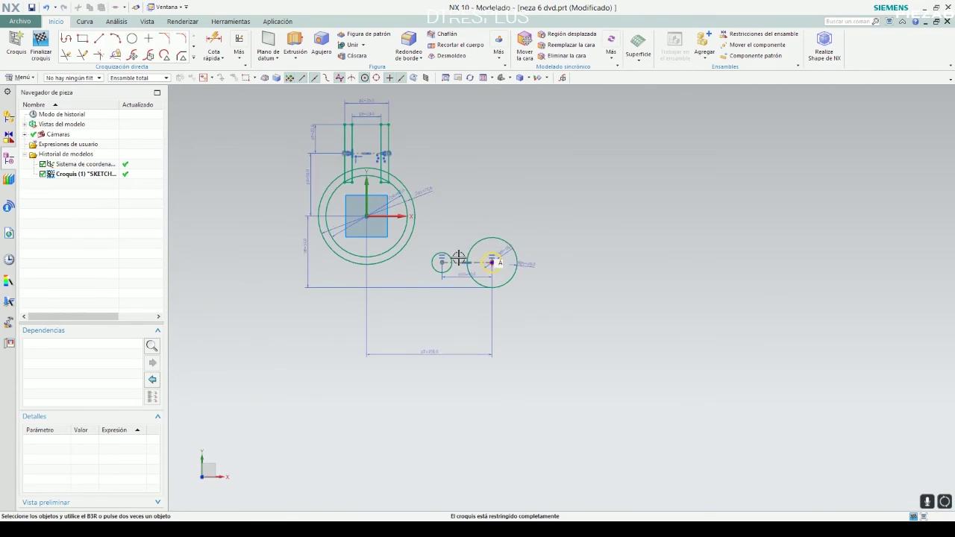
{"action": "scroll", "coordinate": [469, 267], "scroll_direction": "down", "scroll_amount": 2}
{"action": "key", "text": "alt+Tab"}
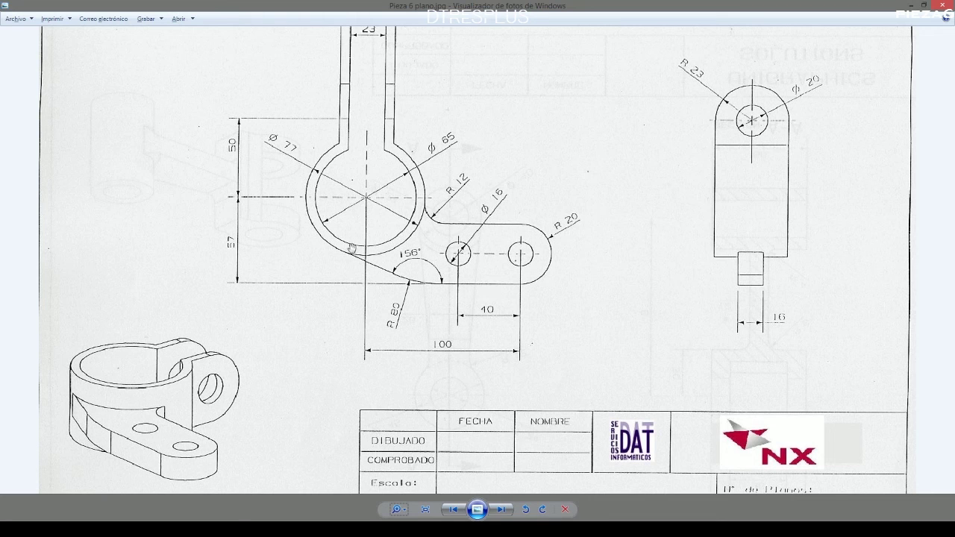
{"action": "key", "text": "alt+Tab"}
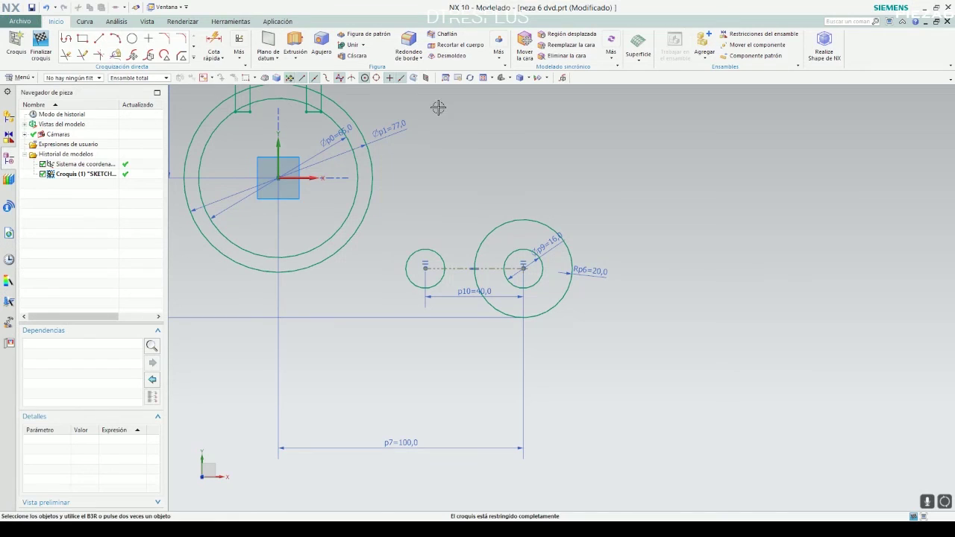
Step: Draw upper and lower horizontal lines beside the lugs, stretching the lower one left
{"action": "left_click", "coordinate": [98, 38]}
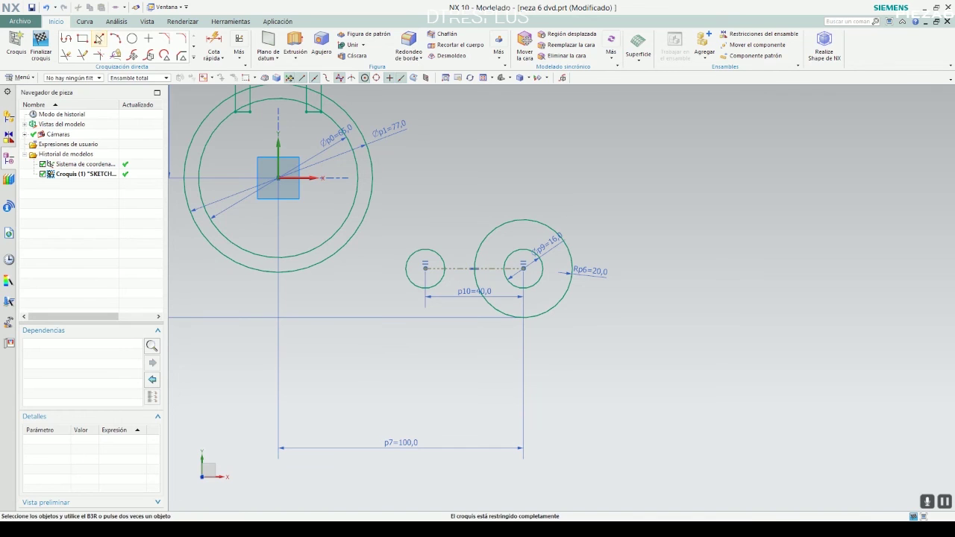
{"action": "left_click", "coordinate": [323, 206]}
{"action": "left_click", "coordinate": [638, 203]}
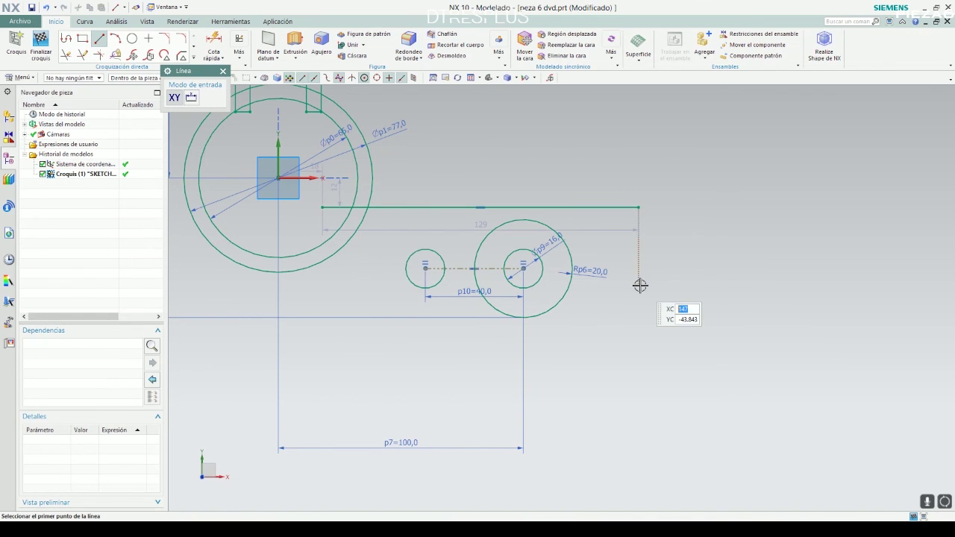
{"action": "left_click", "coordinate": [599, 330]}
{"action": "left_click", "coordinate": [301, 334]}
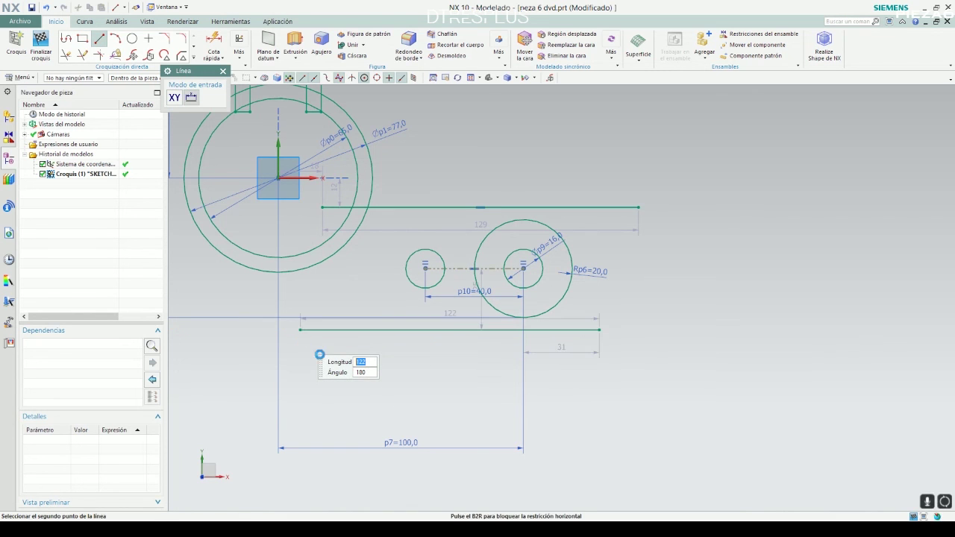
{"action": "key", "text": "Escape"}
{"action": "scroll", "coordinate": [602, 302], "scroll_direction": "up", "scroll_amount": 3}
{"action": "scroll", "coordinate": [548, 190], "scroll_direction": "down", "scroll_amount": 3}
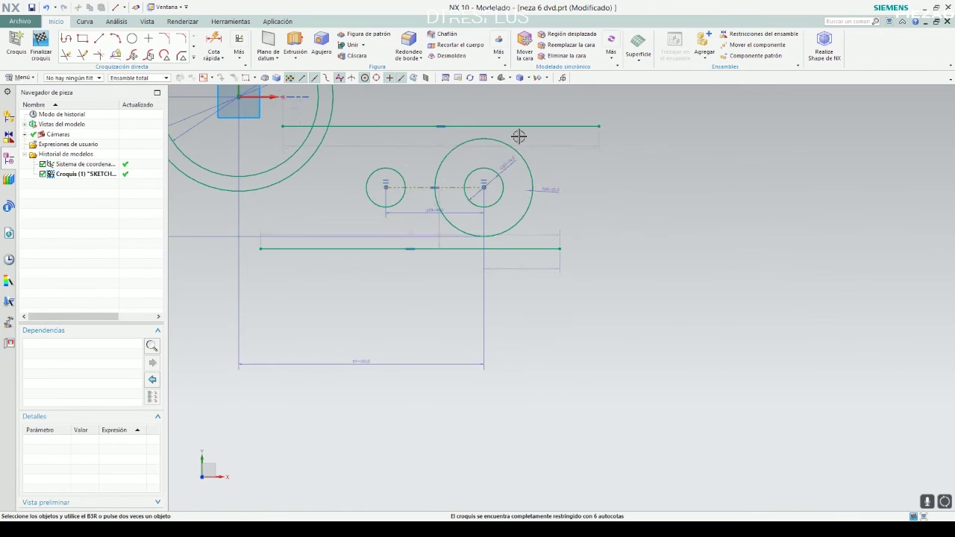
{"action": "scroll", "coordinate": [583, 160], "scroll_direction": "down", "scroll_amount": 2}
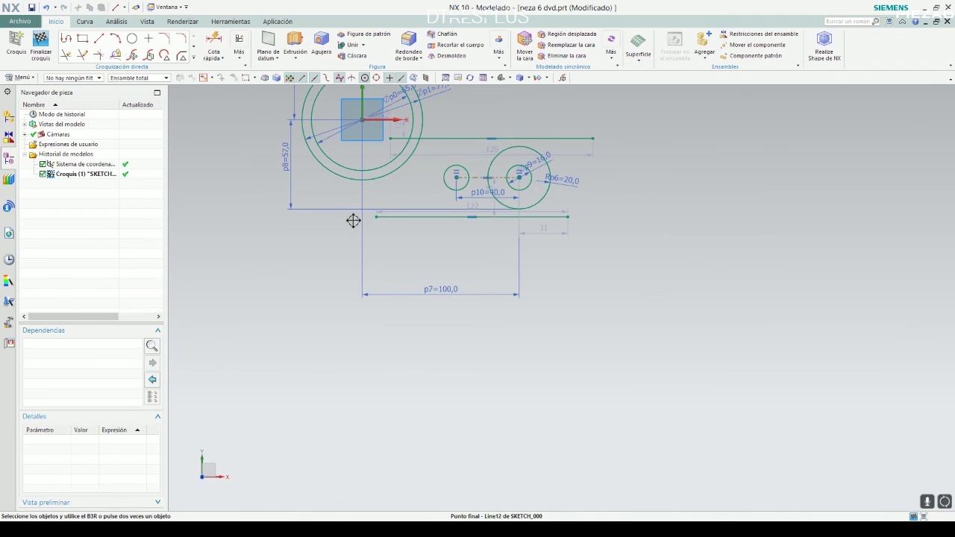
{"action": "left_click_drag", "start_coordinate": [257, 223], "coordinate": [257, 220]}
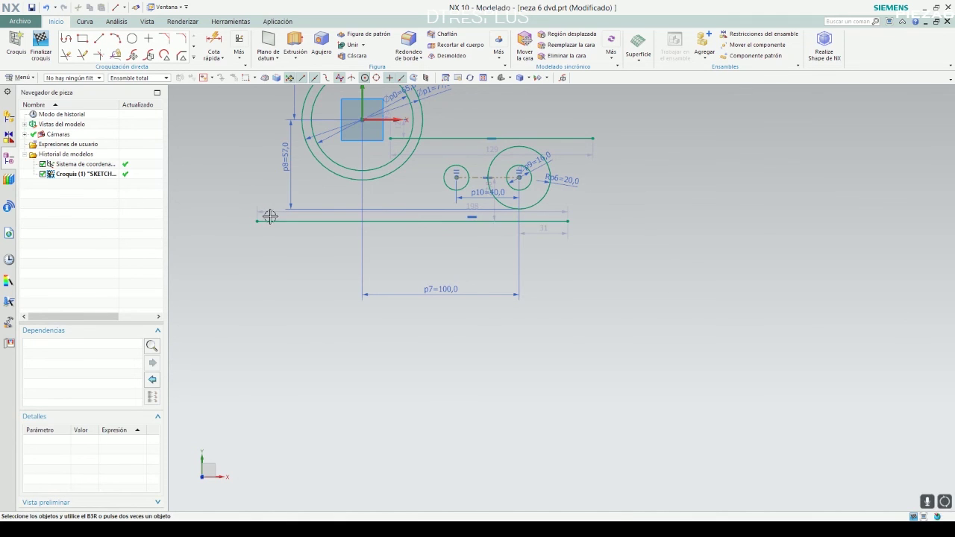
Step: Draw a sloping line about 134 mm long below the ring
{"action": "left_click", "coordinate": [99, 38]}
{"action": "left_click", "coordinate": [237, 141]}
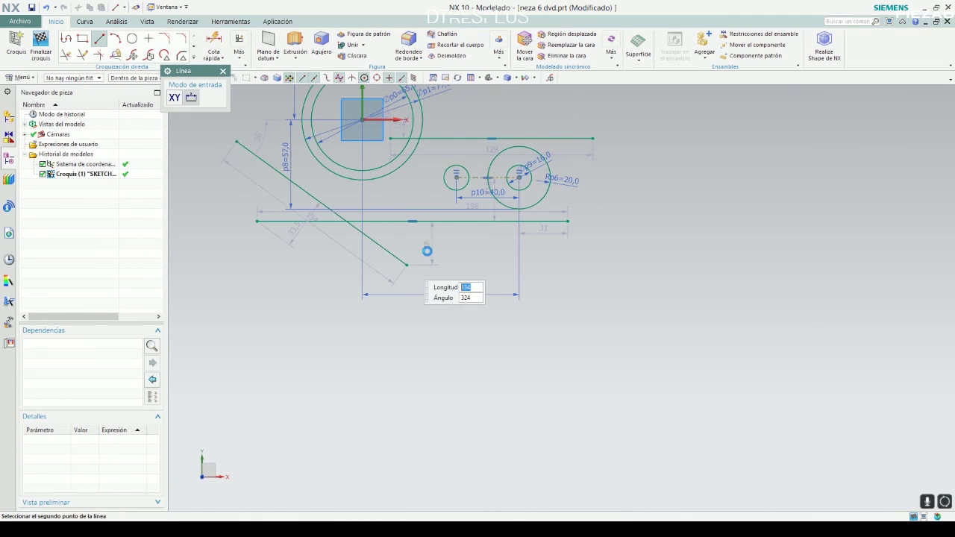
{"action": "left_click", "coordinate": [427, 251]}
{"action": "key", "text": "Escape"}
{"action": "scroll", "coordinate": [338, 217], "scroll_direction": "up", "scroll_amount": 4}
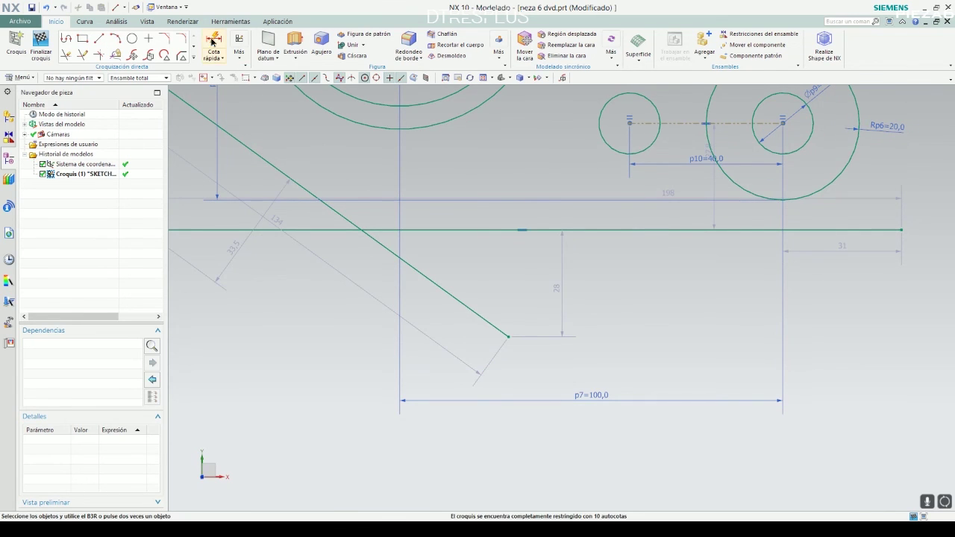
Step: Dimension the angle between the lower horizontal and sloping lines as 156°
{"action": "key", "text": "d"}
{"action": "left_click", "coordinate": [336, 213]}
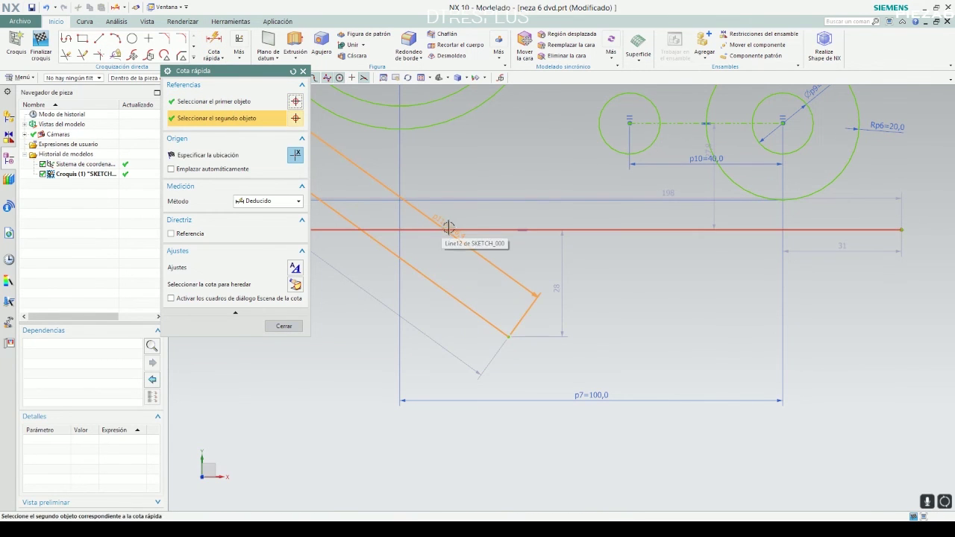
{"action": "left_click", "coordinate": [432, 183]}
{"action": "left_click", "coordinate": [429, 177]}
{"action": "type", "text": "156"}
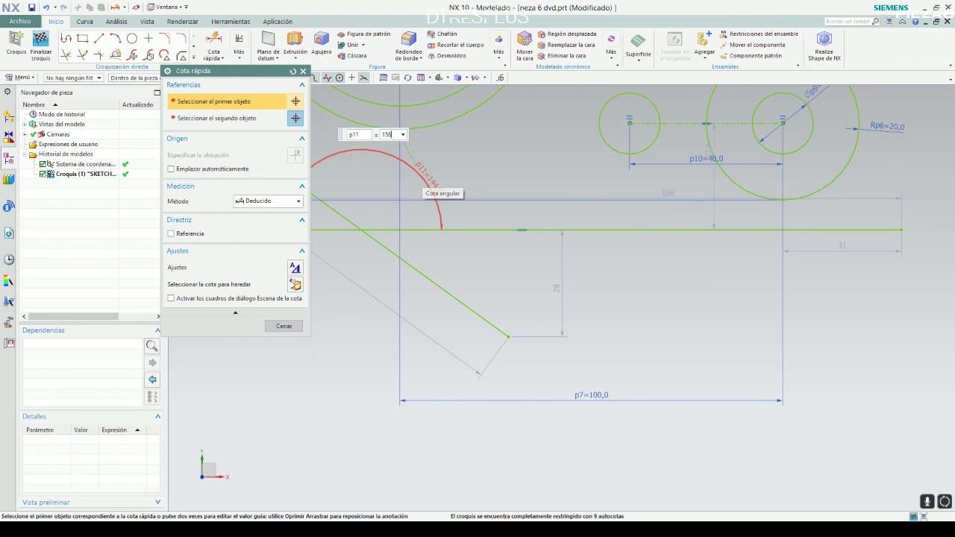
{"action": "key", "text": "Return"}
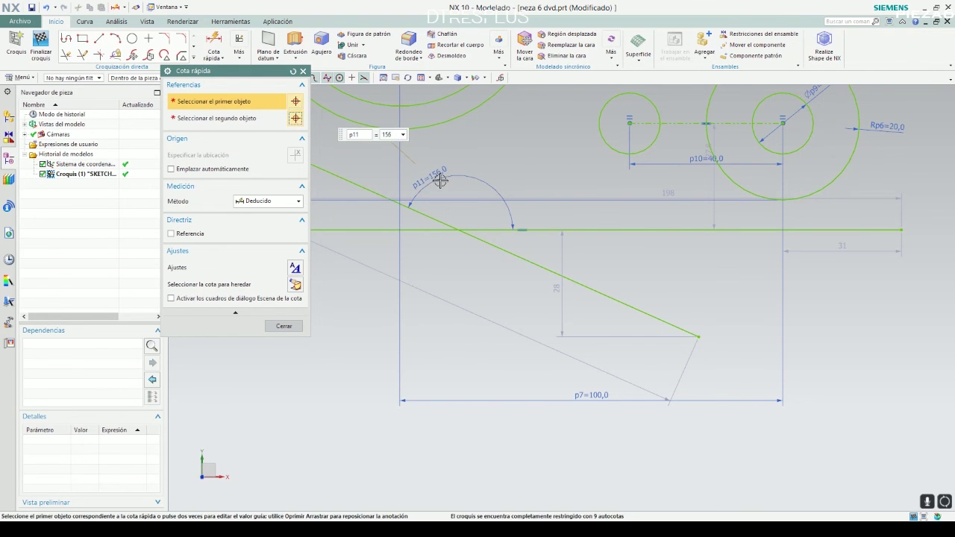
{"action": "left_click", "coordinate": [284, 326]}
{"action": "scroll", "coordinate": [336, 294], "scroll_direction": "down", "scroll_amount": 1}
{"action": "scroll", "coordinate": [337, 294], "scroll_direction": "down", "scroll_amount": 3}
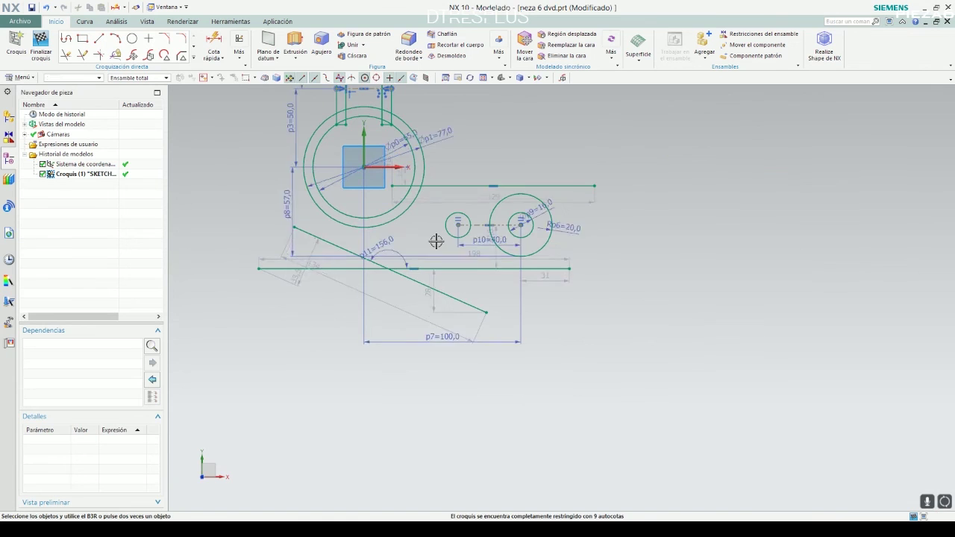
{"action": "scroll", "coordinate": [417, 260], "scroll_direction": "up", "scroll_amount": 3}
{"action": "scroll", "coordinate": [396, 291], "scroll_direction": "down", "scroll_amount": 2}
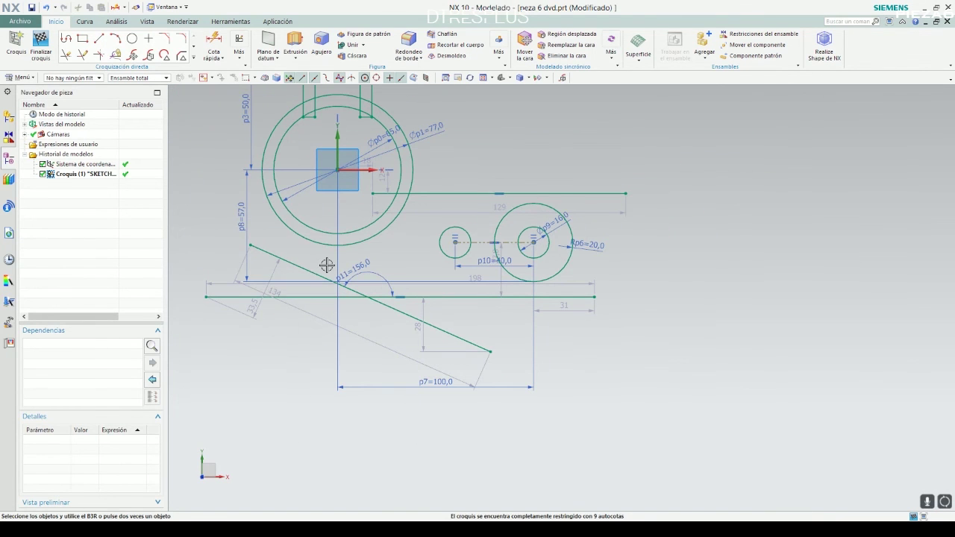
Step: Make the sloping line tangent to the ring's outer circle
{"action": "left_click", "coordinate": [295, 263]}
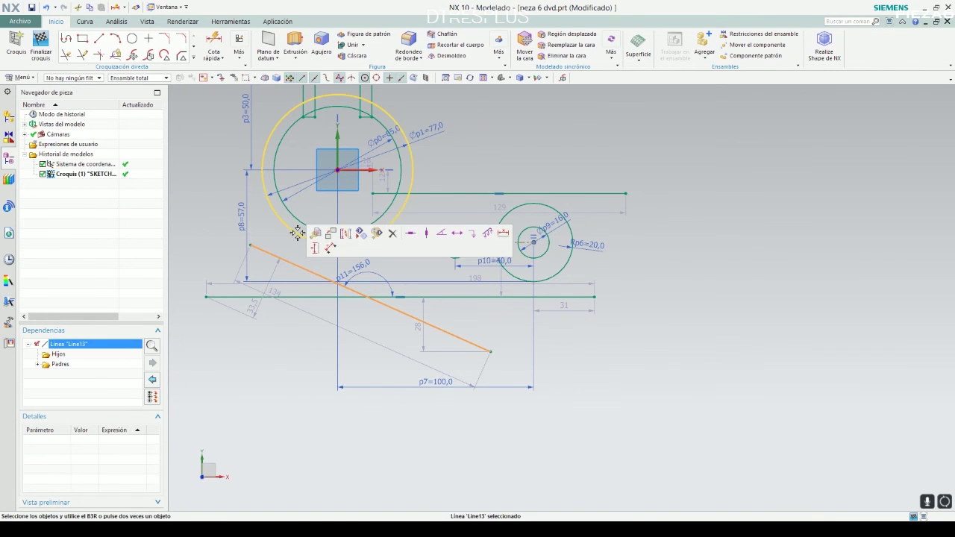
{"action": "left_click", "coordinate": [297, 236]}
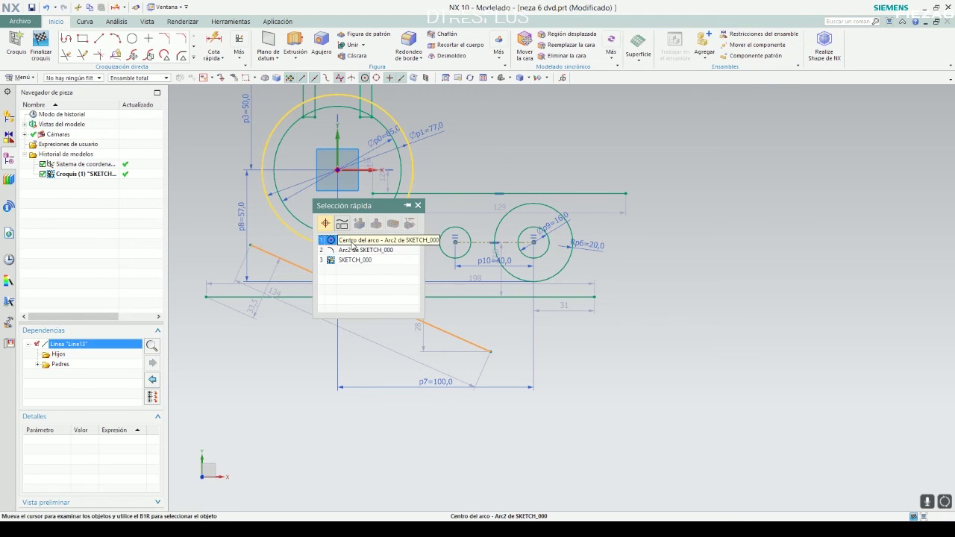
{"action": "left_click", "coordinate": [340, 250]}
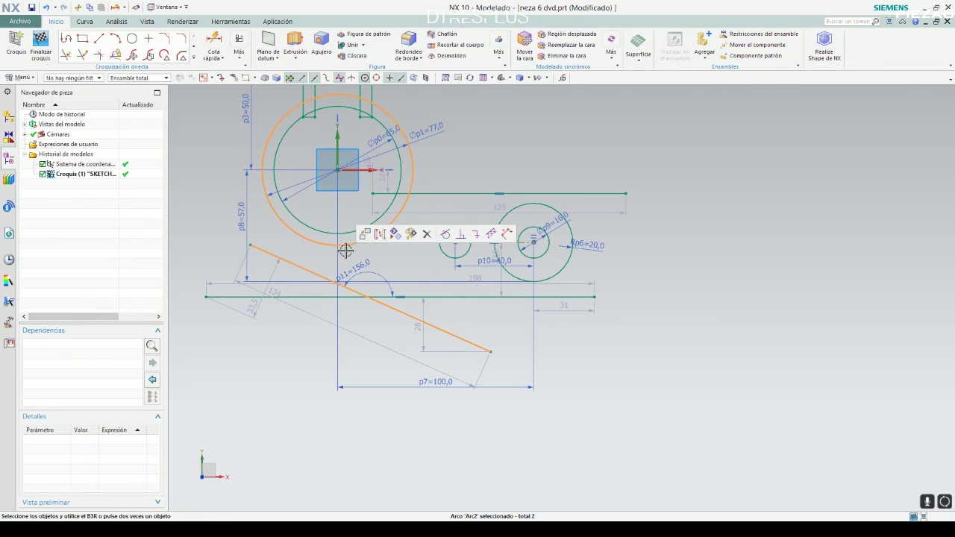
{"action": "left_click", "coordinate": [446, 235]}
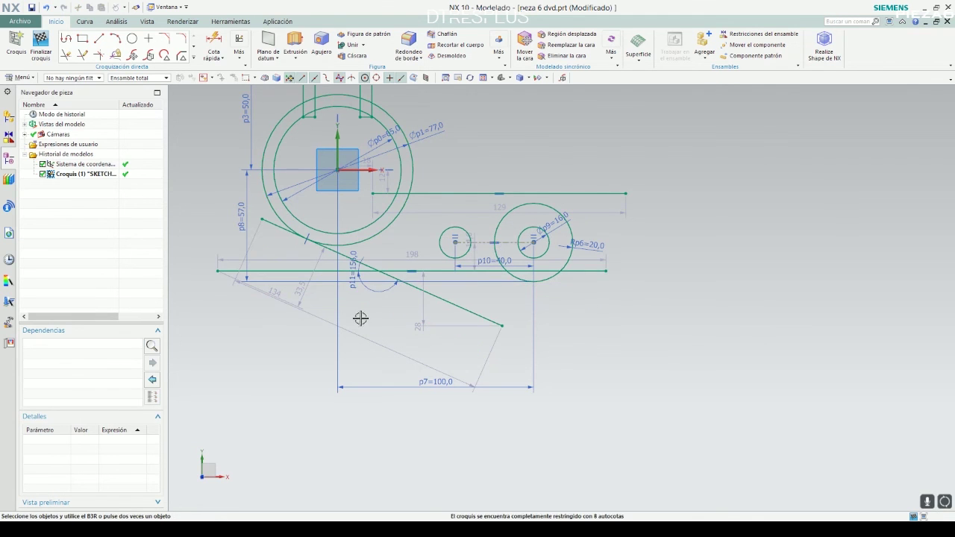
Step: Make both horizontal lines tangent to the right R20 lug circle
{"action": "left_click", "coordinate": [550, 283]}
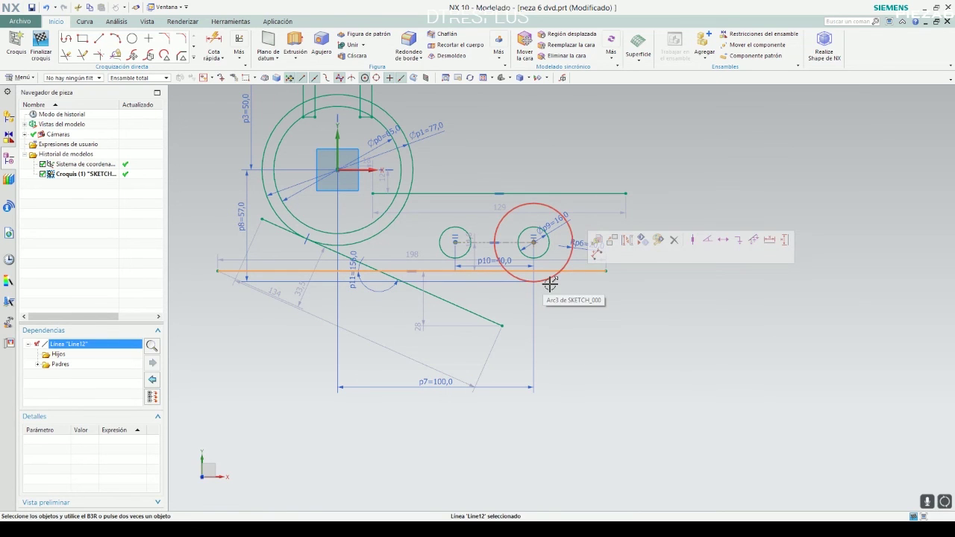
{"action": "left_click", "coordinate": [550, 285]}
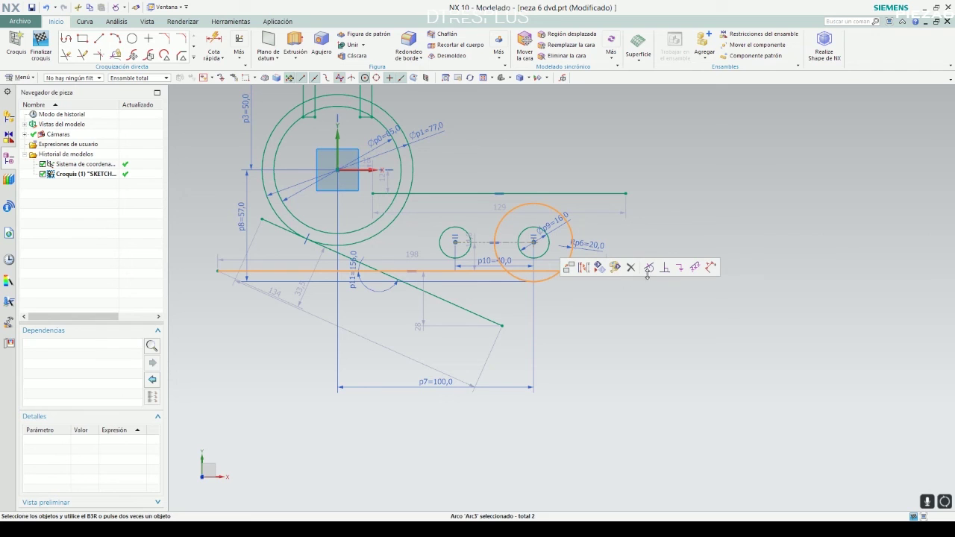
{"action": "left_click", "coordinate": [650, 268]}
{"action": "left_click", "coordinate": [550, 193]}
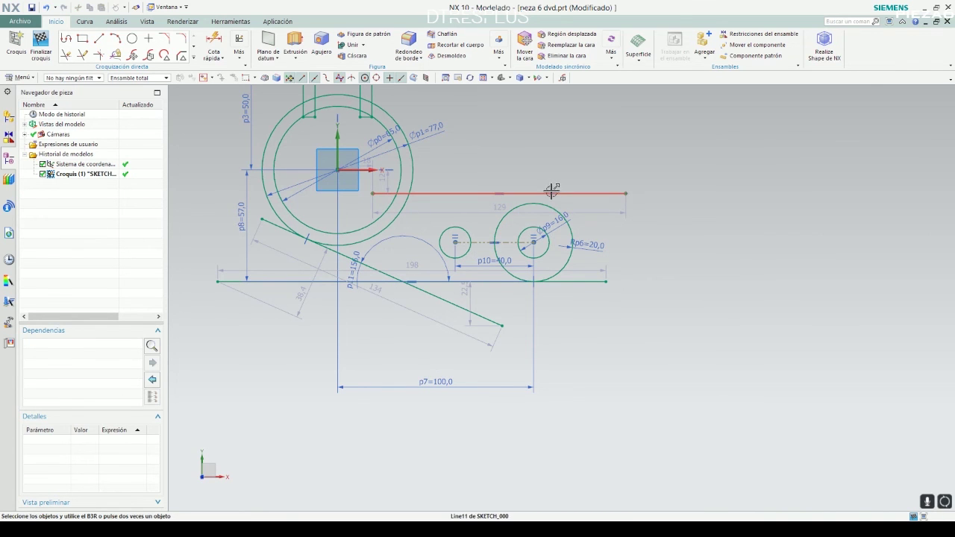
{"action": "left_click", "coordinate": [545, 204]}
{"action": "left_click", "coordinate": [640, 189]}
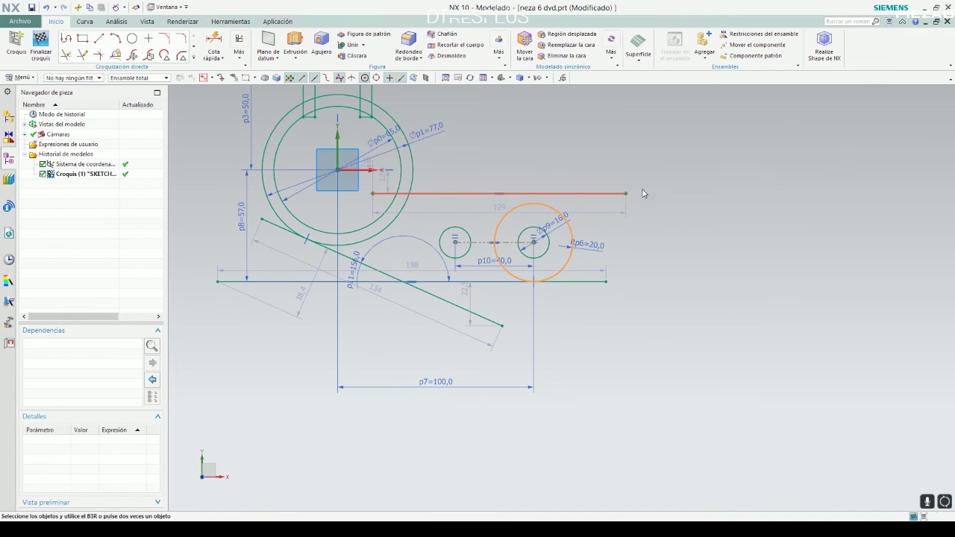
{"action": "scroll", "coordinate": [699, 217], "scroll_direction": "down", "scroll_amount": 3}
{"action": "scroll", "coordinate": [526, 253], "scroll_direction": "up", "scroll_amount": 3}
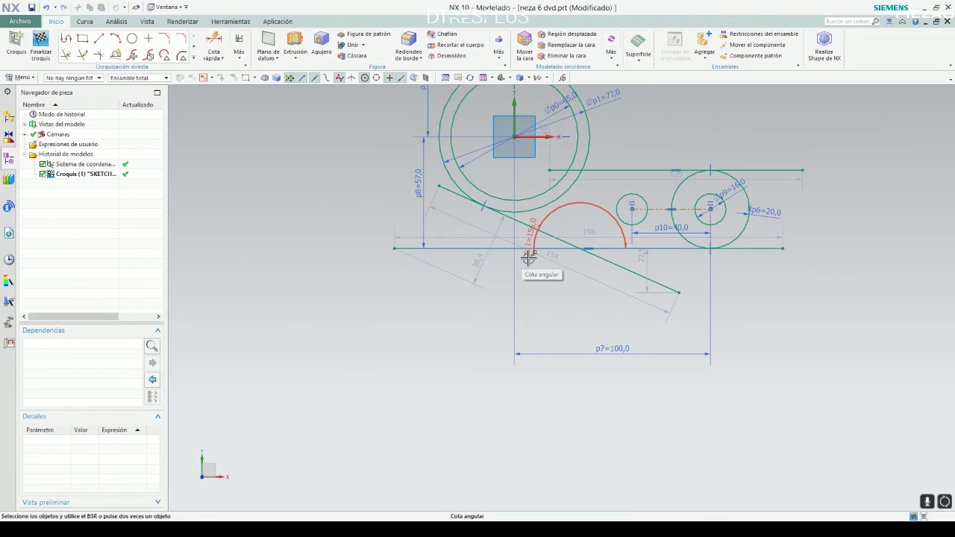
{"action": "scroll", "coordinate": [757, 256], "scroll_direction": "down", "scroll_amount": 2}
{"action": "scroll", "coordinate": [729, 249], "scroll_direction": "up", "scroll_amount": 3}
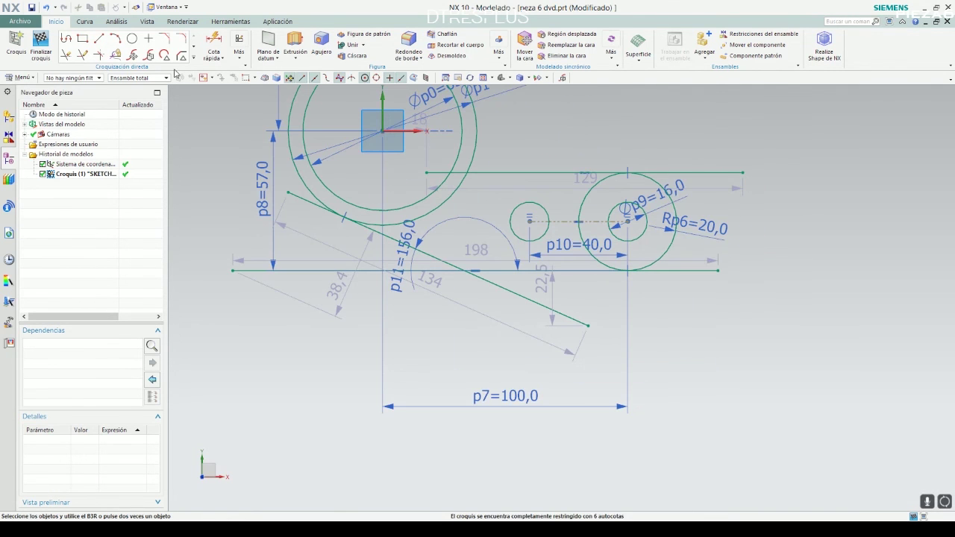
{"action": "left_click", "coordinate": [66, 54]}
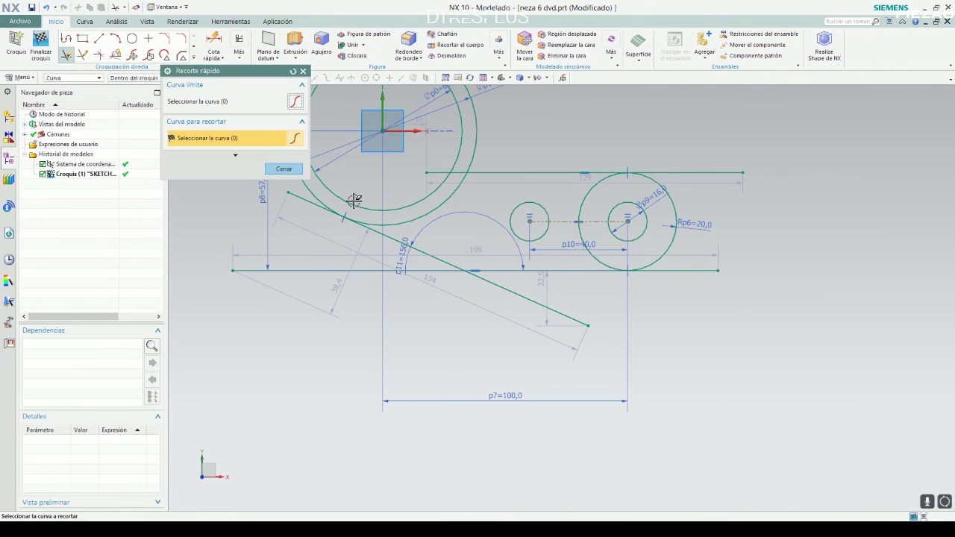
Step: Trim the upper line's end inside the ring and its overhang past the lug circle
{"action": "scroll", "coordinate": [354, 201], "scroll_direction": "up", "scroll_amount": 4}
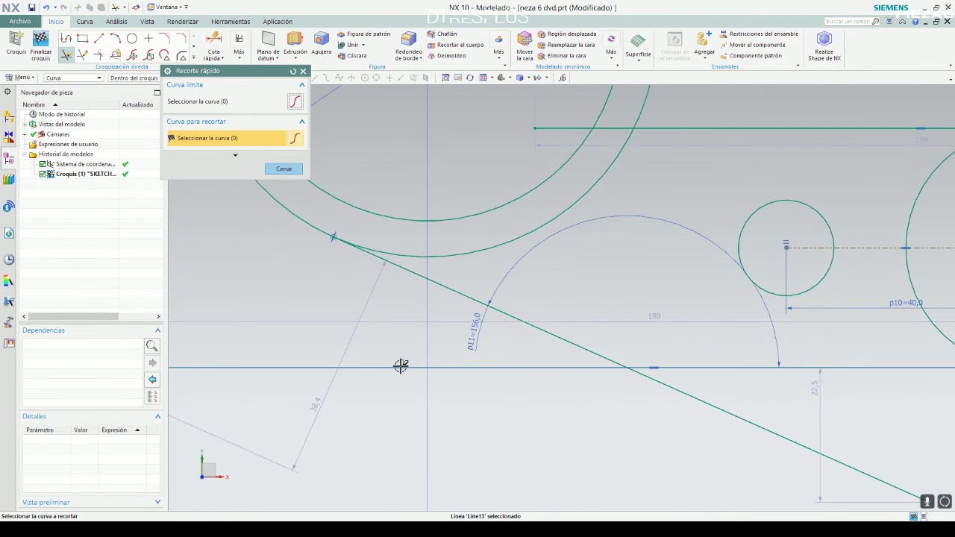
{"action": "scroll", "coordinate": [412, 363], "scroll_direction": "down", "scroll_amount": 3}
{"action": "scroll", "coordinate": [516, 266], "scroll_direction": "up", "scroll_amount": 3}
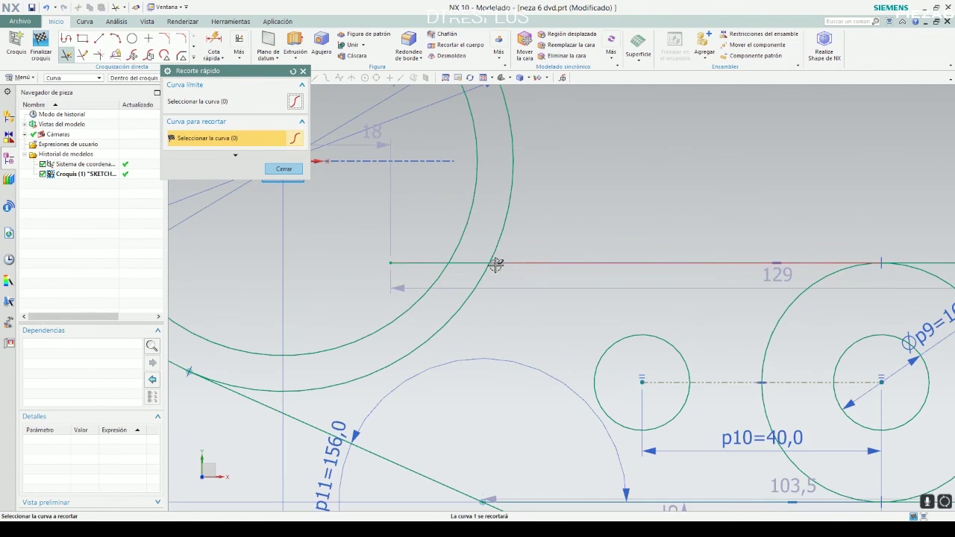
{"action": "left_click", "coordinate": [423, 263]}
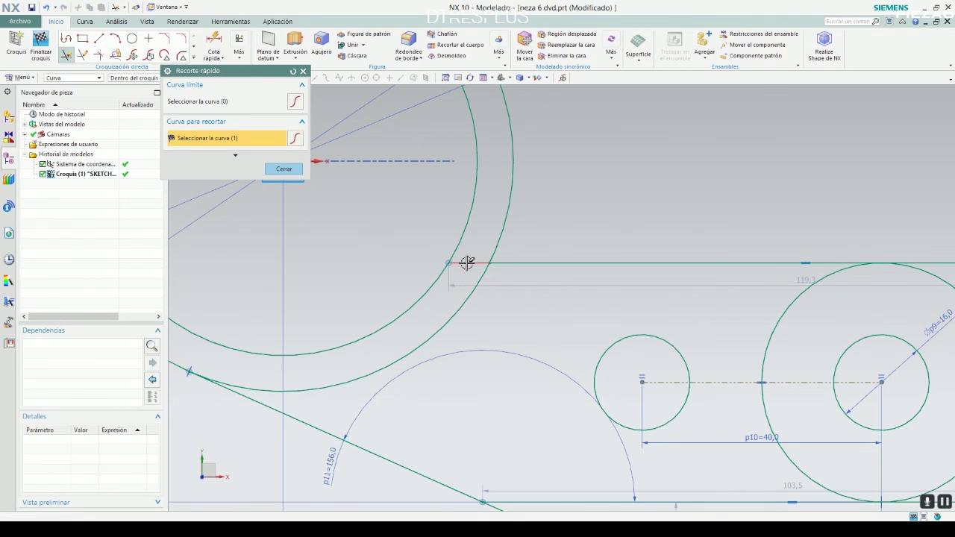
{"action": "scroll", "coordinate": [418, 269], "scroll_direction": "down", "scroll_amount": 3}
{"action": "scroll", "coordinate": [394, 275], "scroll_direction": "down", "scroll_amount": 2}
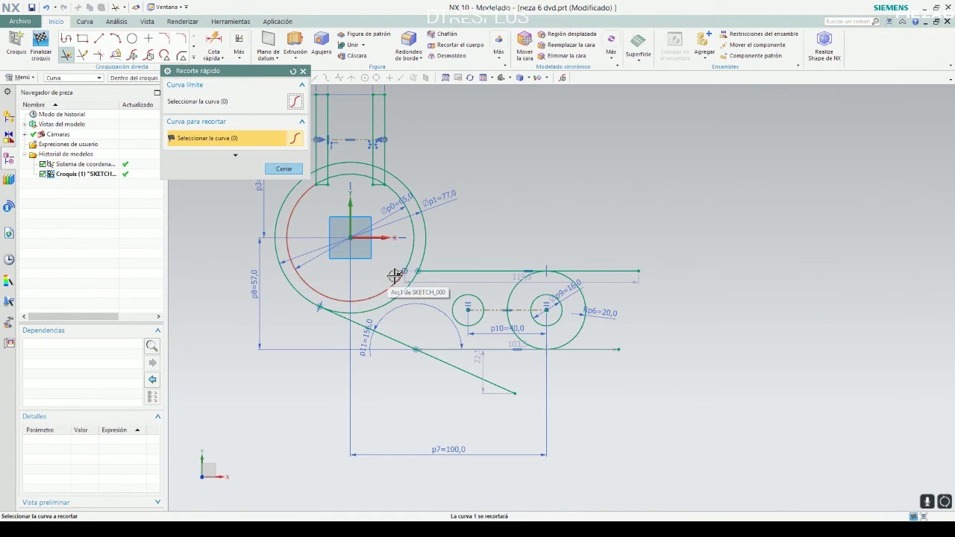
{"action": "scroll", "coordinate": [396, 272], "scroll_direction": "up", "scroll_amount": 1}
{"action": "scroll", "coordinate": [402, 273], "scroll_direction": "up", "scroll_amount": 2}
{"action": "scroll", "coordinate": [402, 265], "scroll_direction": "down", "scroll_amount": 2}
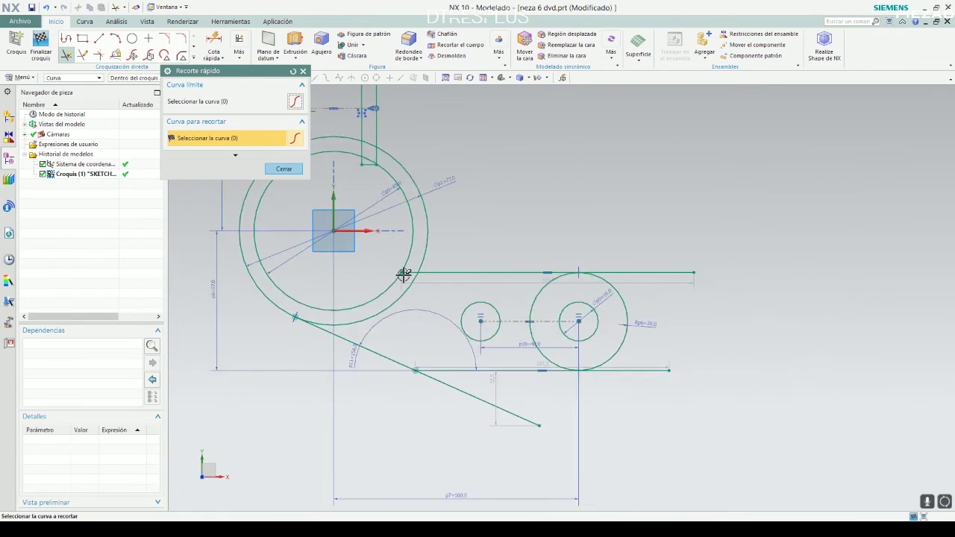
{"action": "scroll", "coordinate": [400, 270], "scroll_direction": "down", "scroll_amount": 2}
{"action": "scroll", "coordinate": [597, 294], "scroll_direction": "up", "scroll_amount": 4}
{"action": "scroll", "coordinate": [522, 224], "scroll_direction": "up", "scroll_amount": 2}
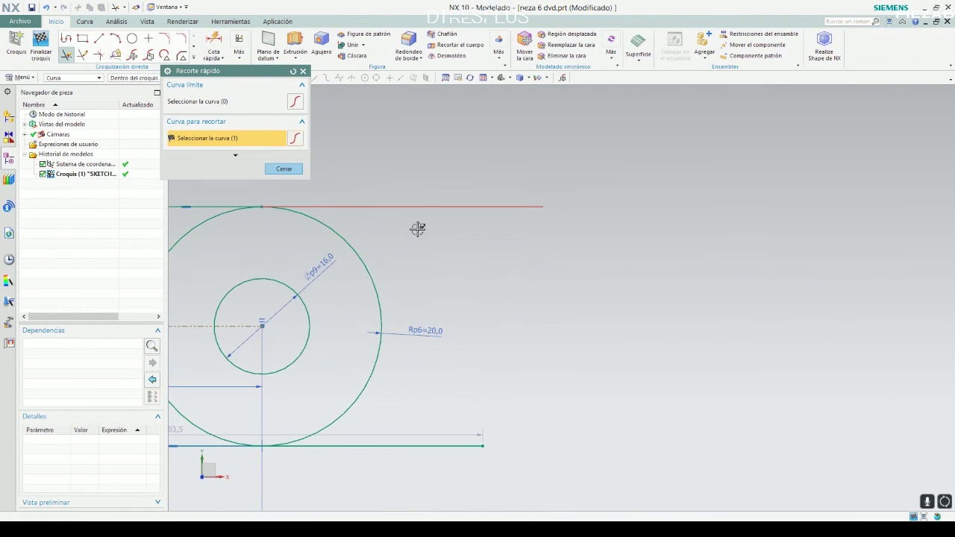
{"action": "left_click", "coordinate": [453, 209]}
Step: Trim the leftover line piece beyond the circle and the slanted line's extra end
{"action": "scroll", "coordinate": [478, 232], "scroll_direction": "down", "scroll_amount": 4}
{"action": "left_click", "coordinate": [452, 302]}
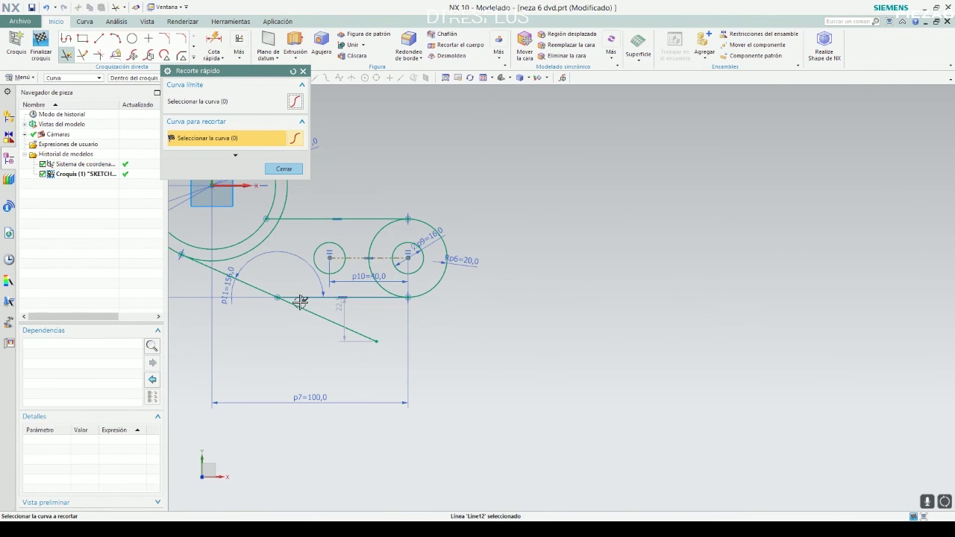
{"action": "left_click", "coordinate": [320, 316]}
{"action": "scroll", "coordinate": [482, 300], "scroll_direction": "down", "scroll_amount": 4}
{"action": "scroll", "coordinate": [356, 281], "scroll_direction": "up", "scroll_amount": 4}
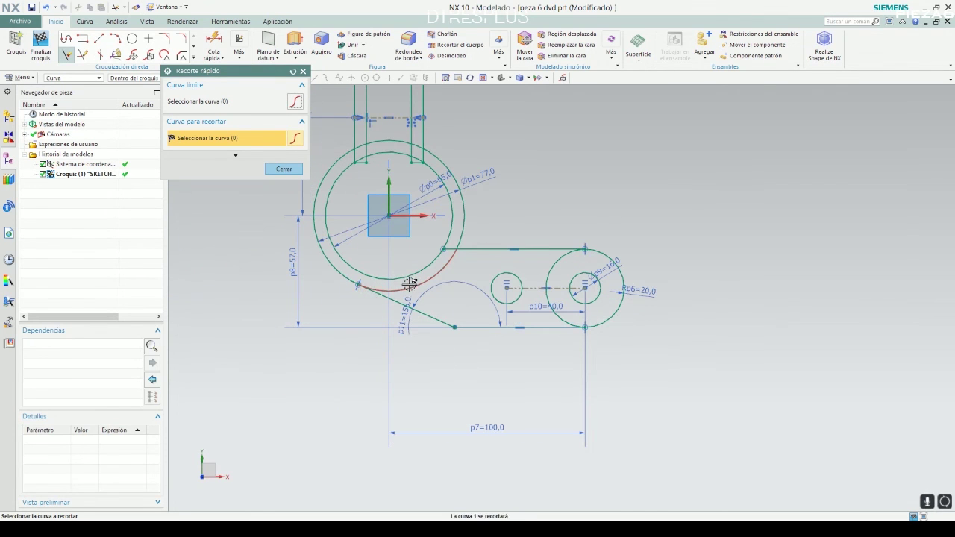
{"action": "left_click", "coordinate": [274, 168]}
{"action": "scroll", "coordinate": [360, 249], "scroll_direction": "down", "scroll_amount": 3}
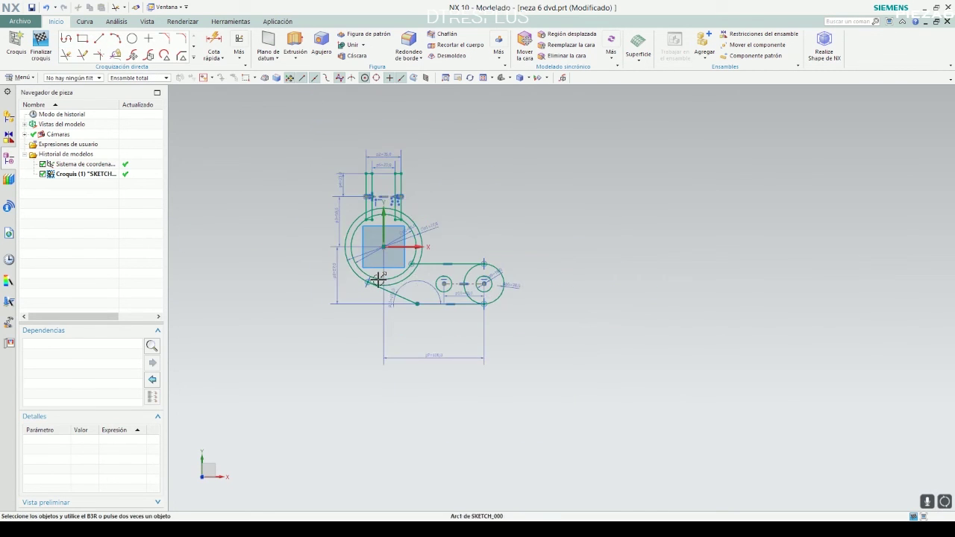
{"action": "scroll", "coordinate": [433, 273], "scroll_direction": "up", "scroll_amount": 3}
{"action": "scroll", "coordinate": [431, 278], "scroll_direction": "up", "scroll_amount": 1}
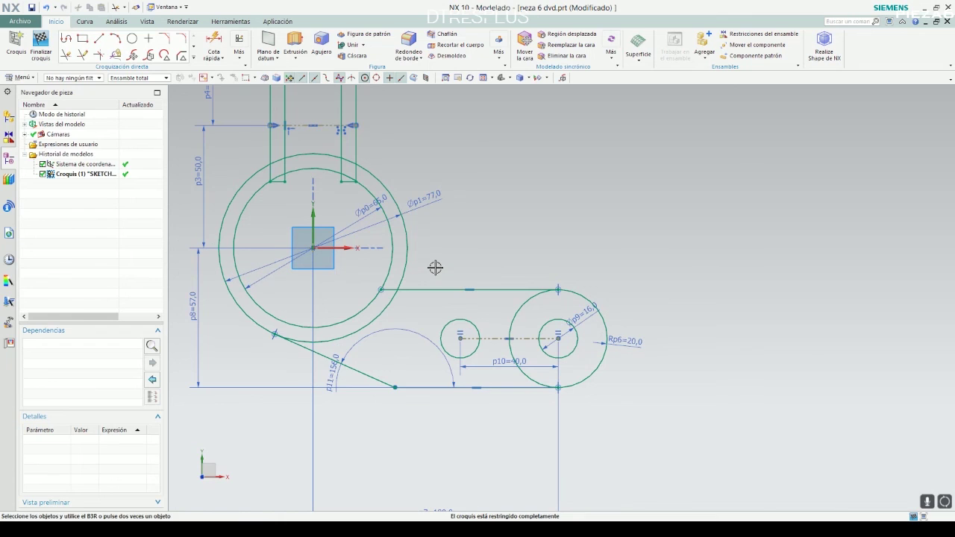
{"action": "key", "text": "alt+Tab"}
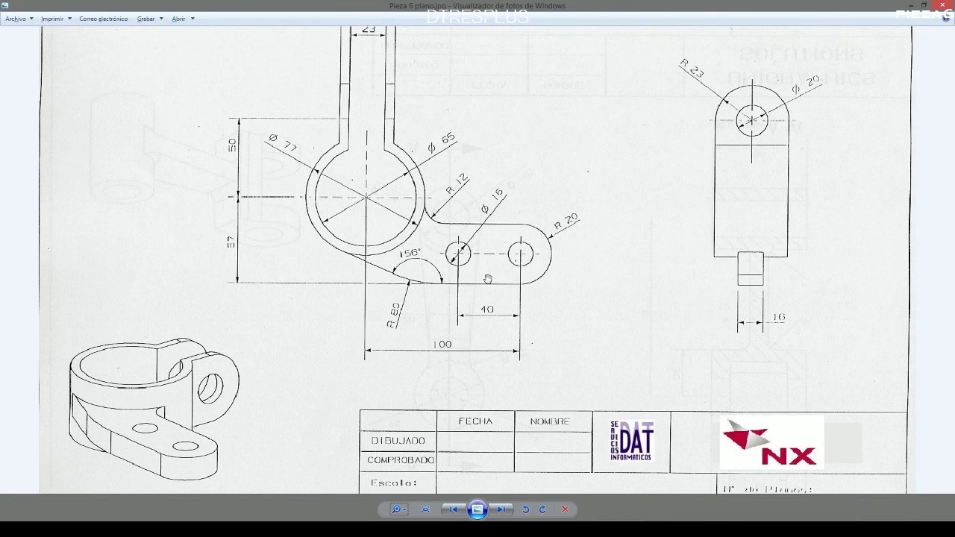
Step: Compare the trimmed sketch against the Pieza 6 drawing's dimensions
{"action": "key", "text": "alt+Tab"}
{"action": "scroll", "coordinate": [433, 291], "scroll_direction": "down", "scroll_amount": 3}
{"action": "scroll", "coordinate": [403, 298], "scroll_direction": "up", "scroll_amount": 3}
{"action": "key", "text": "alt+Tab"}
{"action": "key", "text": "alt+Tab"}
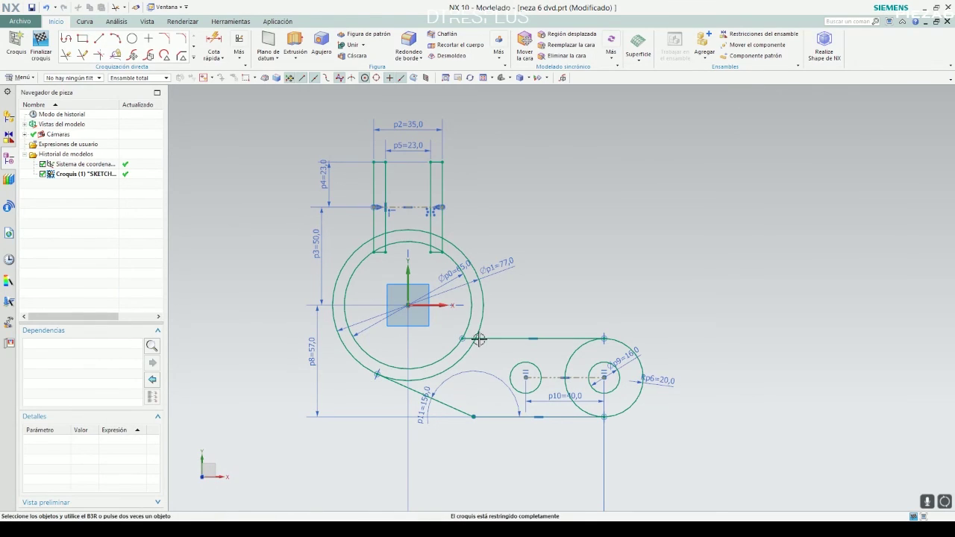
Step: Trim the upper arm line's stub between the ring circles so it ends at the Ø77 ring
{"action": "scroll", "coordinate": [478, 351], "scroll_direction": "down", "scroll_amount": 3}
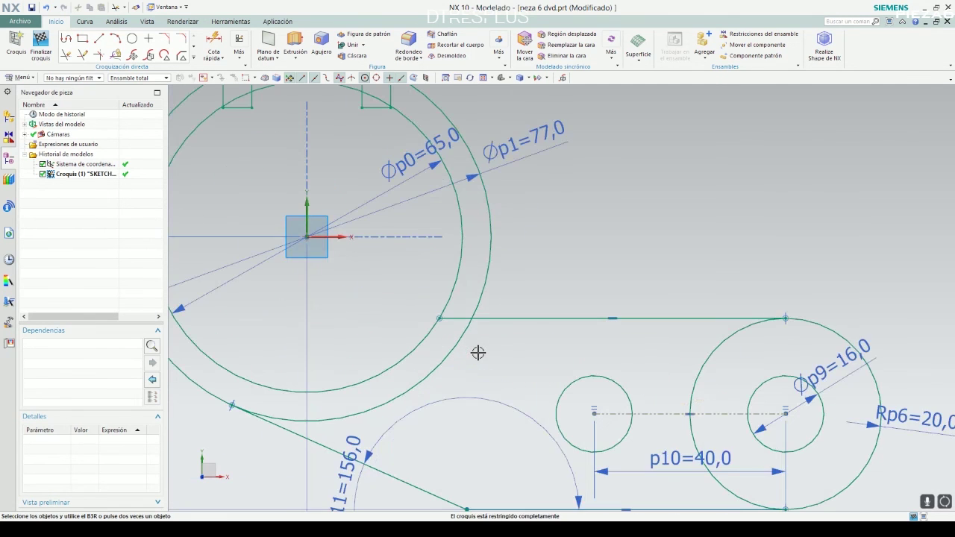
{"action": "scroll", "coordinate": [469, 323], "scroll_direction": "down", "scroll_amount": 2}
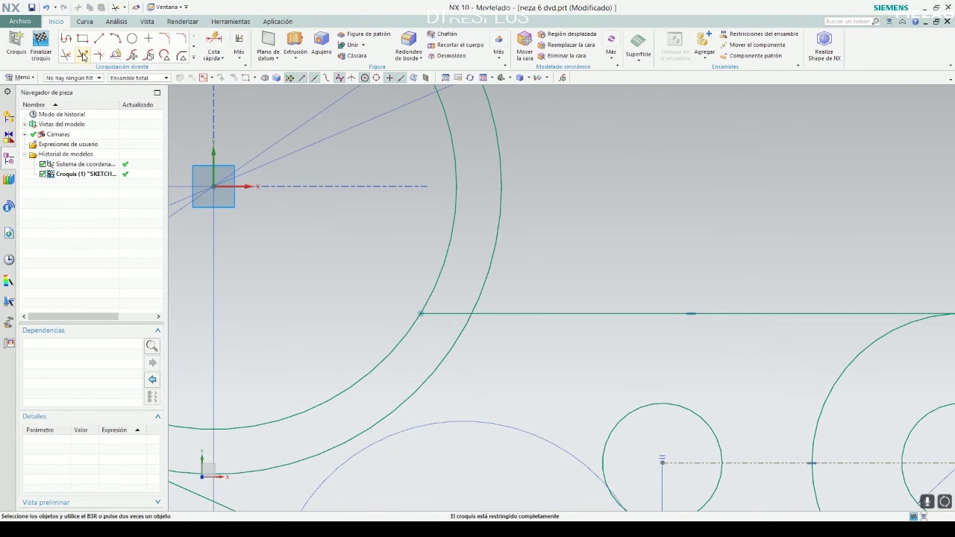
{"action": "left_click", "coordinate": [67, 54]}
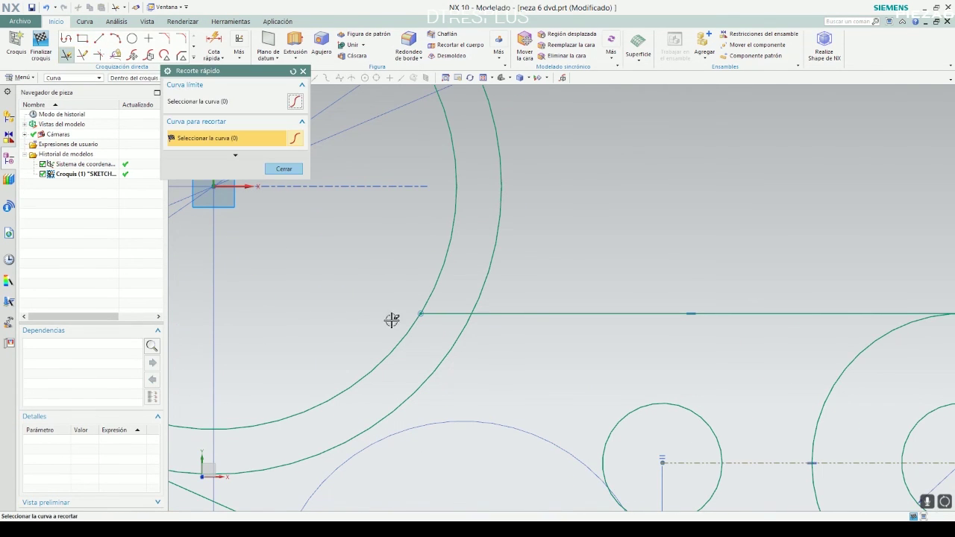
{"action": "left_click", "coordinate": [456, 315]}
{"action": "scroll", "coordinate": [429, 322], "scroll_direction": "down", "scroll_amount": 2}
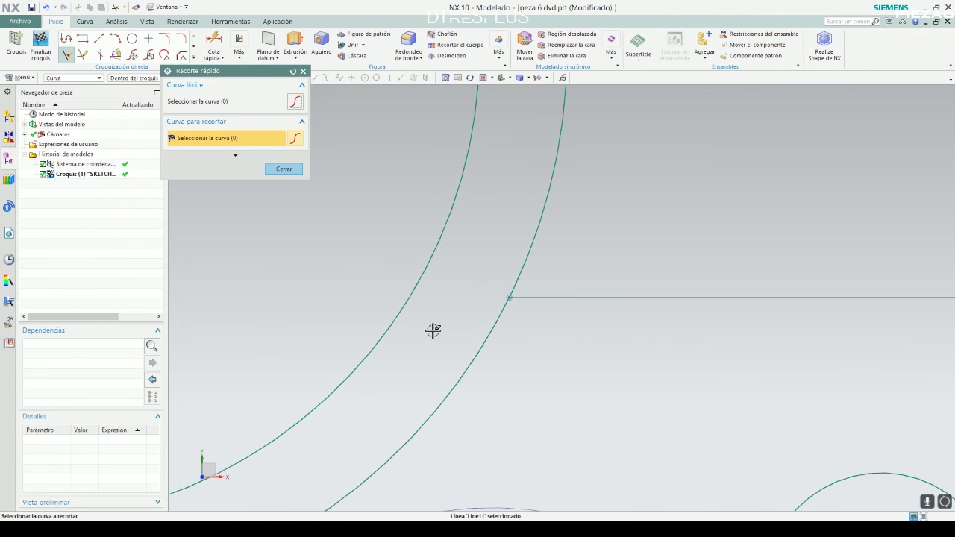
{"action": "left_click", "coordinate": [284, 168]}
{"action": "scroll", "coordinate": [459, 241], "scroll_direction": "up", "scroll_amount": 3}
{"action": "scroll", "coordinate": [473, 256], "scroll_direction": "up", "scroll_amount": 1}
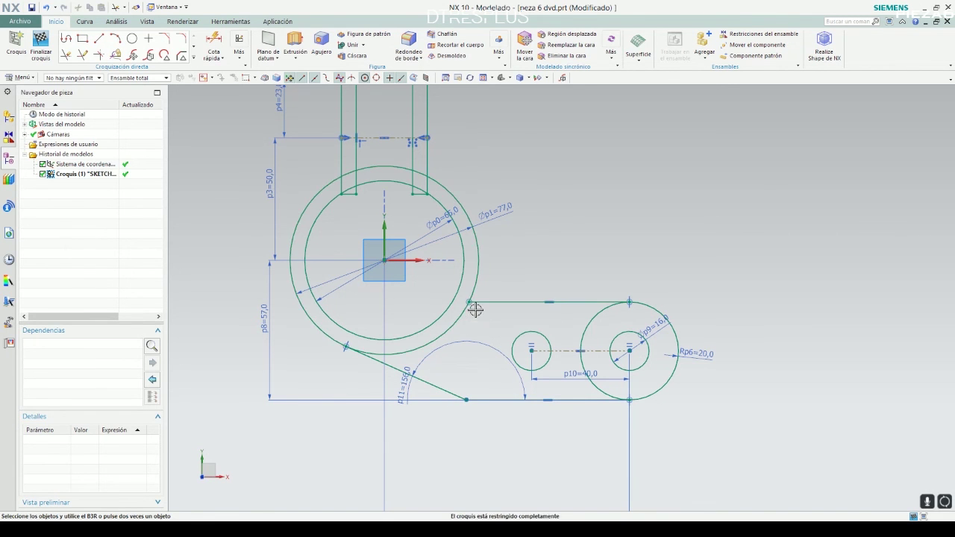
{"action": "key", "text": "alt+Tab"}
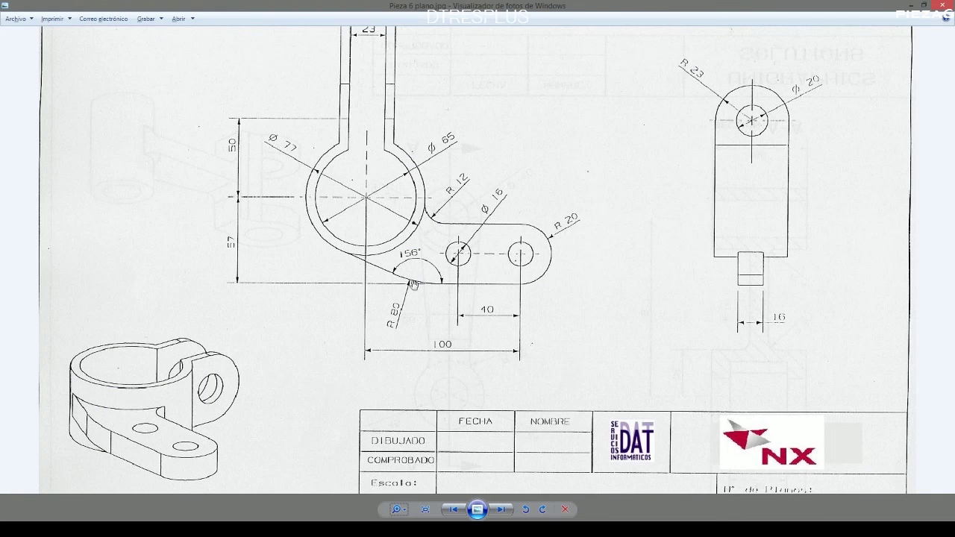
{"action": "key", "text": "alt+Tab"}
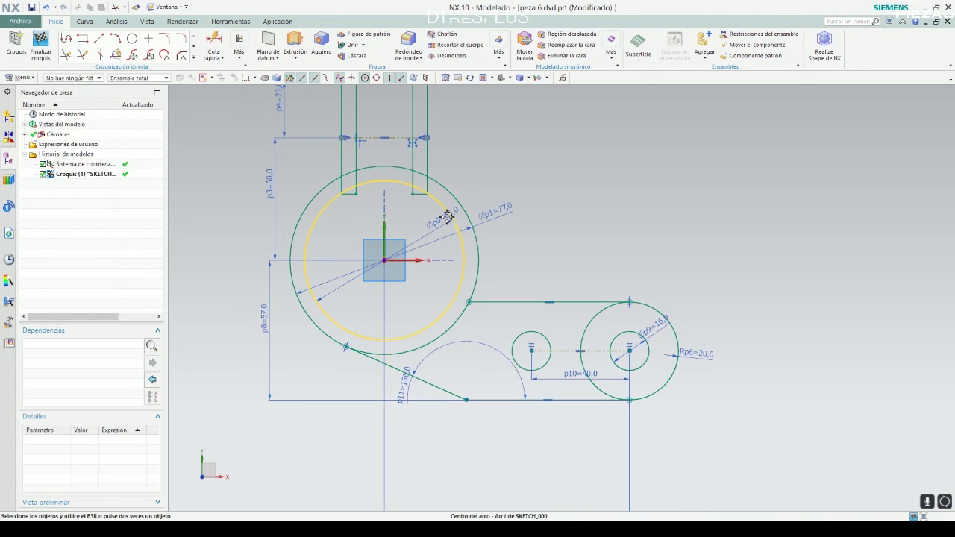
Step: Round the sloping-to-bottom line corner at R80 and blend the outer circle into the arm line at R12
{"action": "left_click", "coordinate": [181, 41]}
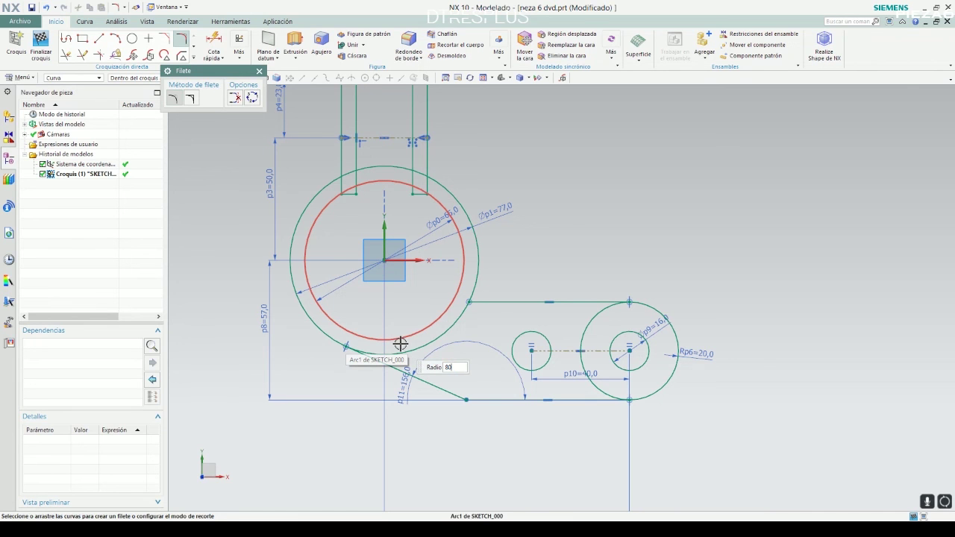
{"action": "left_click", "coordinate": [466, 400]}
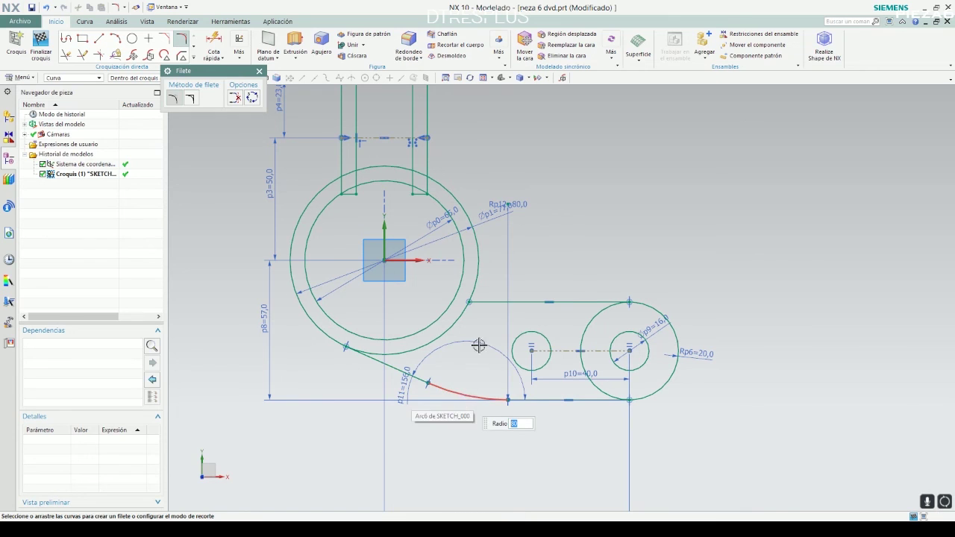
{"action": "left_click", "coordinate": [476, 305]}
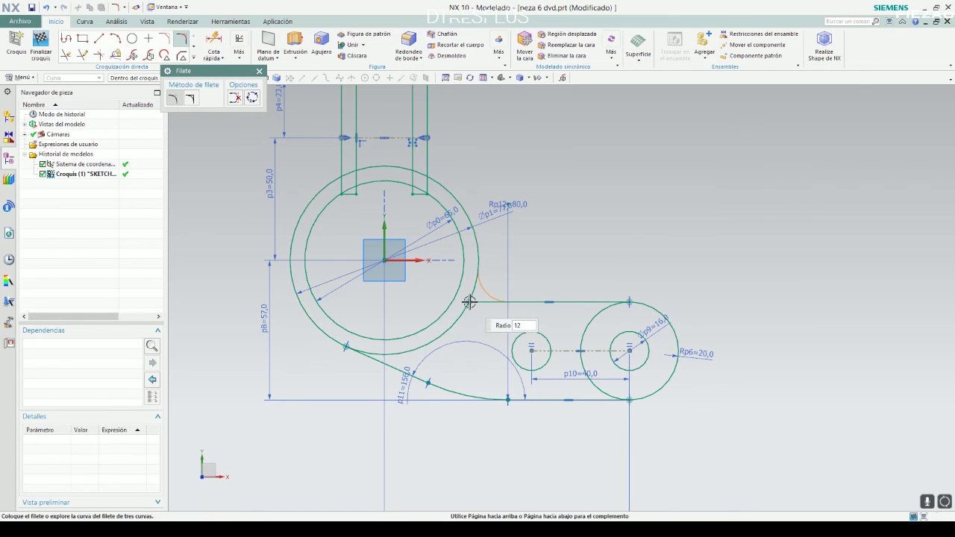
{"action": "left_click", "coordinate": [470, 302]}
{"action": "key", "text": "Escape"}
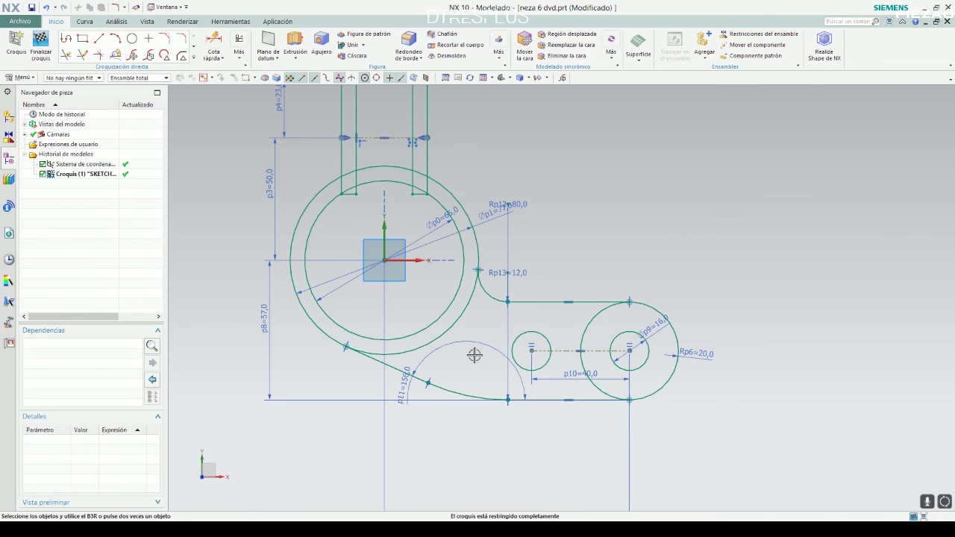
{"action": "scroll", "coordinate": [477, 321], "scroll_direction": "down", "scroll_amount": 3}
{"action": "scroll", "coordinate": [564, 353], "scroll_direction": "up", "scroll_amount": 3}
{"action": "scroll", "coordinate": [565, 353], "scroll_direction": "up", "scroll_amount": 2}
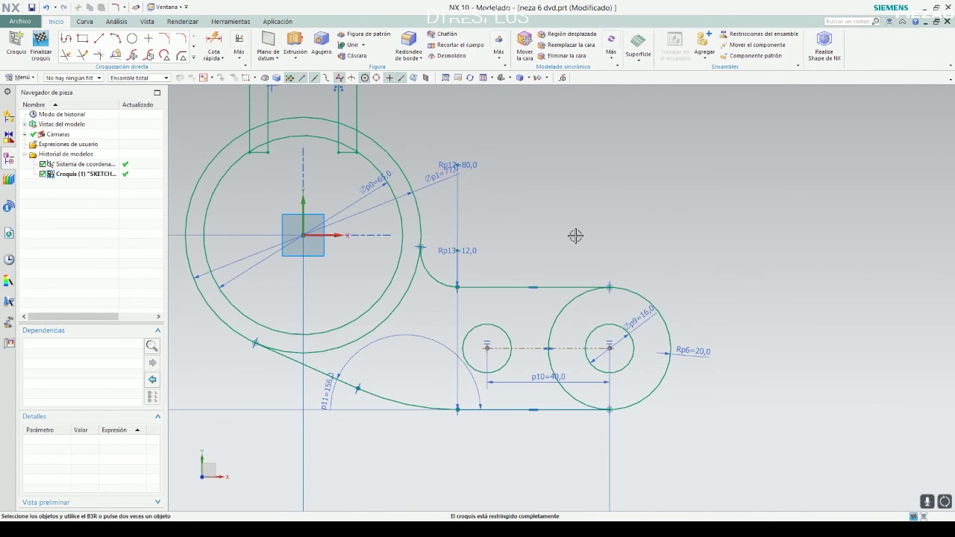
Step: Check the Pieza 6 reference drawing against the sketch
{"action": "key", "text": "alt+Tab"}
{"action": "key", "text": "alt+Tab"}
{"action": "scroll", "coordinate": [733, 244], "scroll_direction": "down", "scroll_amount": 2}
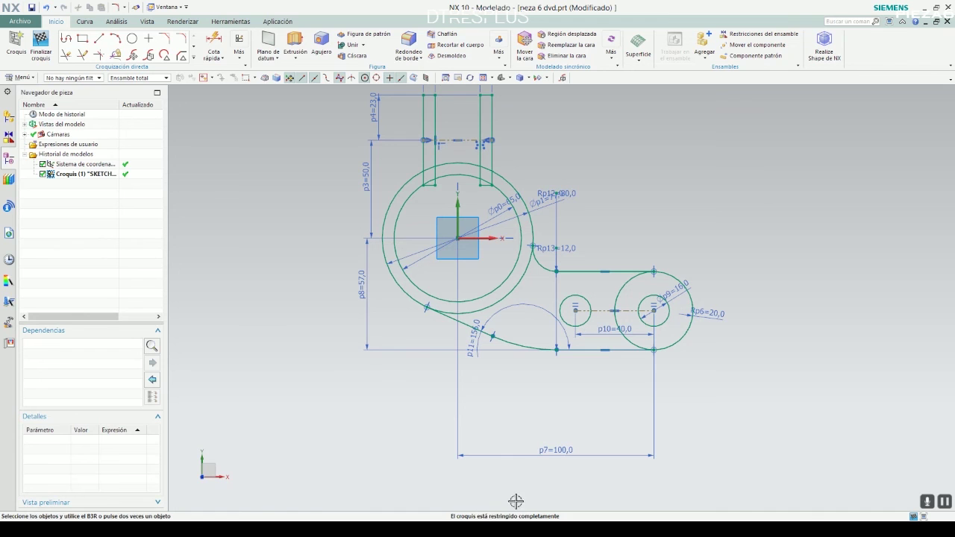
{"action": "scroll", "coordinate": [713, 403], "scroll_direction": "down", "scroll_amount": 1}
{"action": "scroll", "coordinate": [727, 171], "scroll_direction": "up", "scroll_amount": 1}
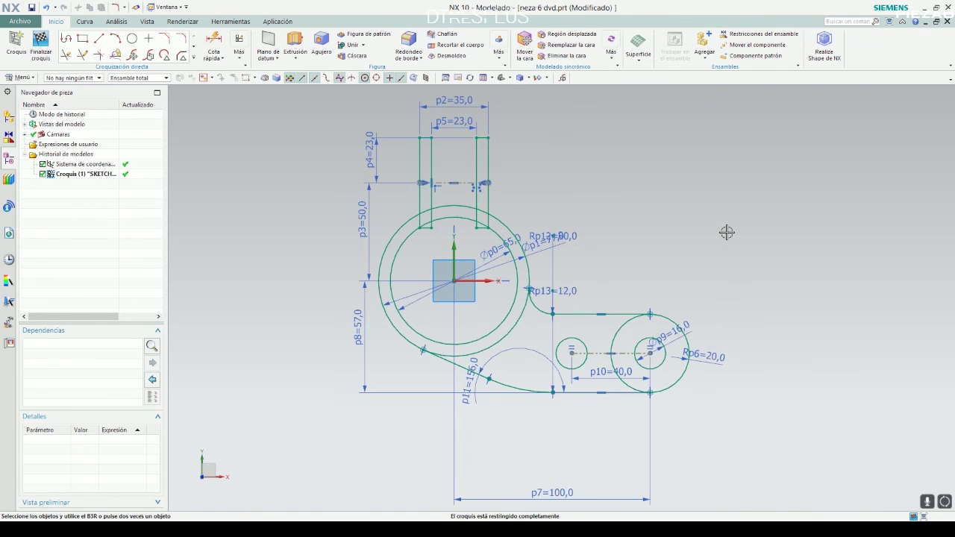
Step: Reposition the Ø77, R80, 156 and R12 dimension labels clear of the clamp profile
{"action": "left_click_drag", "start_coordinate": [558, 239], "coordinate": [509, 276]}
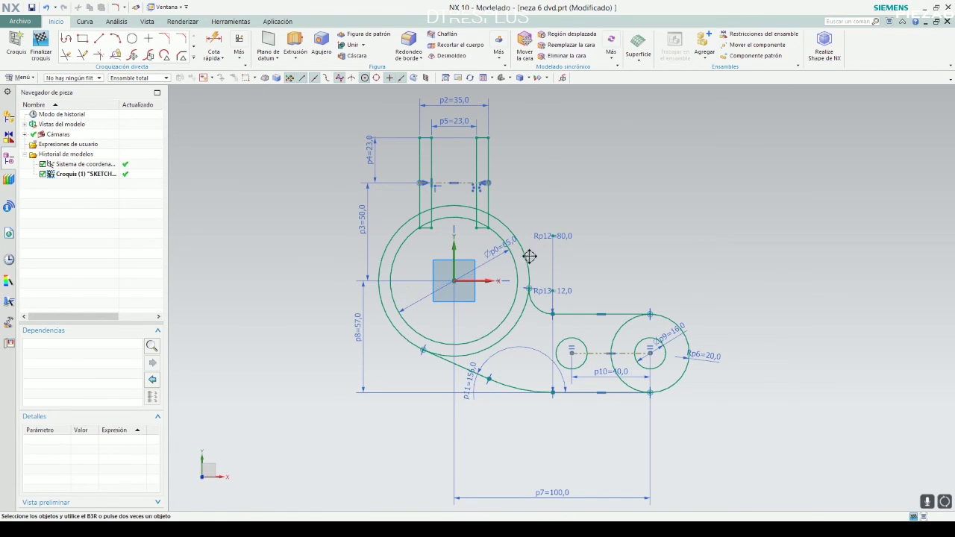
{"action": "left_click_drag", "start_coordinate": [509, 276], "coordinate": [553, 195]}
{"action": "left_click_drag", "start_coordinate": [558, 236], "coordinate": [523, 337]}
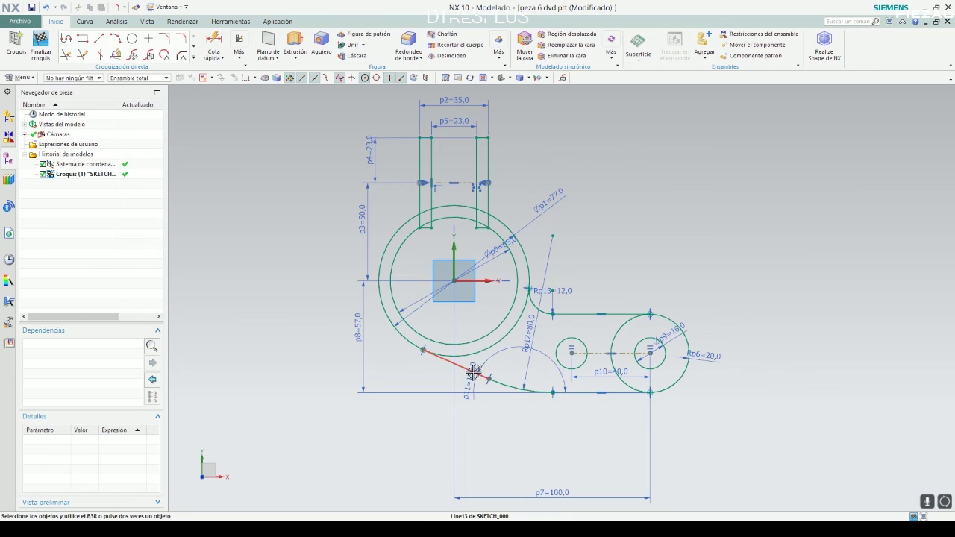
{"action": "left_click_drag", "start_coordinate": [473, 366], "coordinate": [500, 358]}
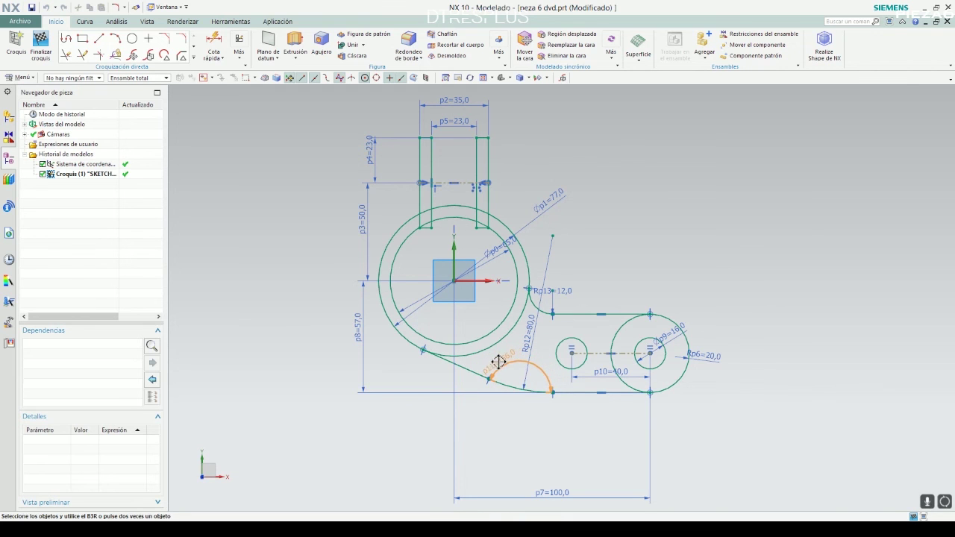
{"action": "left_click_drag", "start_coordinate": [556, 290], "coordinate": [621, 250]}
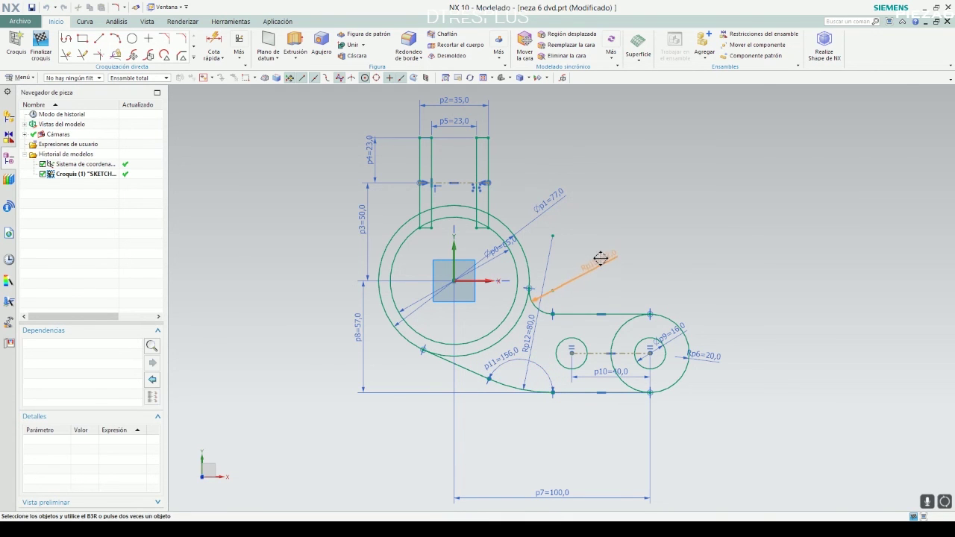
{"action": "key", "text": "alt+Tab"}
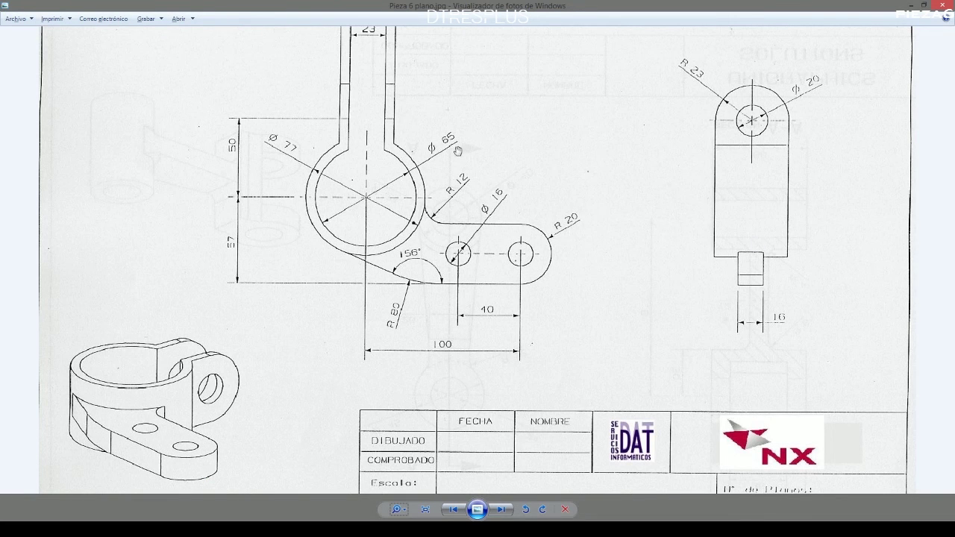
Step: Zoom out to view the entire Pieza 6 sheet, then go back to the NX sketch
{"action": "scroll", "coordinate": [458, 158], "scroll_direction": "down", "scroll_amount": 3}
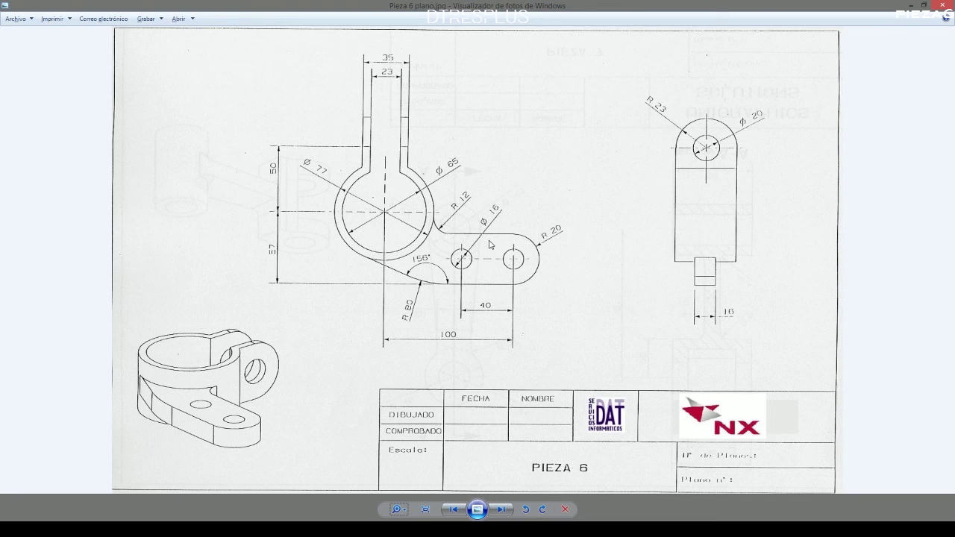
{"action": "key", "text": "alt+Tab"}
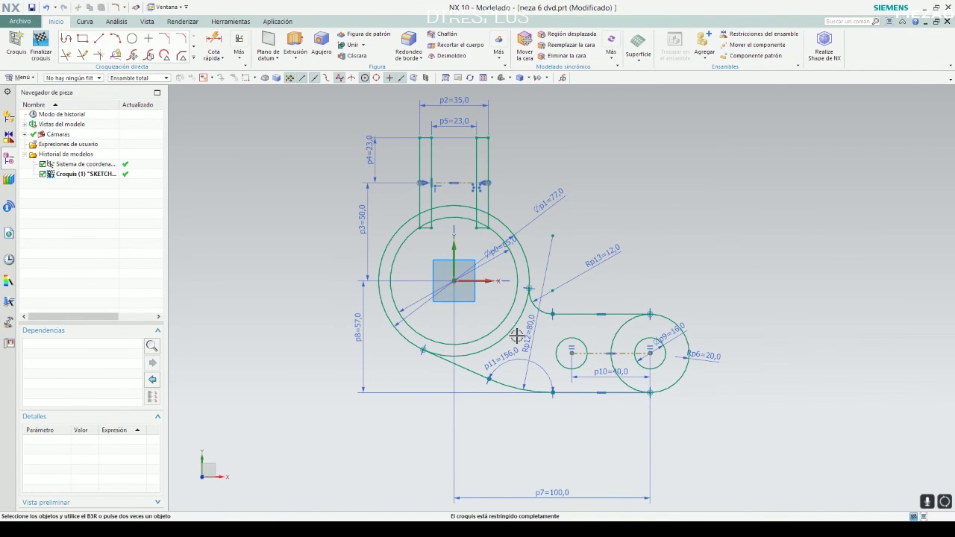
Step: Compare with the drawing, finish the sketch (Finalizar croquis), and orbit to see the clamp curves in 3D
{"action": "mouse_move", "coordinate": [488, 262]}
{"action": "middle_mouse_down"}
{"action": "mouse_move", "coordinate": [482, 236]}
{"action": "mouse_move", "coordinate": [485, 250]}
{"action": "middle_mouse_up"}
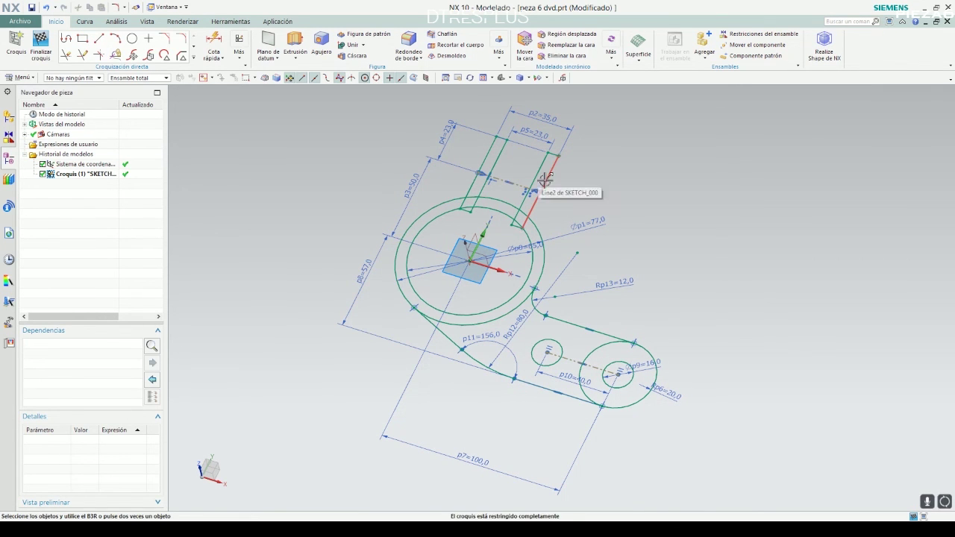
{"action": "key", "text": "alt+Tab"}
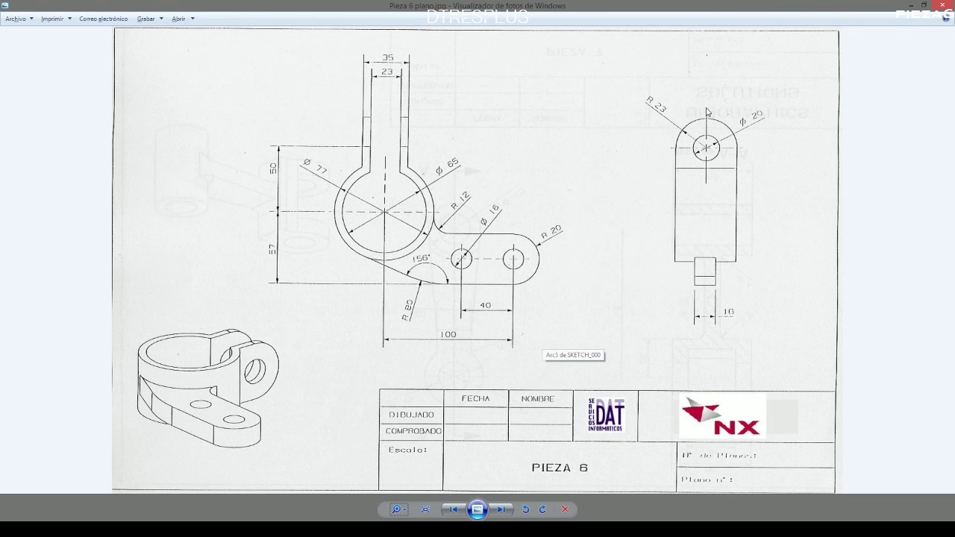
{"action": "key", "text": "alt+Tab"}
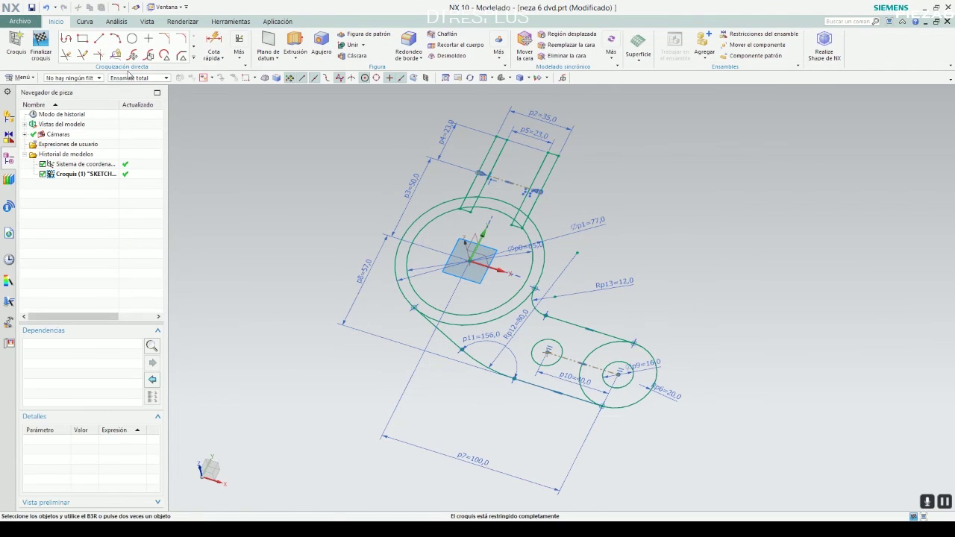
{"action": "left_click", "coordinate": [41, 41]}
{"action": "mouse_move", "coordinate": [494, 156]}
{"action": "middle_mouse_down"}
{"action": "mouse_move", "coordinate": [514, 183]}
{"action": "mouse_move", "coordinate": [508, 206]}
{"action": "mouse_move", "coordinate": [218, 111]}
{"action": "middle_mouse_up"}
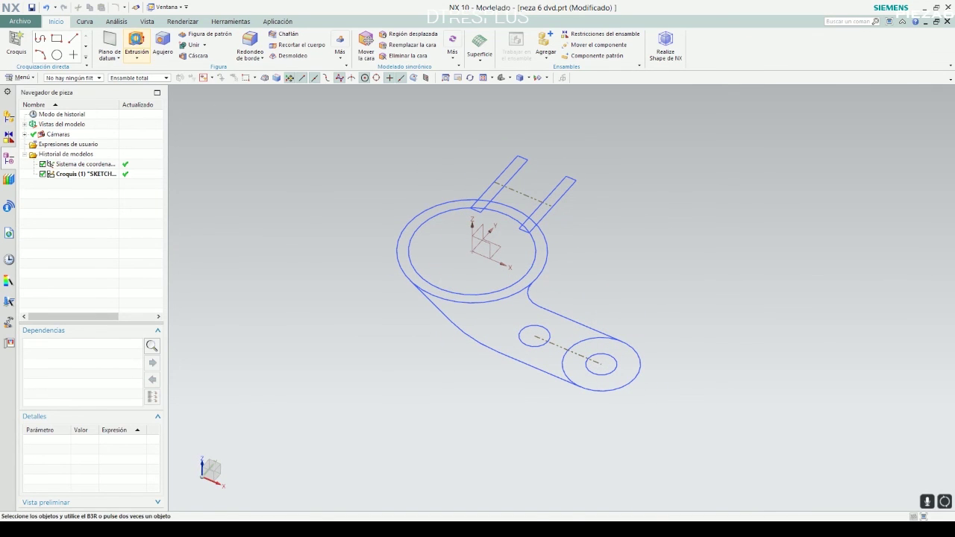
Step: Start an extrusion using the Curvas límite de la región rule and select the ring and both lug strips
{"action": "left_click", "coordinate": [135, 44]}
{"action": "left_click_drag", "start_coordinate": [241, 76], "coordinate": [202, 146]}
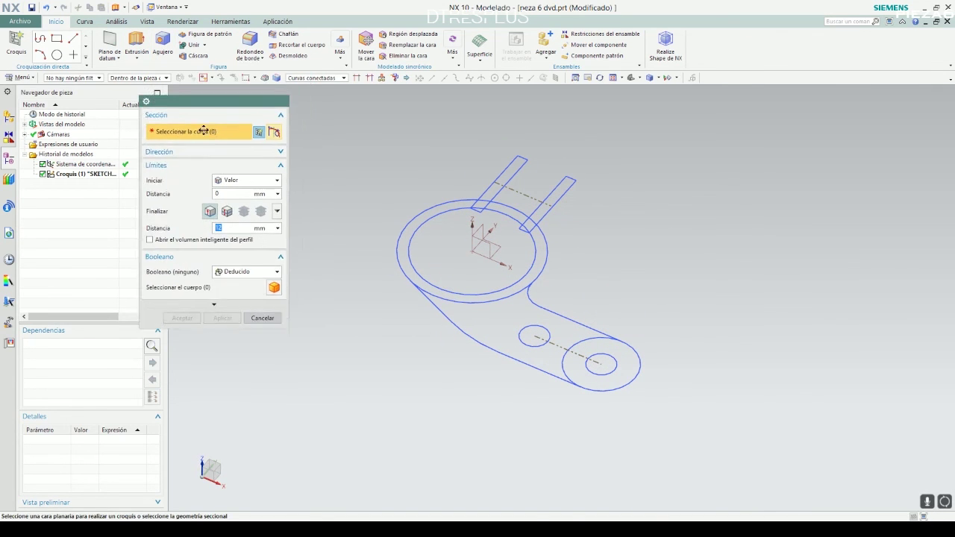
{"action": "left_click", "coordinate": [322, 78]}
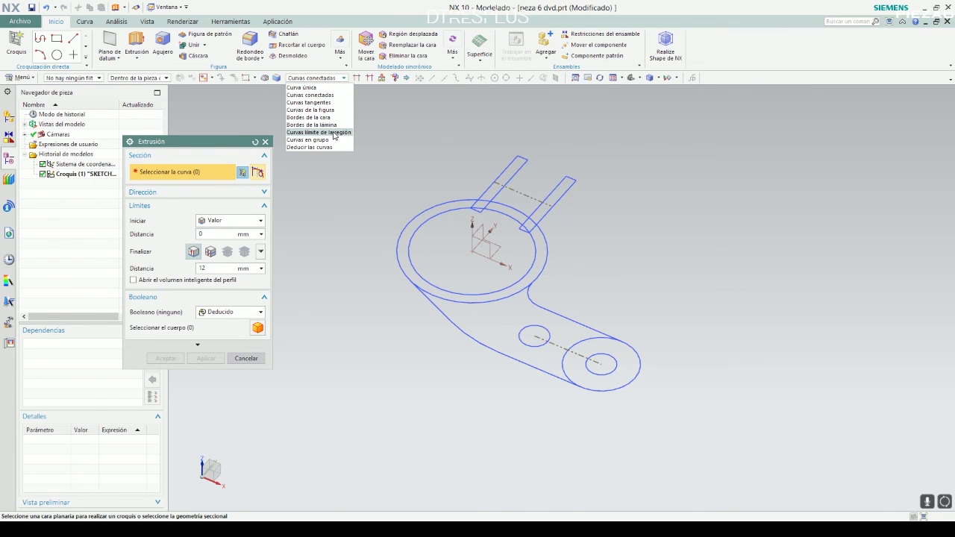
{"action": "left_click", "coordinate": [338, 137]}
{"action": "scroll", "coordinate": [500, 179], "scroll_direction": "up", "scroll_amount": 3}
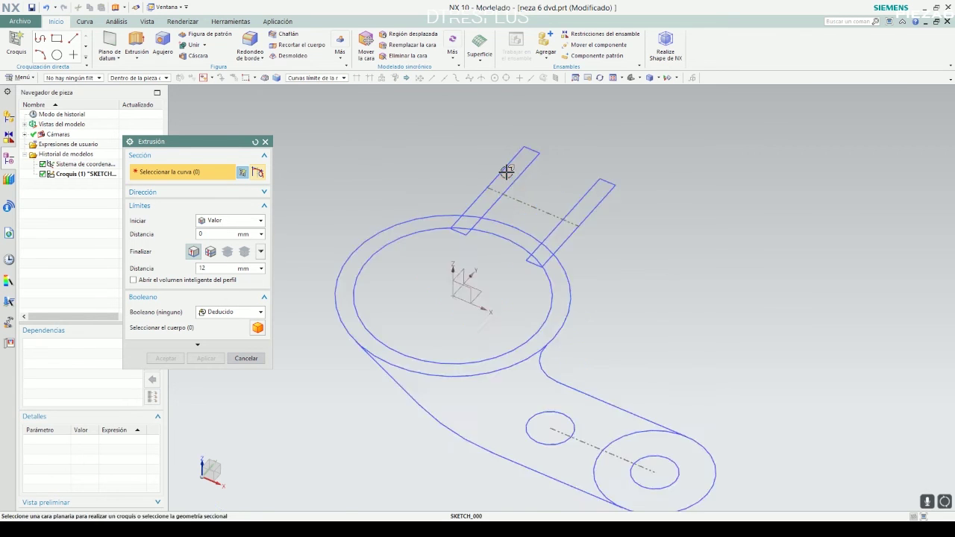
{"action": "scroll", "coordinate": [507, 182], "scroll_direction": "up", "scroll_amount": 3}
{"action": "left_click", "coordinate": [506, 183]}
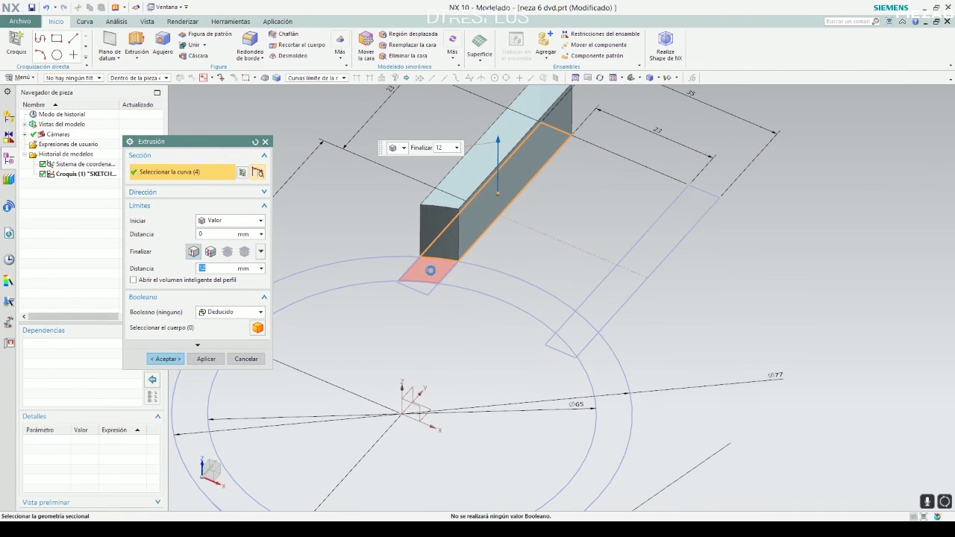
{"action": "left_click", "coordinate": [365, 273]}
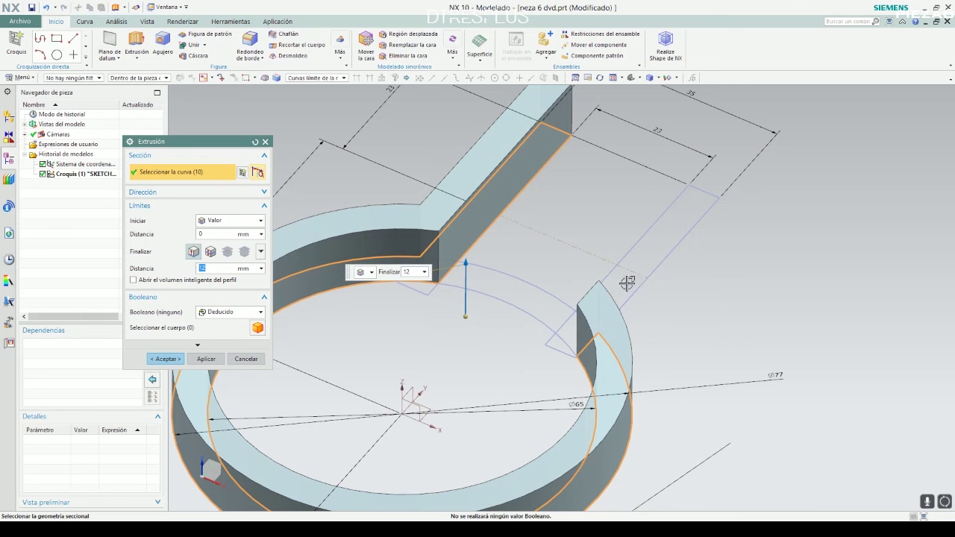
{"action": "left_click", "coordinate": [646, 250]}
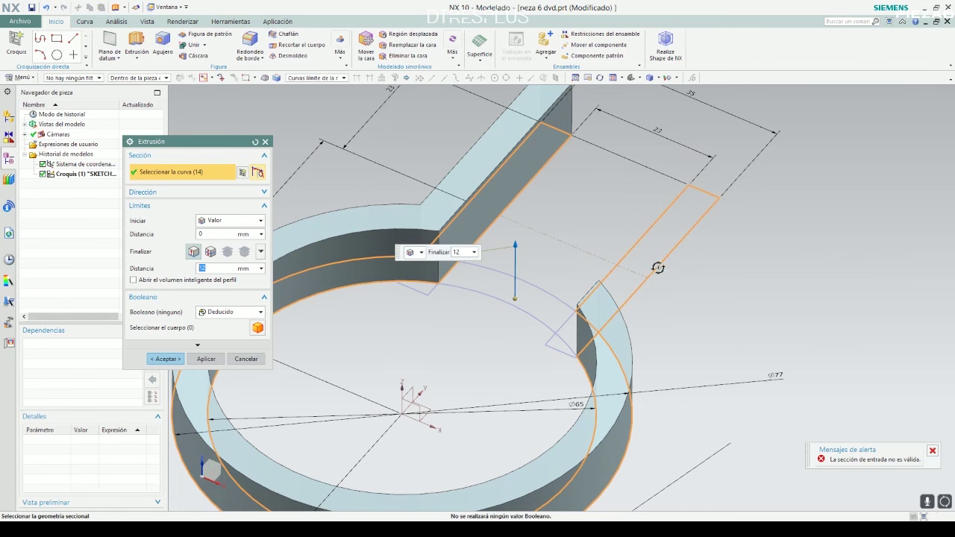
Step: Set the extrusion start to Valor simétrico and enter a distance of 46
{"action": "scroll", "coordinate": [656, 269], "scroll_direction": "up", "scroll_amount": 3}
{"action": "scroll", "coordinate": [498, 192], "scroll_direction": "down", "scroll_amount": 3}
{"action": "scroll", "coordinate": [498, 191], "scroll_direction": "down", "scroll_amount": 3}
{"action": "mouse_move", "coordinate": [478, 179]}
{"action": "middle_mouse_down"}
{"action": "mouse_move", "coordinate": [450, 145]}
{"action": "mouse_move", "coordinate": [476, 152]}
{"action": "middle_mouse_up"}
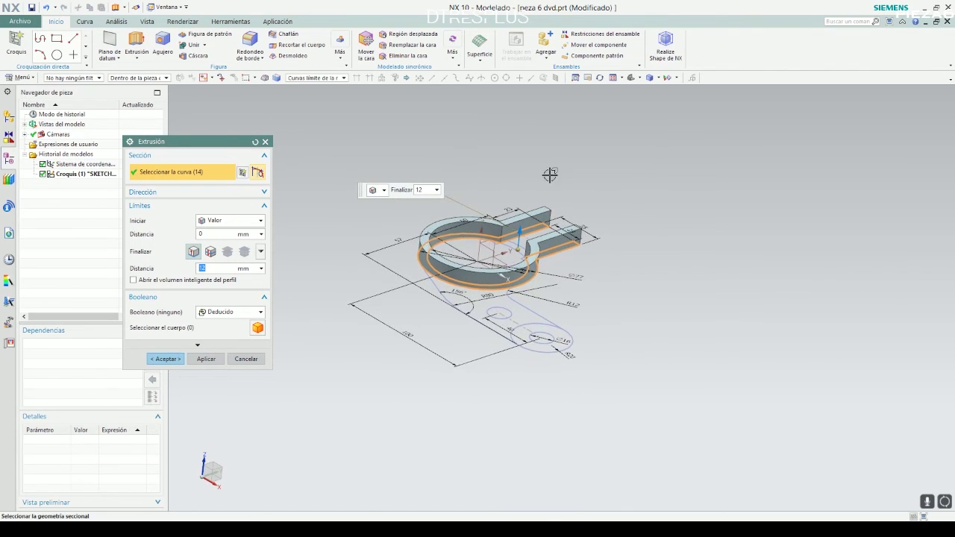
{"action": "scroll", "coordinate": [493, 232], "scroll_direction": "up", "scroll_amount": 2}
{"action": "scroll", "coordinate": [493, 231], "scroll_direction": "up", "scroll_amount": 2}
{"action": "left_click", "coordinate": [260, 220]}
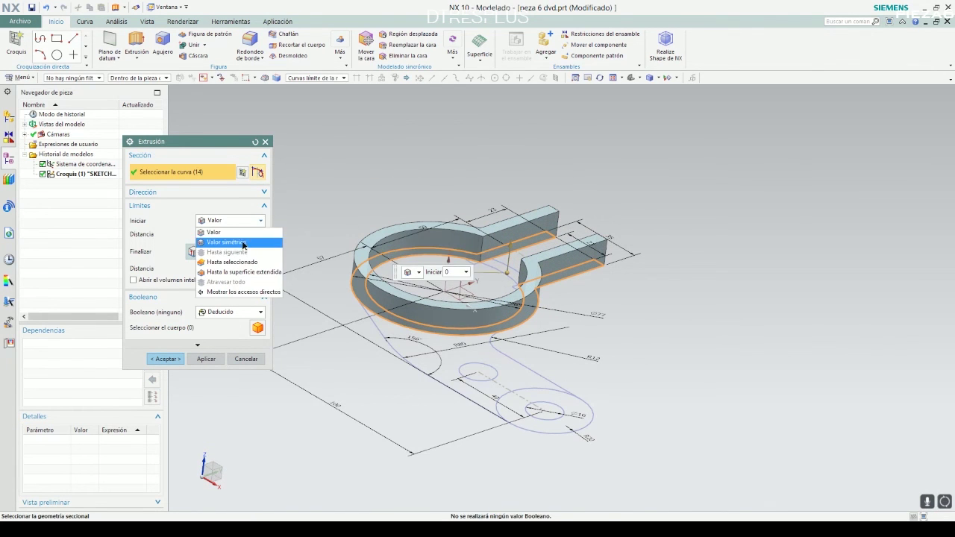
{"action": "left_click", "coordinate": [231, 243]}
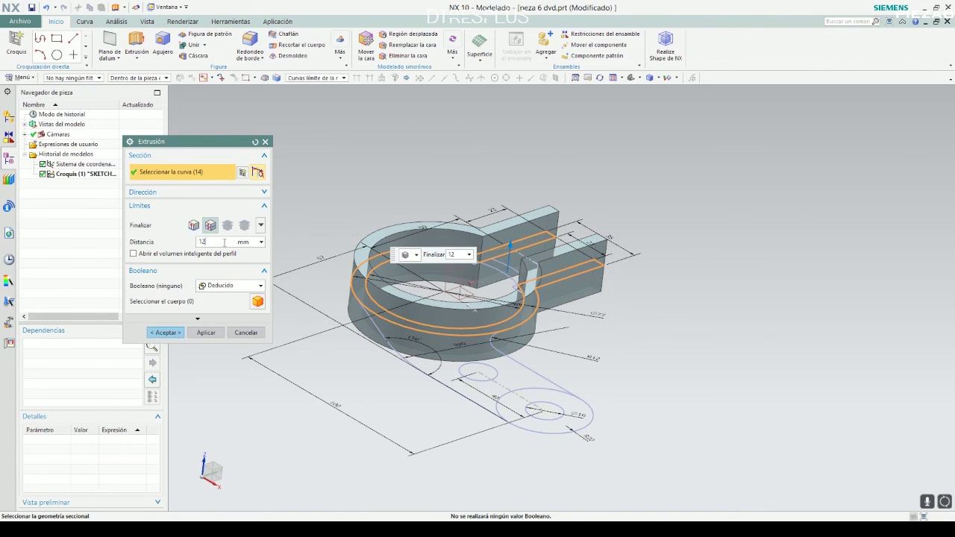
{"action": "key", "text": "alt+Tab"}
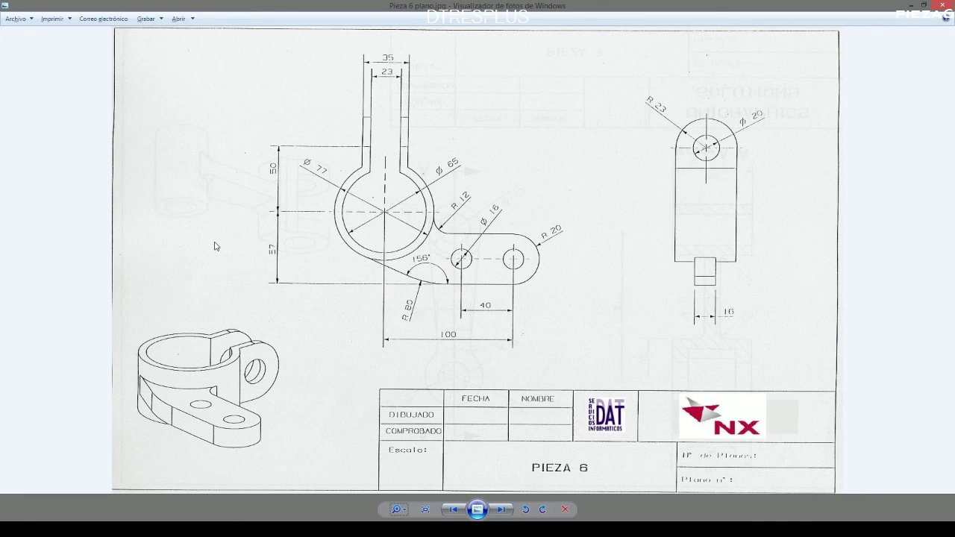
{"action": "key", "text": "alt+Tab"}
{"action": "type", "text": "46"}
{"action": "key", "text": "Return"}
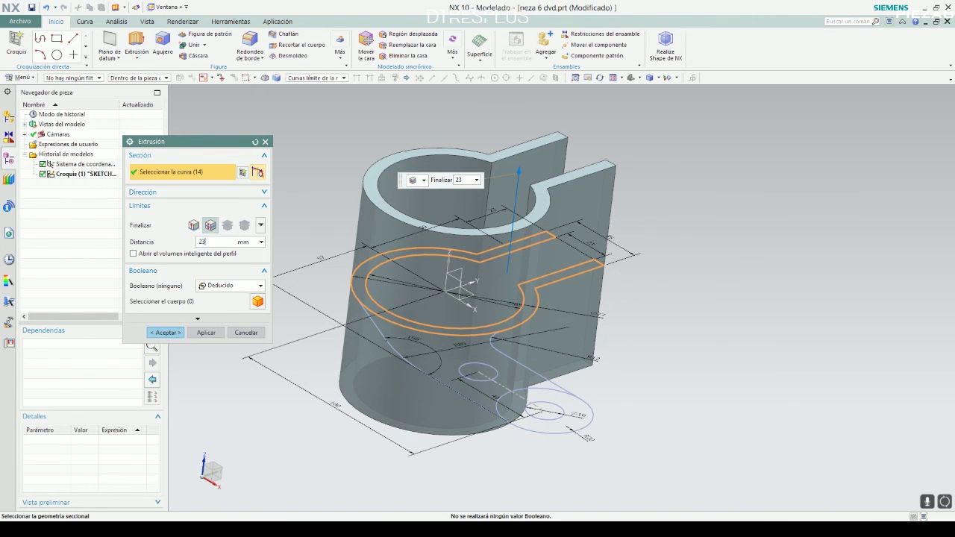
Step: Verify against the drawing and accept the symmetric ring-and-lug extrusion as Extrusión (2)
{"action": "key", "text": "alt+Tab"}
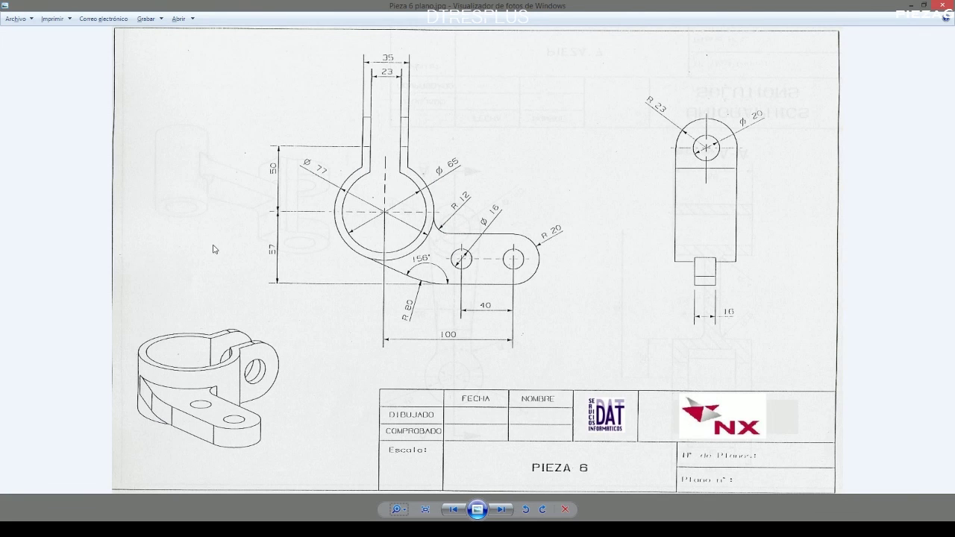
{"action": "key", "text": "alt+Tab"}
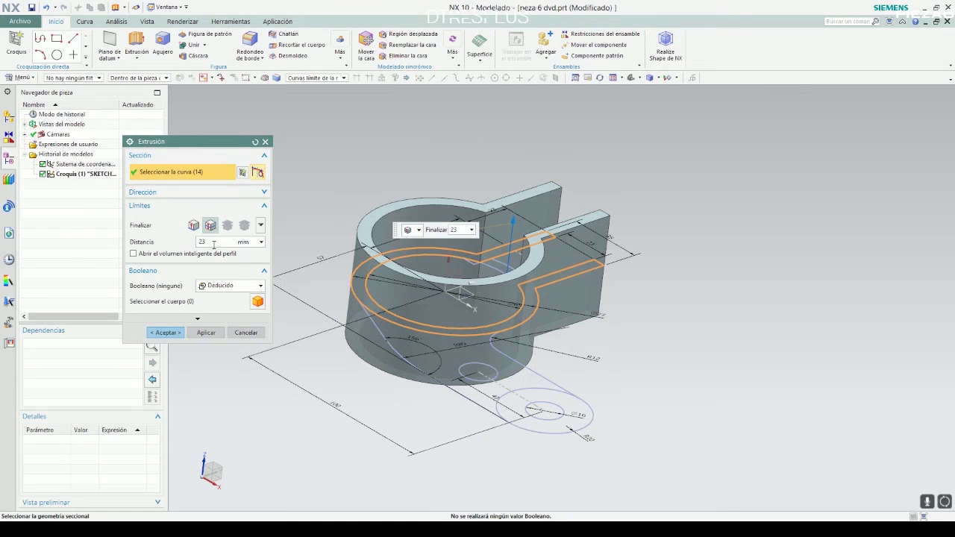
{"action": "mouse_move", "coordinate": [638, 119]}
{"action": "middle_mouse_down"}
{"action": "mouse_move", "coordinate": [580, 125]}
{"action": "mouse_move", "coordinate": [604, 143]}
{"action": "middle_mouse_up"}
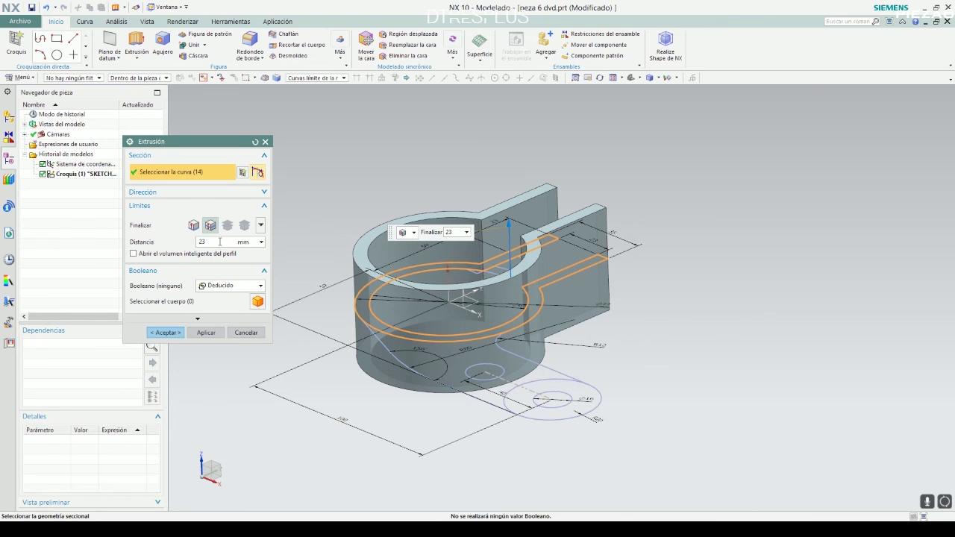
{"action": "left_click", "coordinate": [167, 334]}
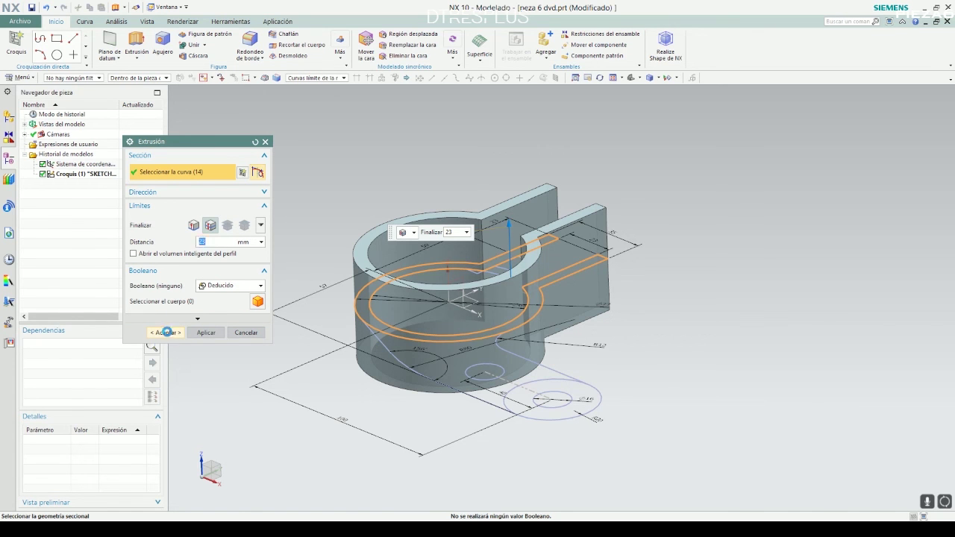
{"action": "mouse_move", "coordinate": [455, 207]}
{"action": "middle_mouse_down"}
{"action": "mouse_move", "coordinate": [495, 216]}
{"action": "mouse_move", "coordinate": [426, 219]}
{"action": "middle_mouse_up"}
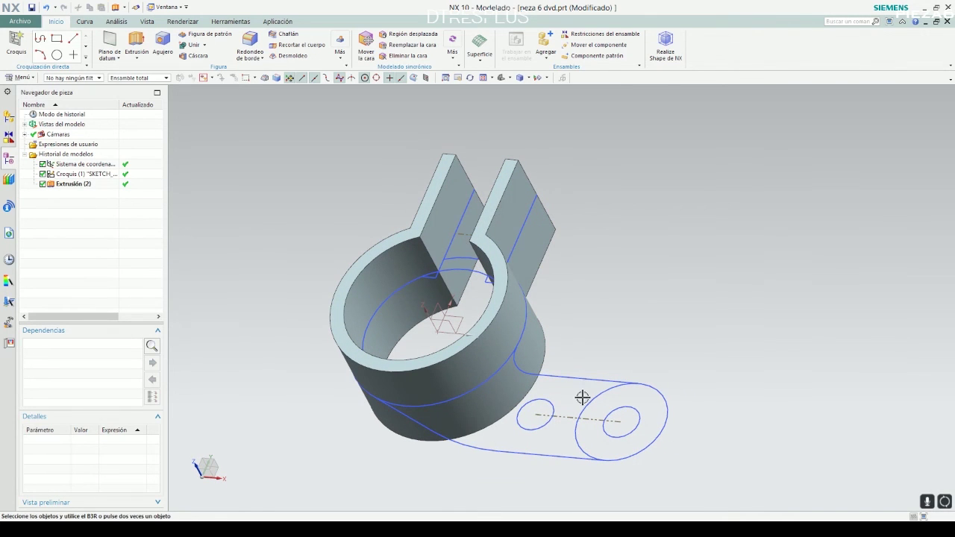
{"action": "left_click", "coordinate": [138, 39]}
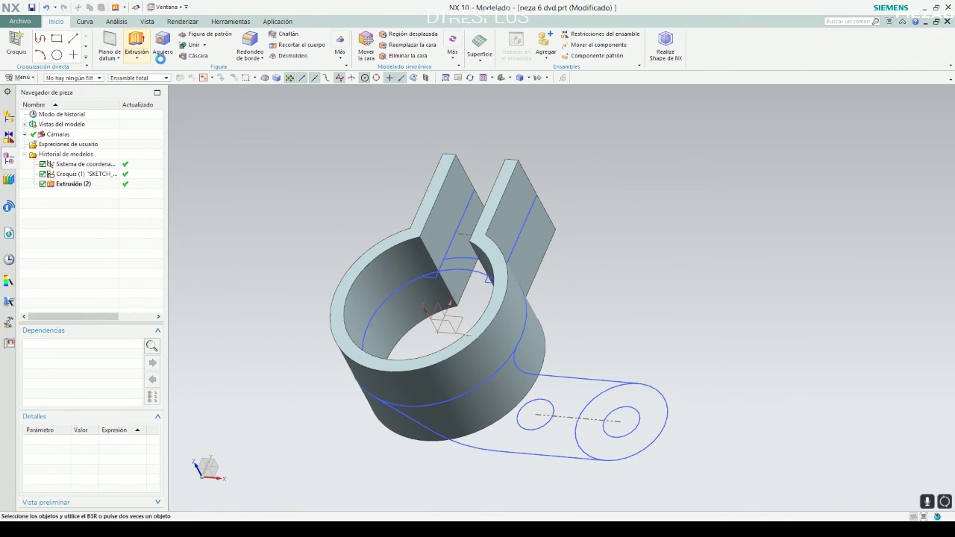
Step: Extrude the two-hole arm region symmetrically with distance 16/2, united with the clamp body
{"action": "left_click", "coordinate": [320, 78]}
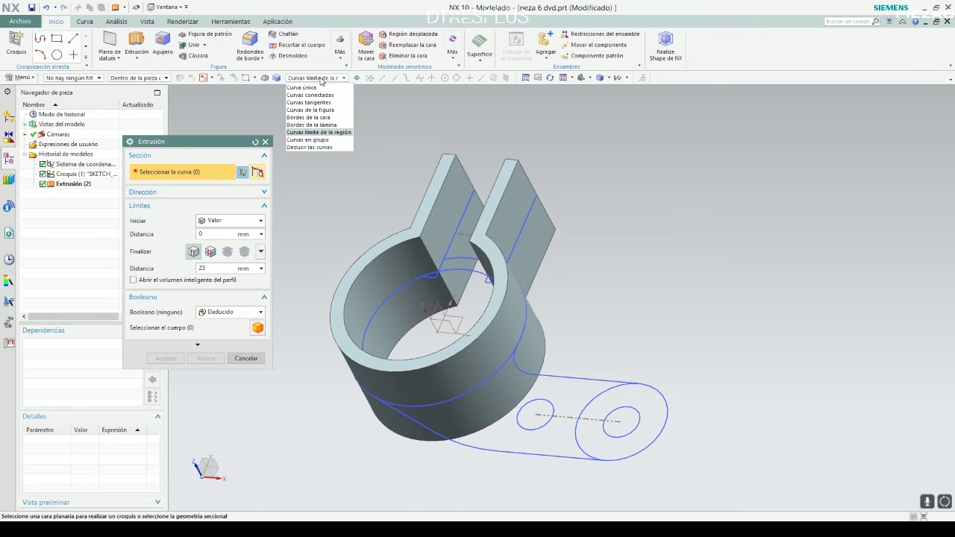
{"action": "left_click", "coordinate": [317, 128]}
{"action": "left_click", "coordinate": [556, 390]}
{"action": "type", "text": "16"}
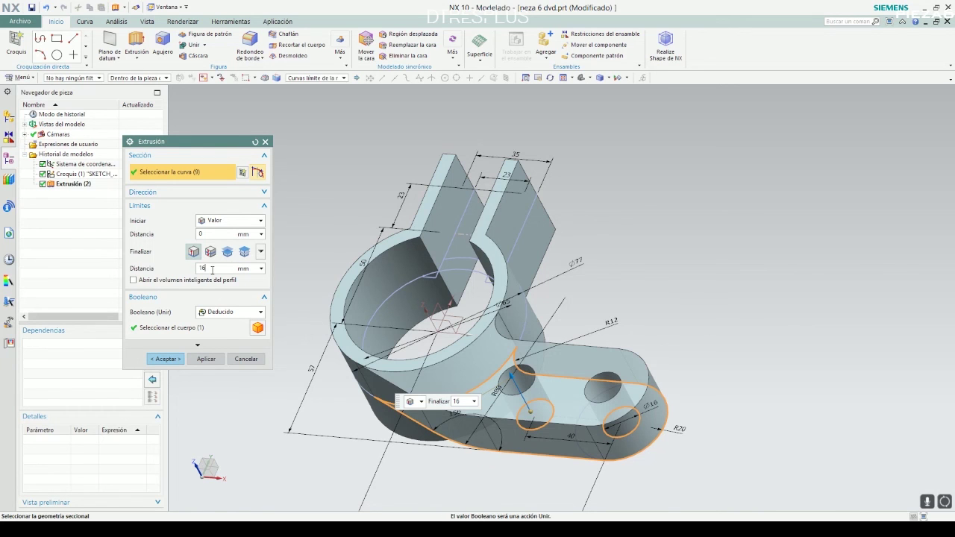
{"action": "double_click", "coordinate": [211, 269]}
{"action": "left_click", "coordinate": [211, 252]}
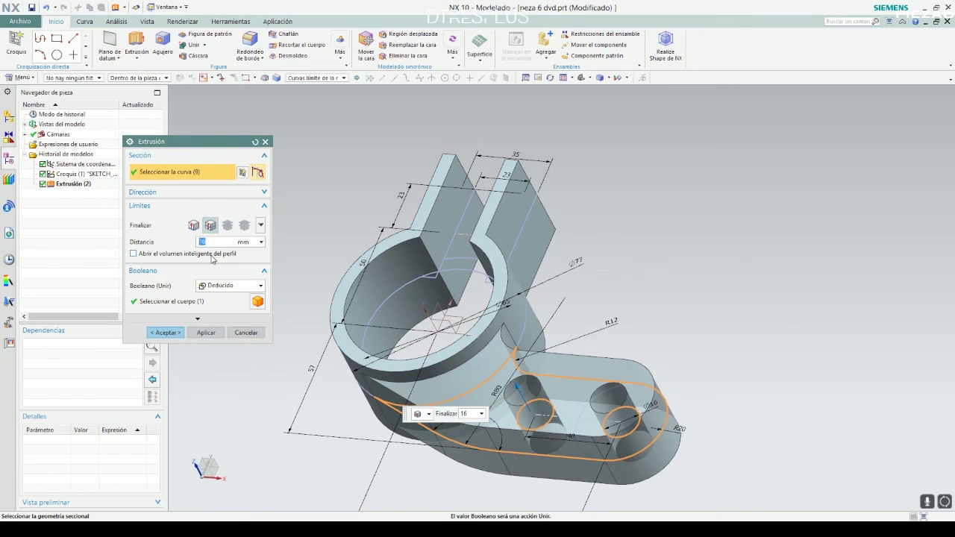
{"action": "middle_click_drag", "start_coordinate": [641, 342], "coordinate": [627, 298]}
{"action": "type", "text": "/2"}
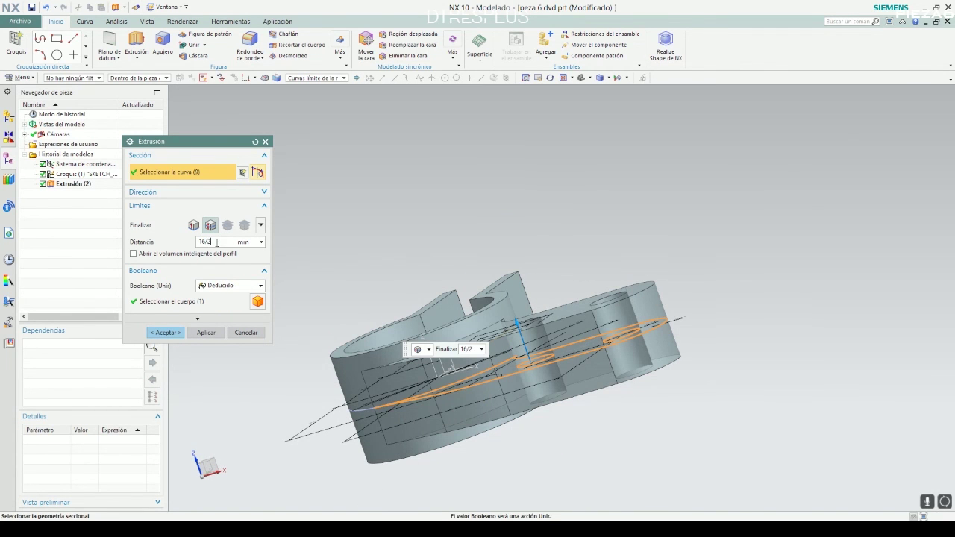
{"action": "key", "text": "Return"}
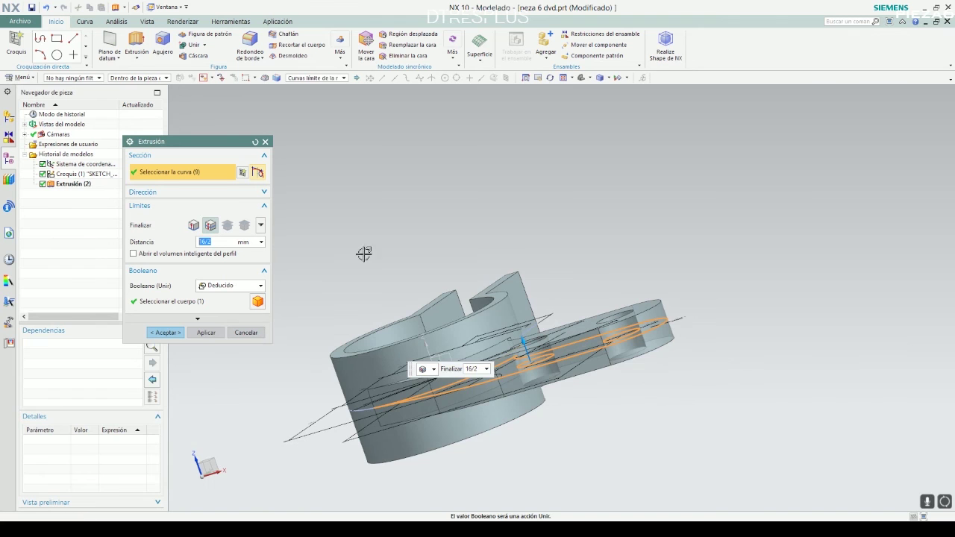
{"action": "middle_click_drag", "start_coordinate": [422, 217], "coordinate": [388, 278]}
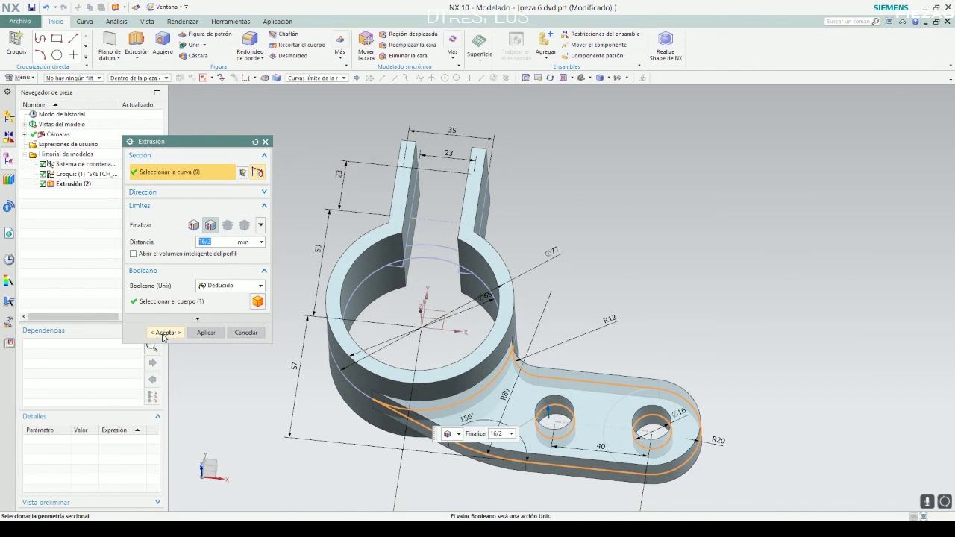
{"action": "left_click", "coordinate": [165, 333]}
{"action": "mouse_move", "coordinate": [558, 294]}
{"action": "middle_mouse_down"}
{"action": "mouse_move", "coordinate": [565, 262]}
{"action": "mouse_move", "coordinate": [543, 255]}
{"action": "mouse_move", "coordinate": [546, 265]}
{"action": "mouse_move", "coordinate": [588, 259]}
{"action": "mouse_move", "coordinate": [587, 335]}
{"action": "mouse_move", "coordinate": [604, 292]}
{"action": "mouse_move", "coordinate": [564, 279]}
{"action": "mouse_move", "coordinate": [544, 246]}
{"action": "mouse_move", "coordinate": [547, 307]}
{"action": "middle_mouse_up"}
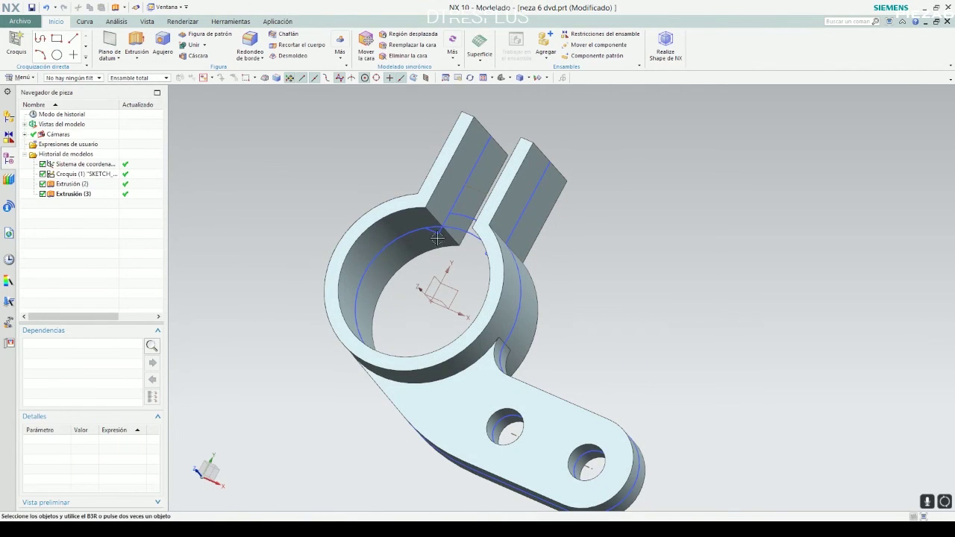
{"action": "middle_click_drag", "start_coordinate": [554, 220], "coordinate": [555, 235]}
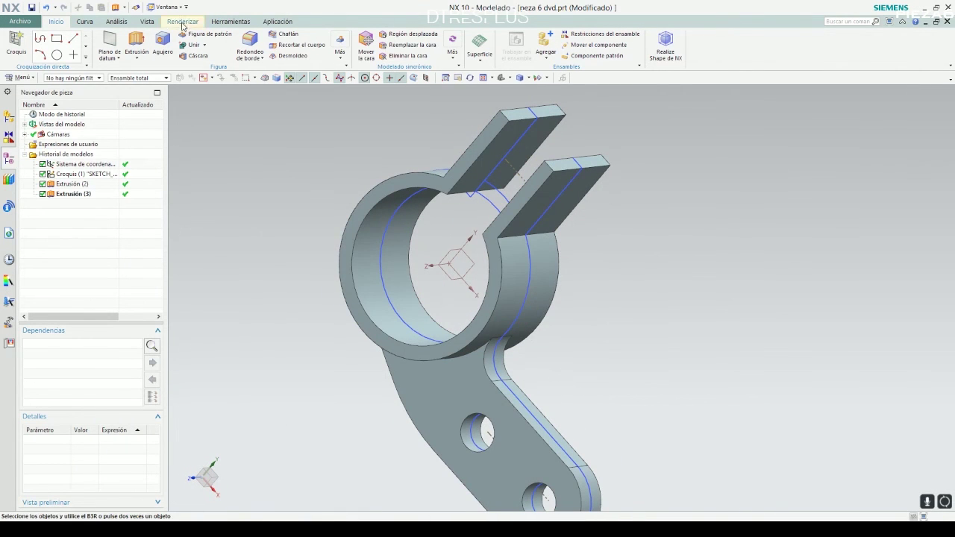
Step: Apply a 23 mm edge blend to the four top edges of the two lug plates
{"action": "left_click", "coordinate": [250, 44]}
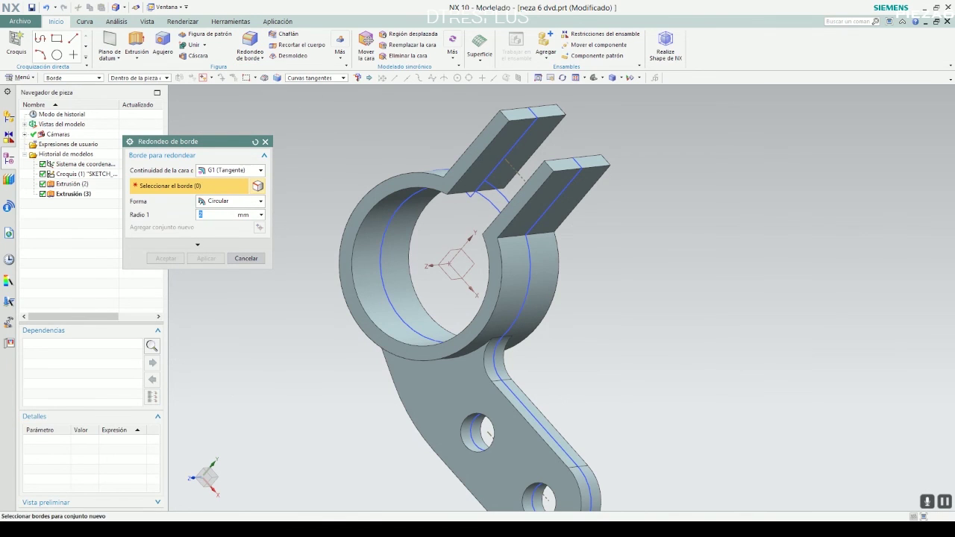
{"action": "left_click", "coordinate": [505, 112]}
{"action": "middle_click_drag", "start_coordinate": [580, 120], "coordinate": [562, 117]}
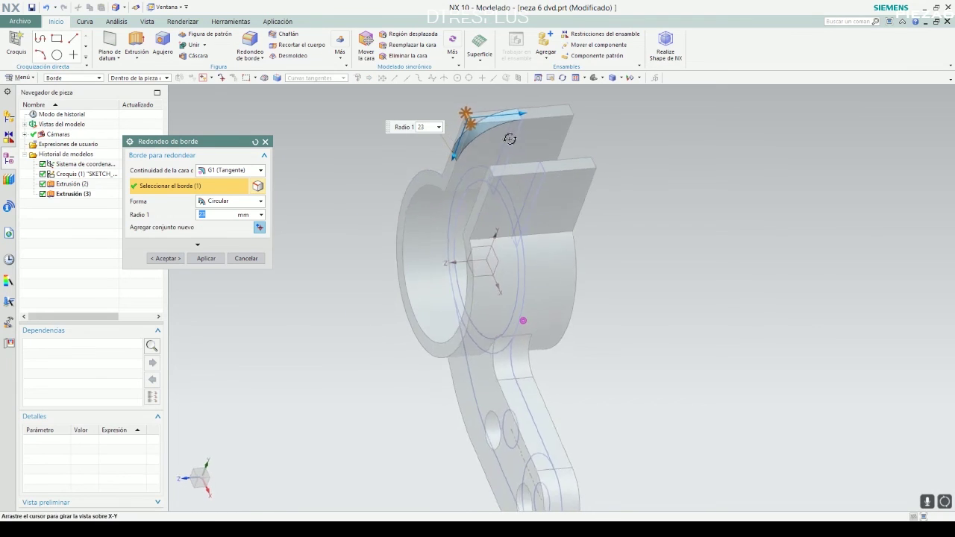
{"action": "left_click", "coordinate": [561, 117]}
{"action": "left_click", "coordinate": [569, 179]}
{"action": "left_click", "coordinate": [463, 191]}
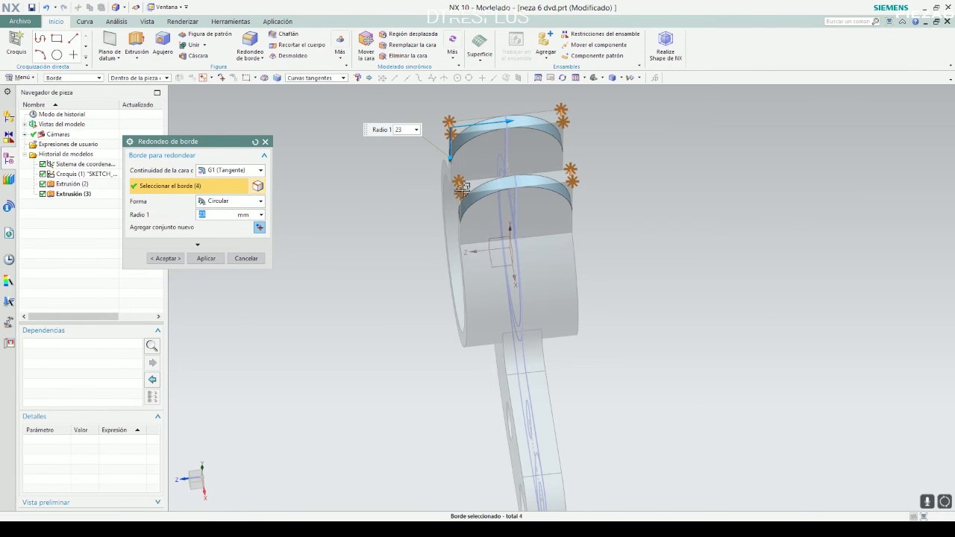
{"action": "left_click", "coordinate": [165, 258]}
{"action": "mouse_move", "coordinate": [336, 231]}
{"action": "middle_mouse_down"}
{"action": "mouse_move", "coordinate": [440, 145]}
{"action": "mouse_move", "coordinate": [32, 226]}
{"action": "middle_mouse_up"}
{"action": "left_click", "coordinate": [71, 196]}
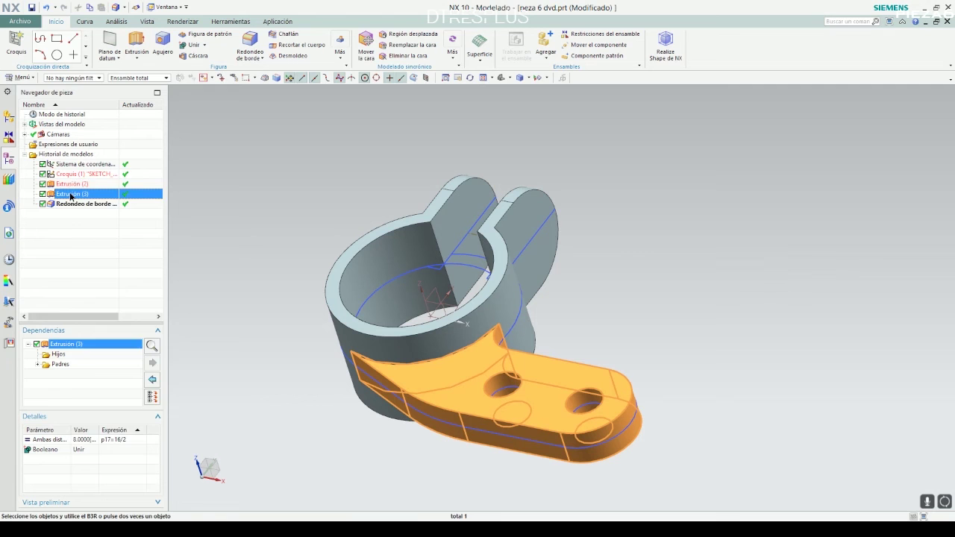
Step: Edit Extrusión (3) from the history, keeping Booleano set to Unir, and confirm
{"action": "right_click", "coordinate": [72, 196]}
{"action": "left_click", "coordinate": [86, 228]}
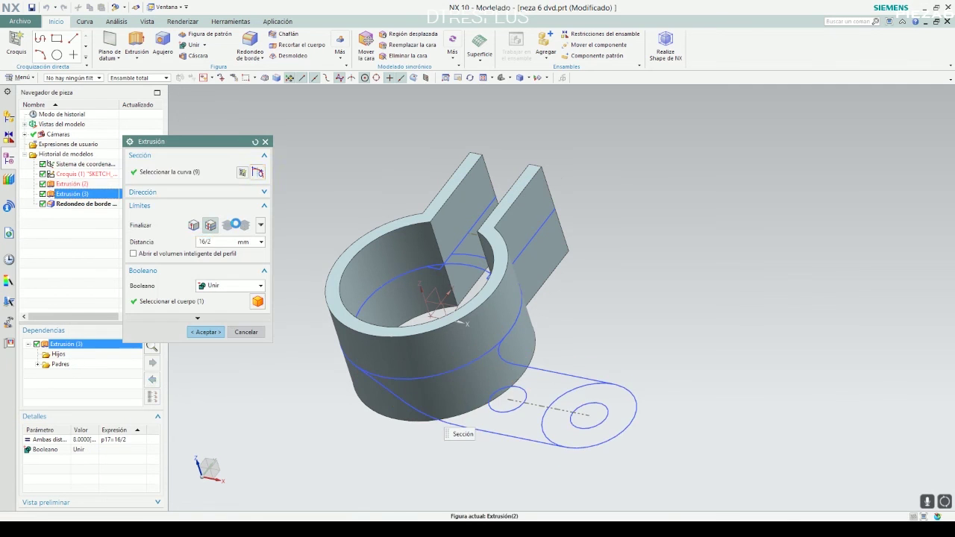
{"action": "left_click", "coordinate": [229, 290]}
{"action": "left_click", "coordinate": [229, 291]}
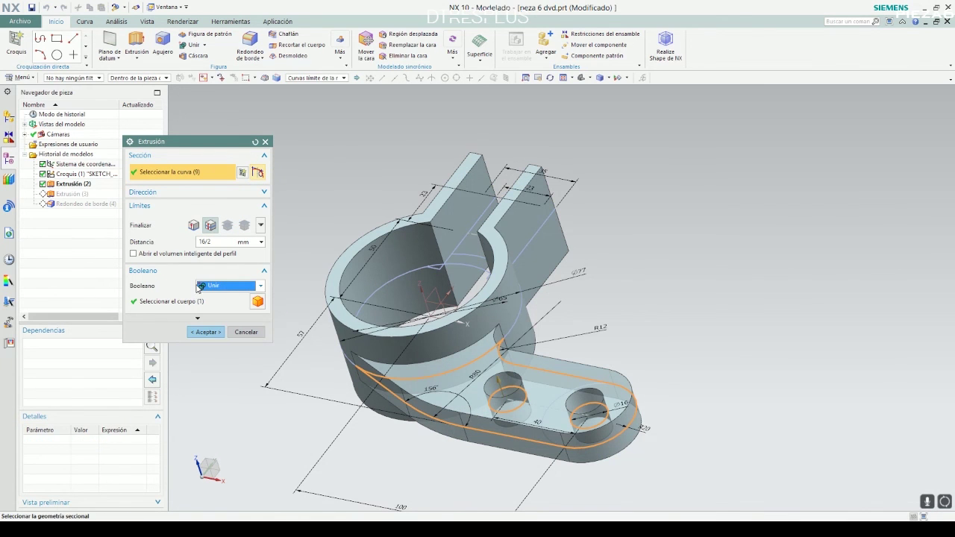
{"action": "left_click", "coordinate": [206, 332]}
Step: Orbit around the combined clamp solid to inspect the ring, lugs and arm
{"action": "mouse_move", "coordinate": [465, 366]}
{"action": "middle_mouse_down"}
{"action": "mouse_move", "coordinate": [494, 336]}
{"action": "mouse_move", "coordinate": [495, 358]}
{"action": "mouse_move", "coordinate": [495, 320]}
{"action": "mouse_move", "coordinate": [455, 387]}
{"action": "mouse_move", "coordinate": [507, 382]}
{"action": "middle_mouse_up"}
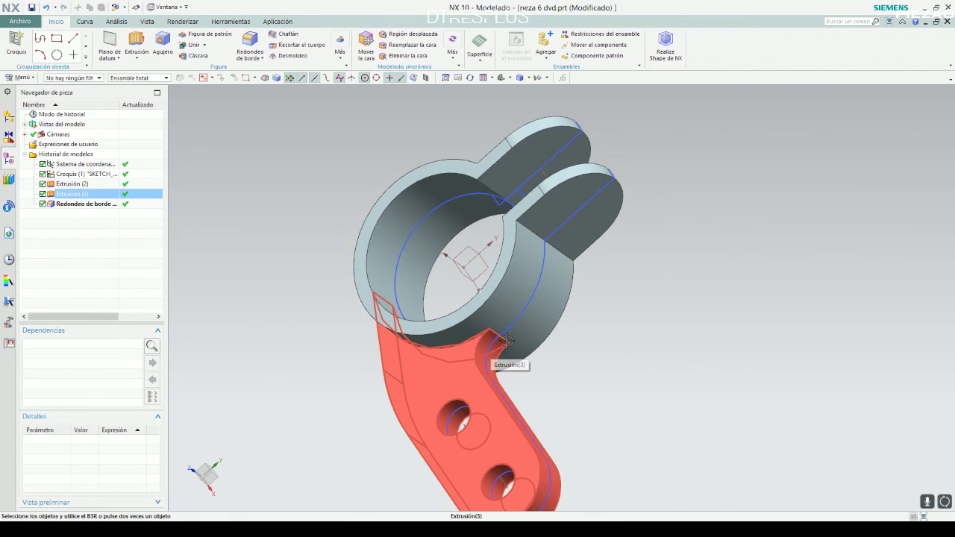
{"action": "mouse_move", "coordinate": [485, 319]}
{"action": "middle_mouse_down"}
{"action": "mouse_move", "coordinate": [488, 220]}
{"action": "mouse_move", "coordinate": [452, 226]}
{"action": "mouse_move", "coordinate": [429, 270]}
{"action": "middle_mouse_up"}
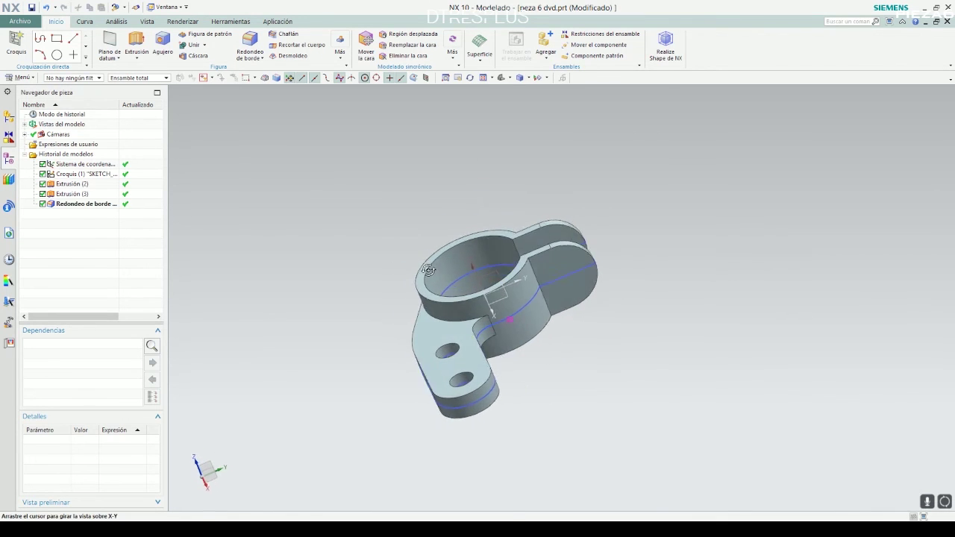
{"action": "left_click", "coordinate": [591, 276]}
{"action": "scroll", "coordinate": [600, 278], "scroll_direction": "up", "scroll_amount": 5}
{"action": "scroll", "coordinate": [600, 278], "scroll_direction": "down", "scroll_amount": 1}
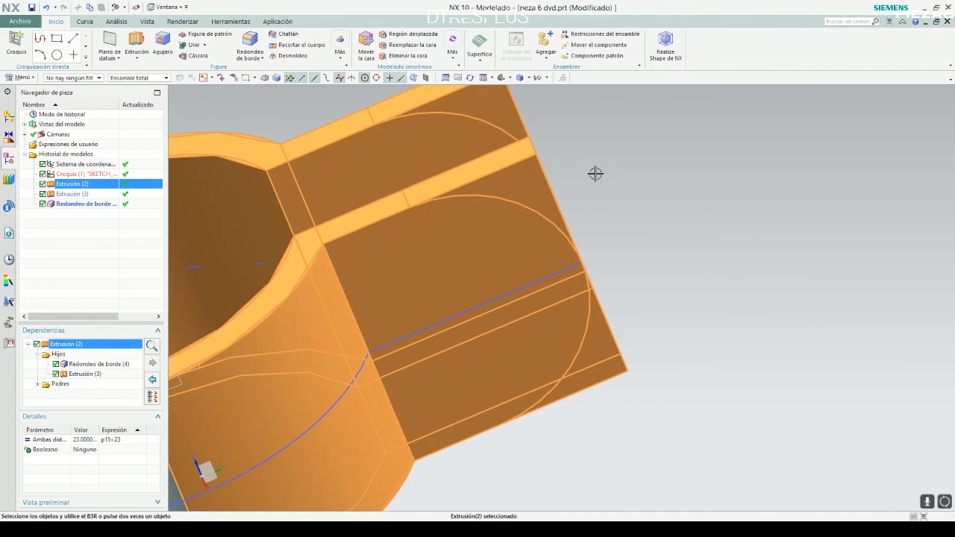
{"action": "scroll", "coordinate": [603, 203], "scroll_direction": "down", "scroll_amount": 3}
{"action": "mouse_move", "coordinate": [603, 202]}
{"action": "middle_mouse_down"}
{"action": "mouse_move", "coordinate": [634, 244]}
{"action": "mouse_move", "coordinate": [620, 235]}
{"action": "mouse_move", "coordinate": [622, 194]}
{"action": "mouse_move", "coordinate": [633, 226]}
{"action": "middle_mouse_up"}
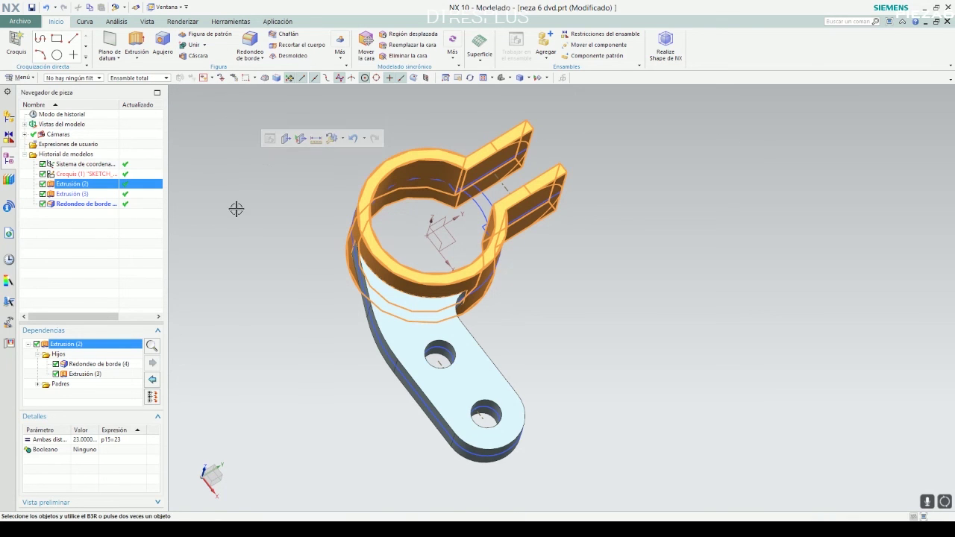
{"action": "key", "text": "Escape"}
{"action": "mouse_move", "coordinate": [351, 162]}
{"action": "middle_mouse_down"}
{"action": "mouse_move", "coordinate": [332, 133]}
{"action": "mouse_move", "coordinate": [306, 147]}
{"action": "middle_mouse_up"}
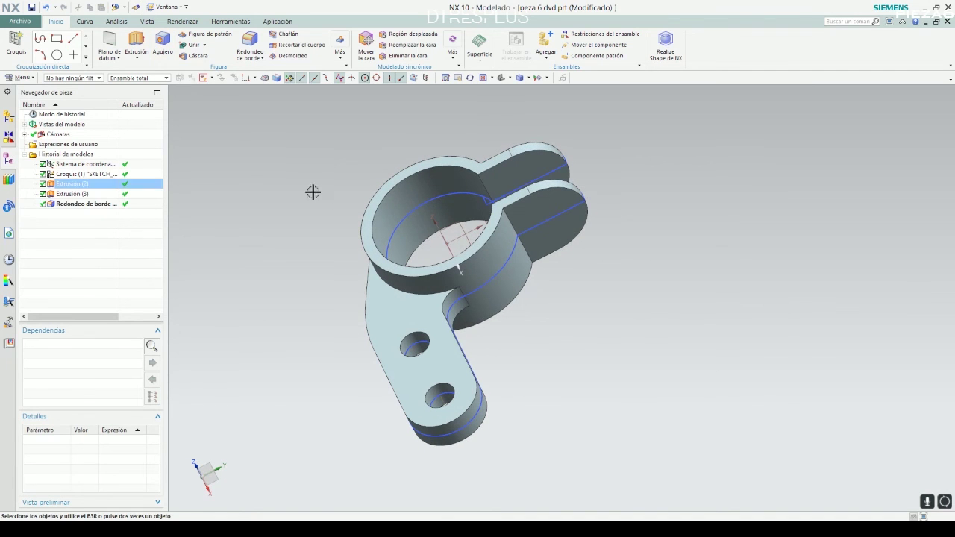
{"action": "left_click", "coordinate": [16, 41]}
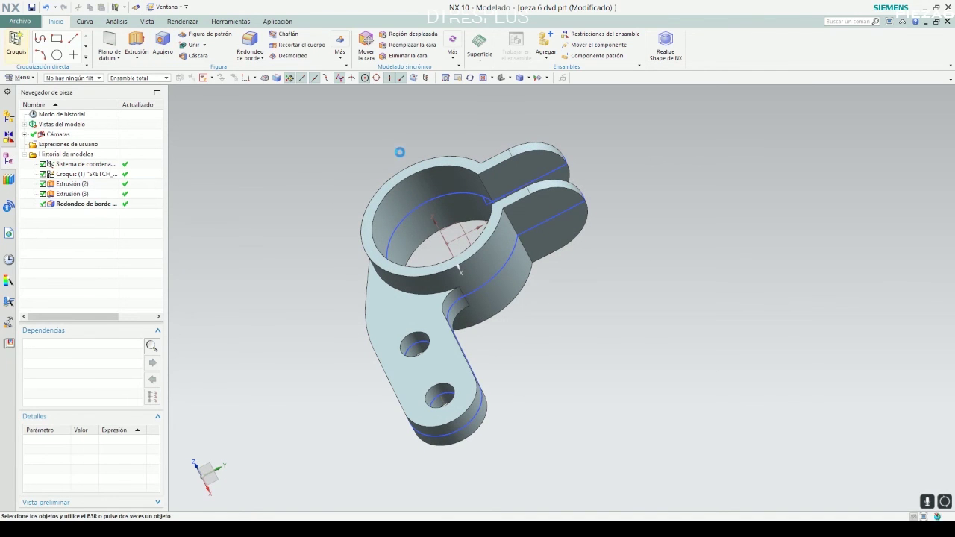
{"action": "middle_click_drag", "start_coordinate": [348, 160], "coordinate": [373, 187]}
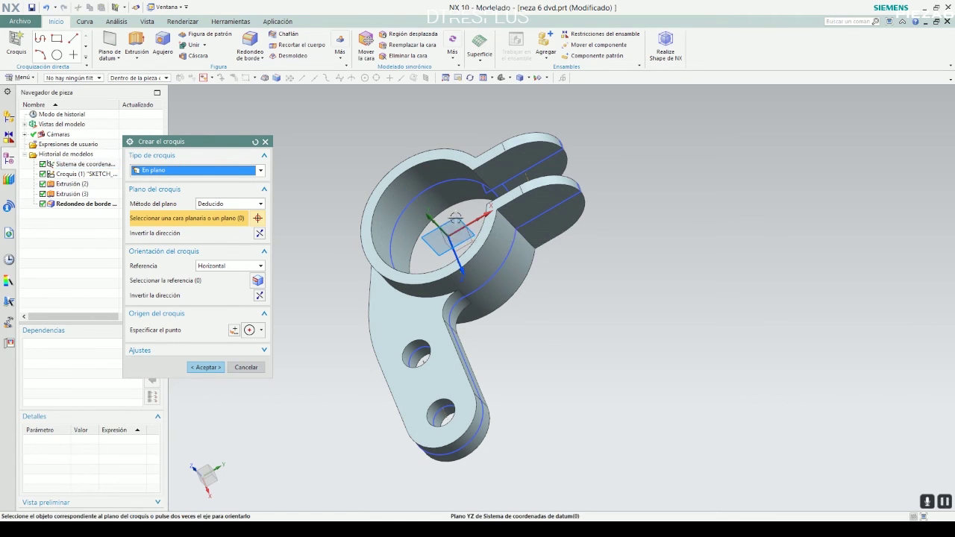
{"action": "middle_click_drag", "start_coordinate": [454, 219], "coordinate": [452, 226]}
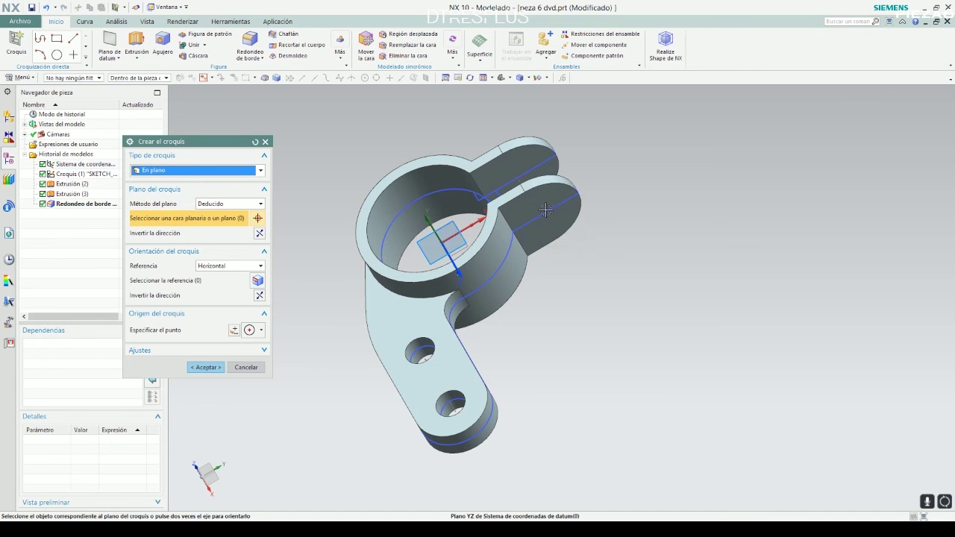
{"action": "left_click", "coordinate": [212, 368]}
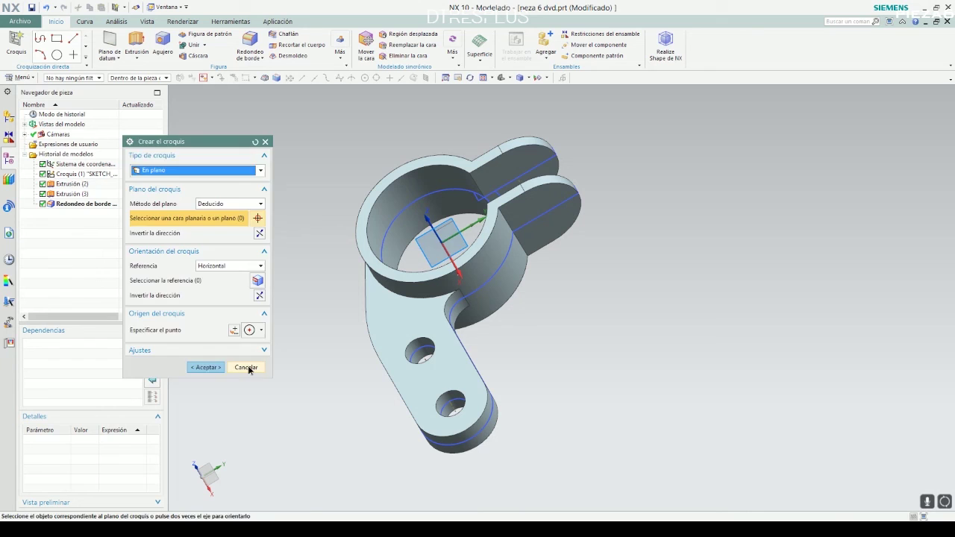
{"action": "left_click", "coordinate": [162, 43]}
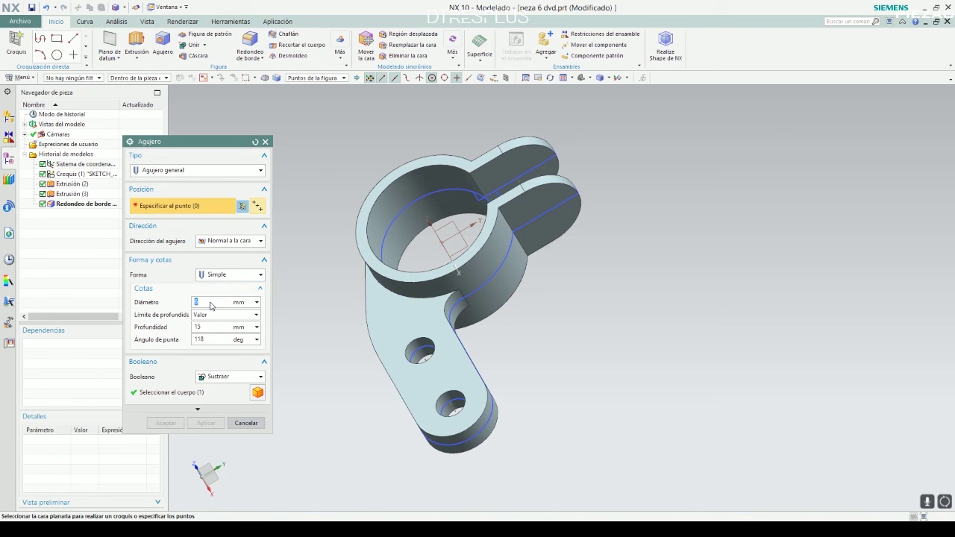
Step: Check the drawing for the hole size and set the hole depth limit to Cuerpo pasante
{"action": "key", "text": "alt+Tab"}
{"action": "key", "text": "alt+Tab"}
{"action": "left_click", "coordinate": [238, 315]}
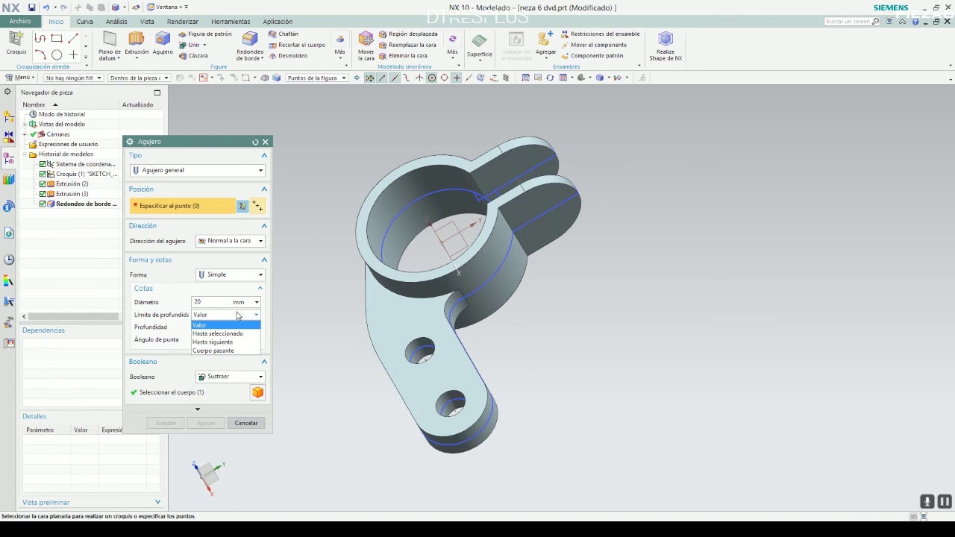
{"action": "left_click", "coordinate": [231, 350]}
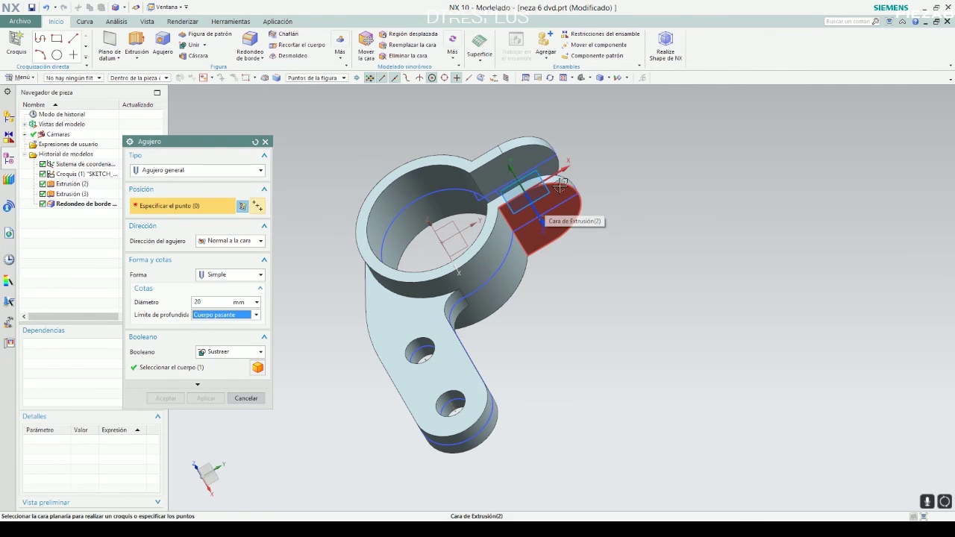
Step: Place the 20 mm hole at the lugs' arc centre via Selección rápida and create it
{"action": "scroll", "coordinate": [561, 184], "scroll_direction": "up", "scroll_amount": 2}
{"action": "scroll", "coordinate": [556, 186], "scroll_direction": "up", "scroll_amount": 2}
{"action": "scroll", "coordinate": [551, 187], "scroll_direction": "up", "scroll_amount": 2}
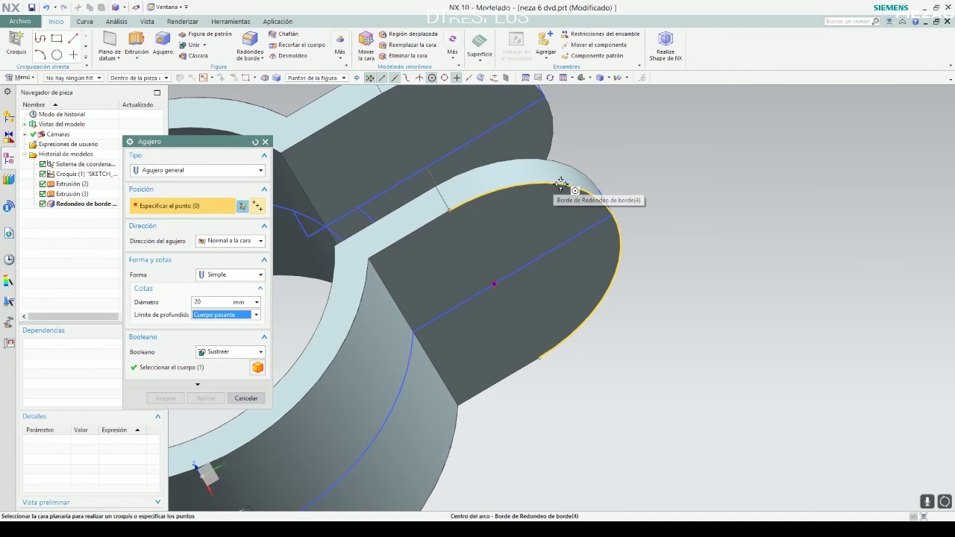
{"action": "right_click", "coordinate": [561, 184]}
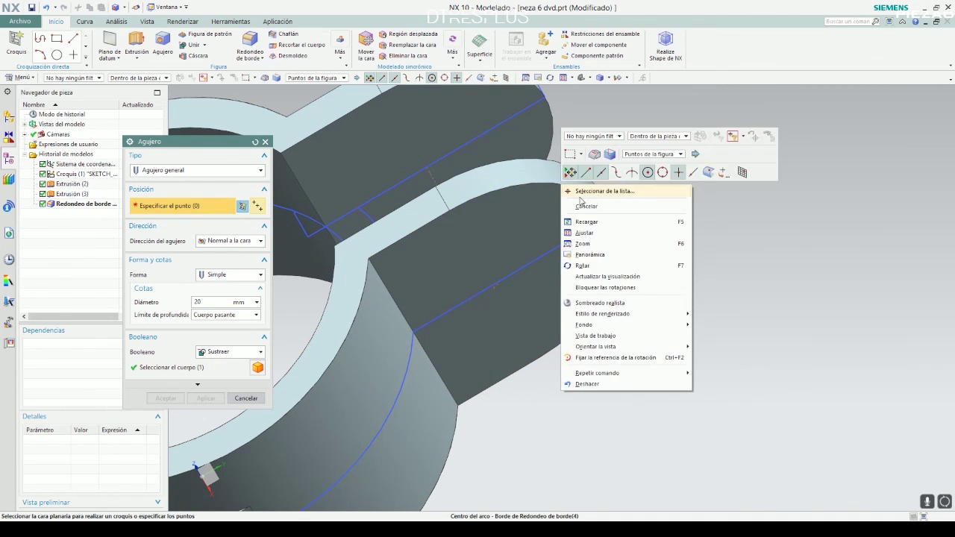
{"action": "left_click", "coordinate": [587, 191]}
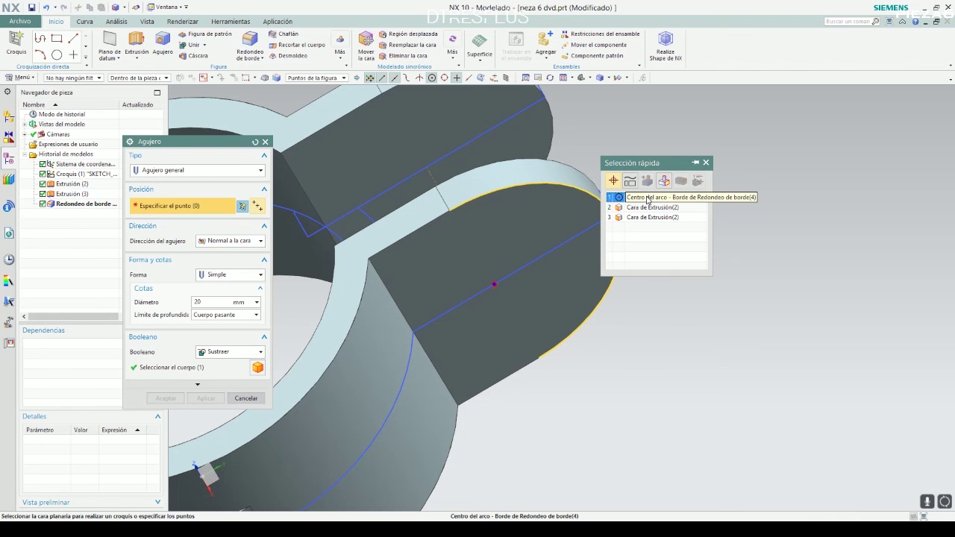
{"action": "left_click", "coordinate": [646, 197]}
{"action": "scroll", "coordinate": [525, 253], "scroll_direction": "down", "scroll_amount": 3}
{"action": "scroll", "coordinate": [544, 285], "scroll_direction": "down", "scroll_amount": 3}
{"action": "scroll", "coordinate": [520, 220], "scroll_direction": "down", "scroll_amount": 3}
{"action": "mouse_move", "coordinate": [495, 267]}
{"action": "middle_mouse_down"}
{"action": "mouse_move", "coordinate": [544, 313]}
{"action": "mouse_move", "coordinate": [529, 321]}
{"action": "mouse_move", "coordinate": [517, 301]}
{"action": "middle_mouse_up"}
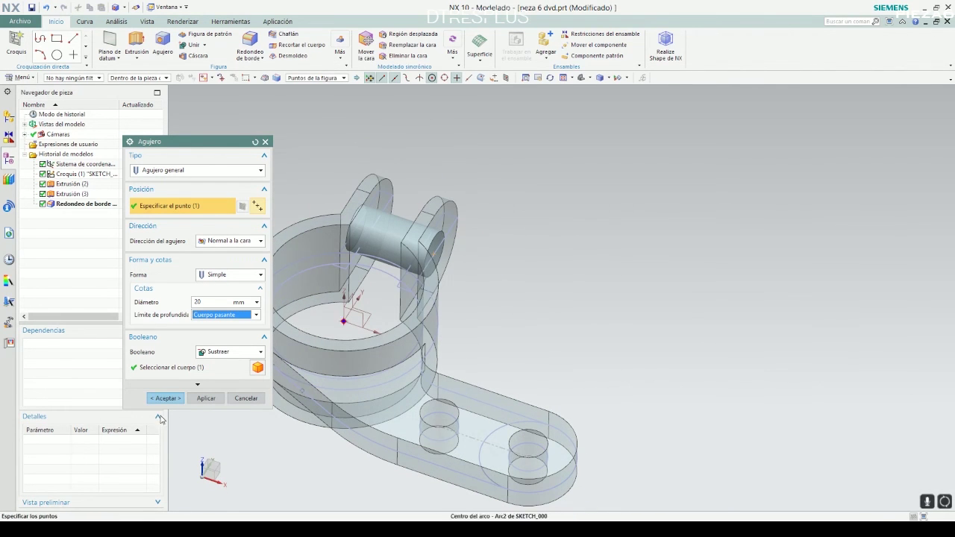
{"action": "left_click", "coordinate": [166, 398]}
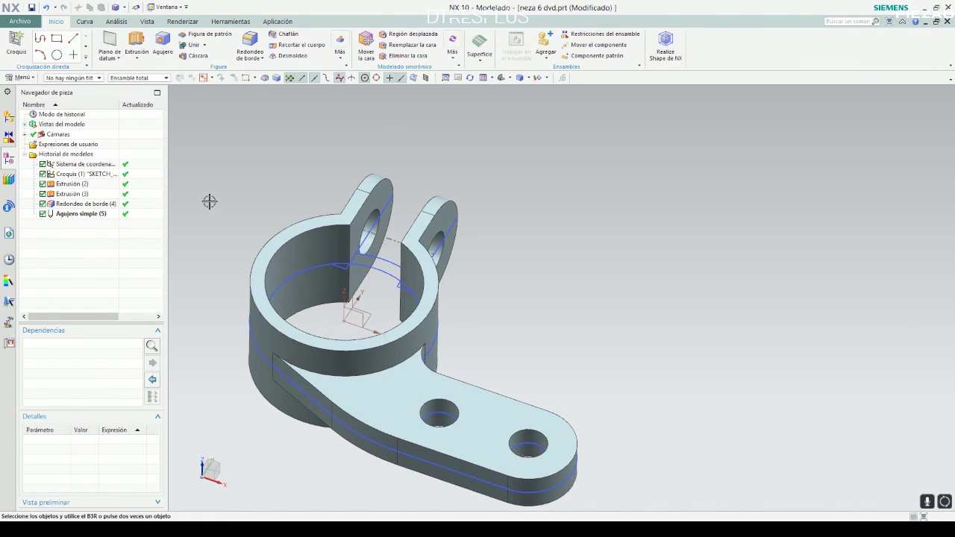
Step: Compare the finished clamp with the Pieza 6 drawing, viewing the model from side and oblique angles
{"action": "mouse_move", "coordinate": [468, 275]}
{"action": "middle_mouse_down"}
{"action": "mouse_move", "coordinate": [371, 224]}
{"action": "mouse_move", "coordinate": [362, 184]}
{"action": "mouse_move", "coordinate": [470, 276]}
{"action": "middle_mouse_up"}
{"action": "key", "text": "alt+Tab"}
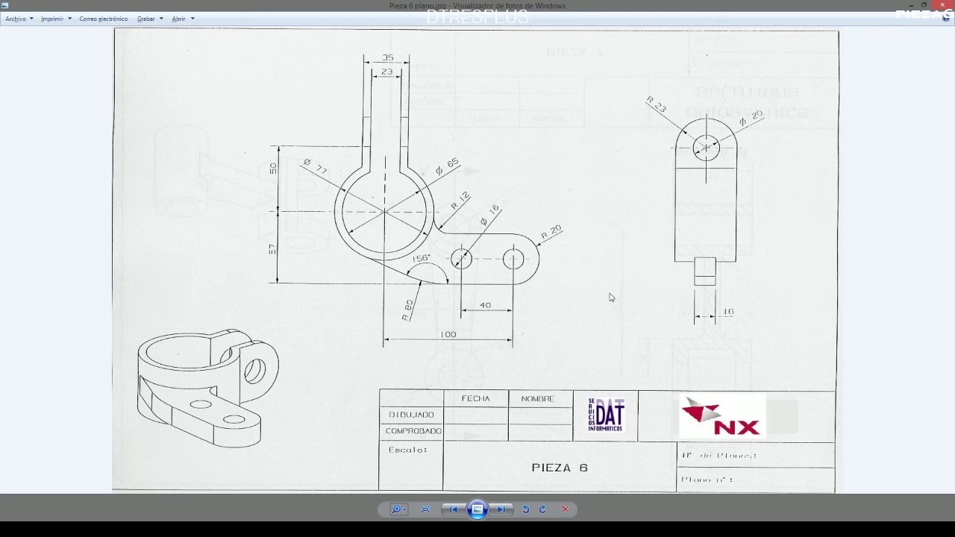
{"action": "key", "text": "alt+Tab"}
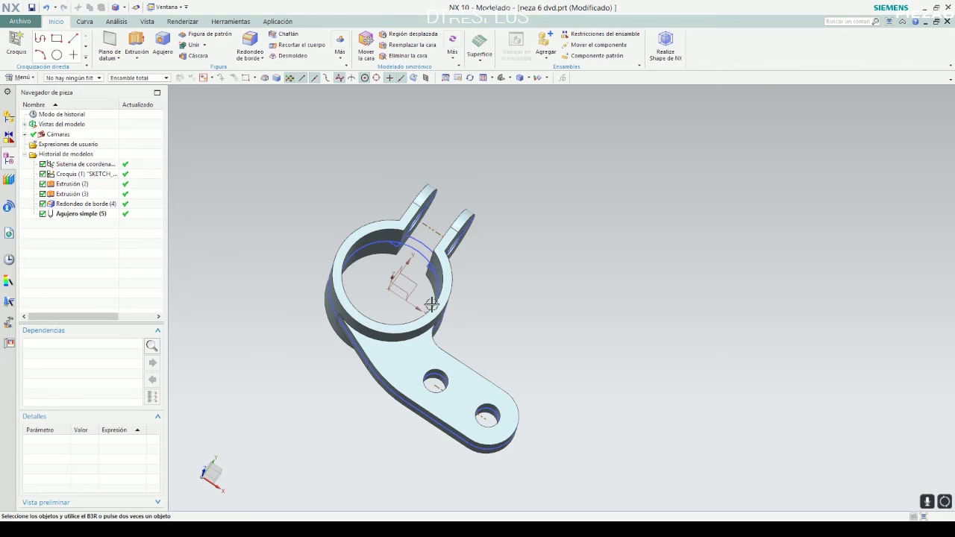
{"action": "mouse_move", "coordinate": [455, 263]}
{"action": "middle_mouse_down"}
{"action": "mouse_move", "coordinate": [418, 223]}
{"action": "mouse_move", "coordinate": [503, 189]}
{"action": "mouse_move", "coordinate": [552, 189]}
{"action": "mouse_move", "coordinate": [506, 162]}
{"action": "mouse_move", "coordinate": [452, 194]}
{"action": "mouse_move", "coordinate": [416, 187]}
{"action": "mouse_move", "coordinate": [373, 246]}
{"action": "mouse_move", "coordinate": [454, 256]}
{"action": "mouse_move", "coordinate": [433, 154]}
{"action": "mouse_move", "coordinate": [491, 273]}
{"action": "mouse_move", "coordinate": [473, 181]}
{"action": "middle_mouse_up"}
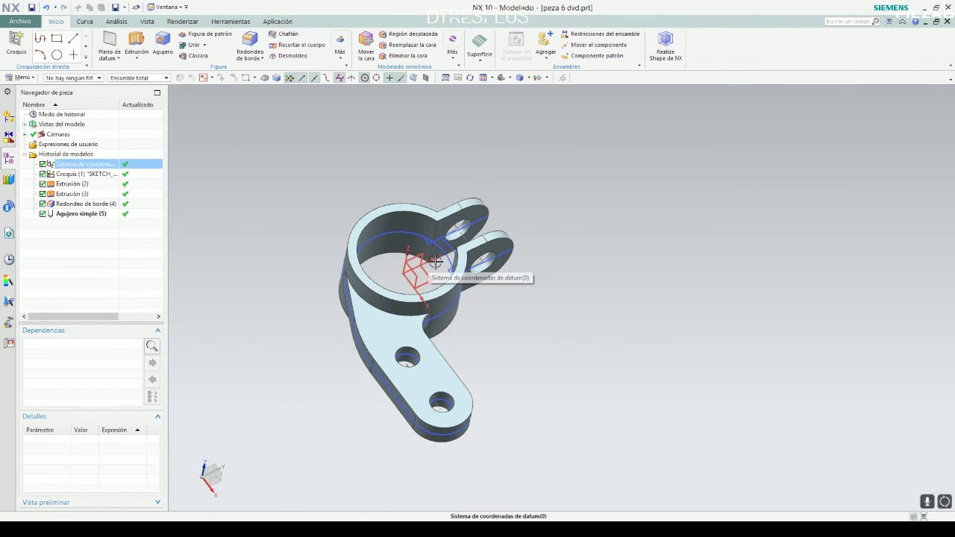